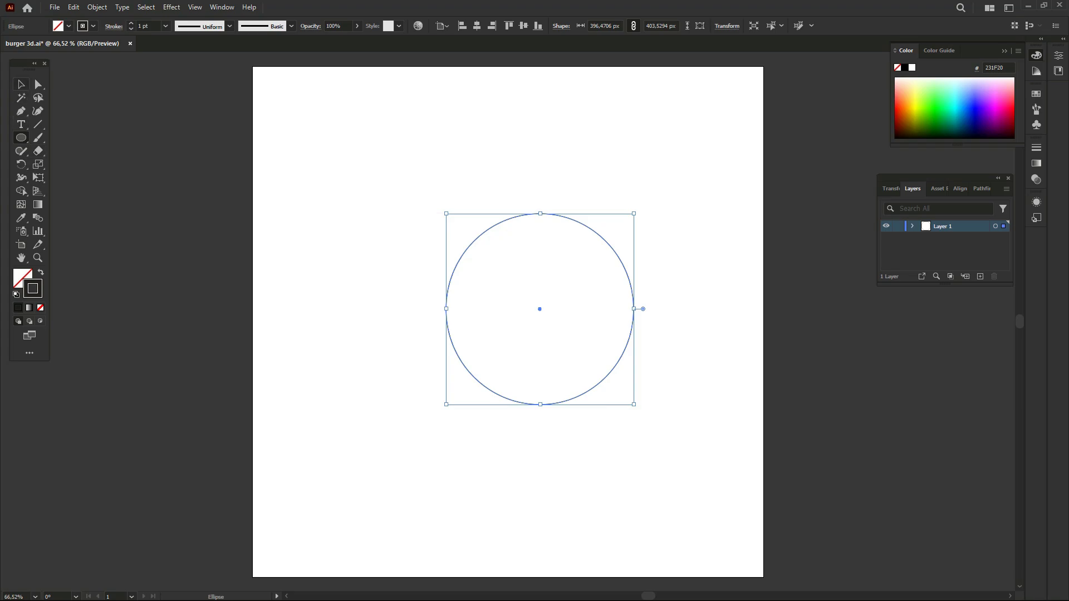
- Raise the circle's stroke weight from 20 pt to 60 pt, making a heavy dark ring
key("v")
left_click_drag(526, 194, 609, 260)
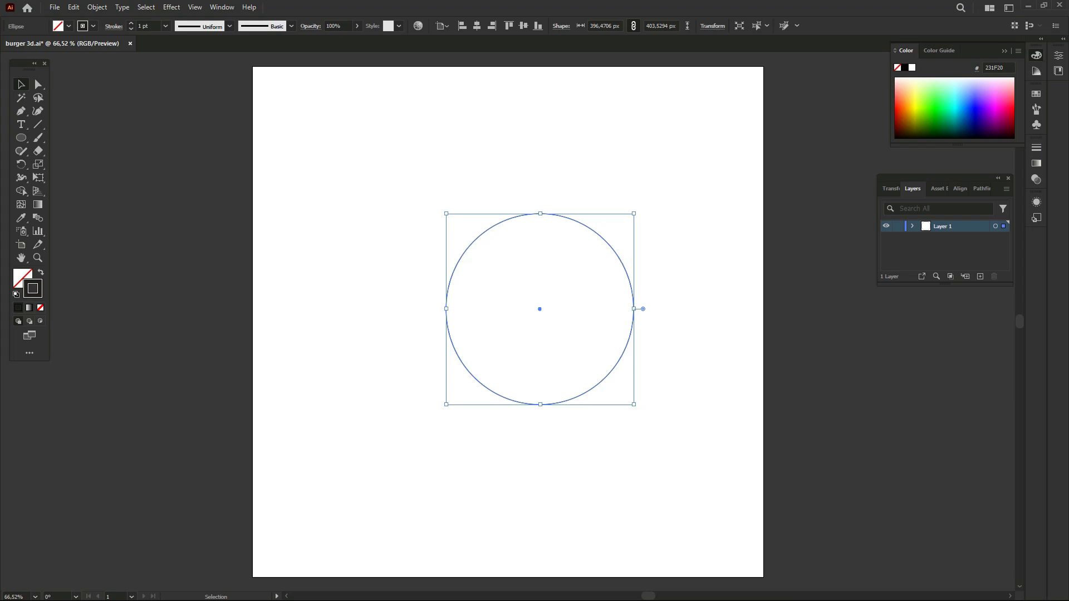
left_click(166, 26)
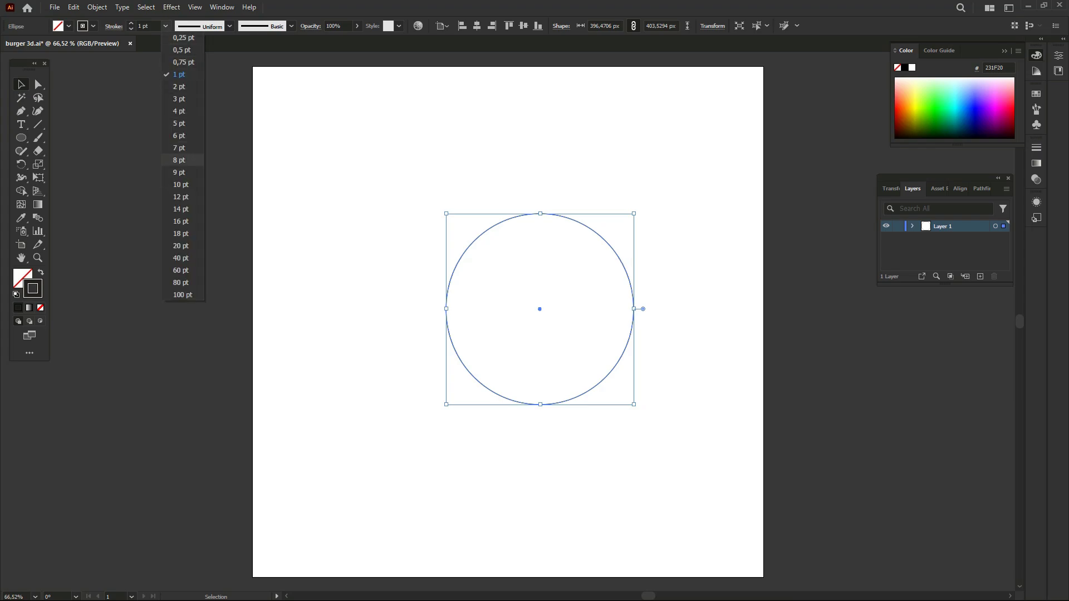
left_click(180, 246)
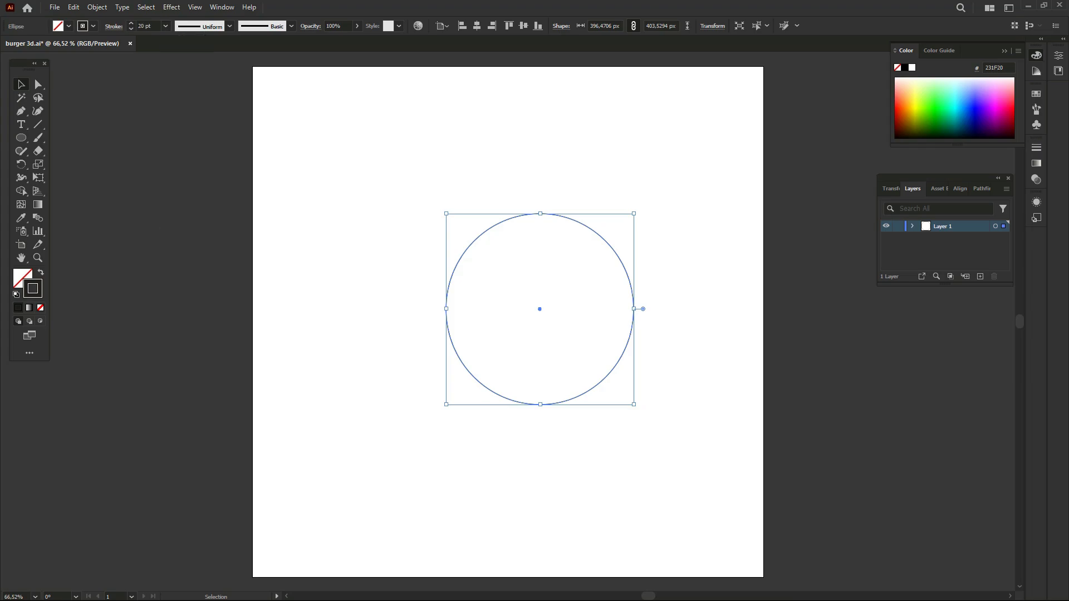
key("ctrl+shift+a")
mouse_move(637, 299)
left_mouse_down()
mouse_move(551, 274)
mouse_move(533, 235)
left_mouse_up()
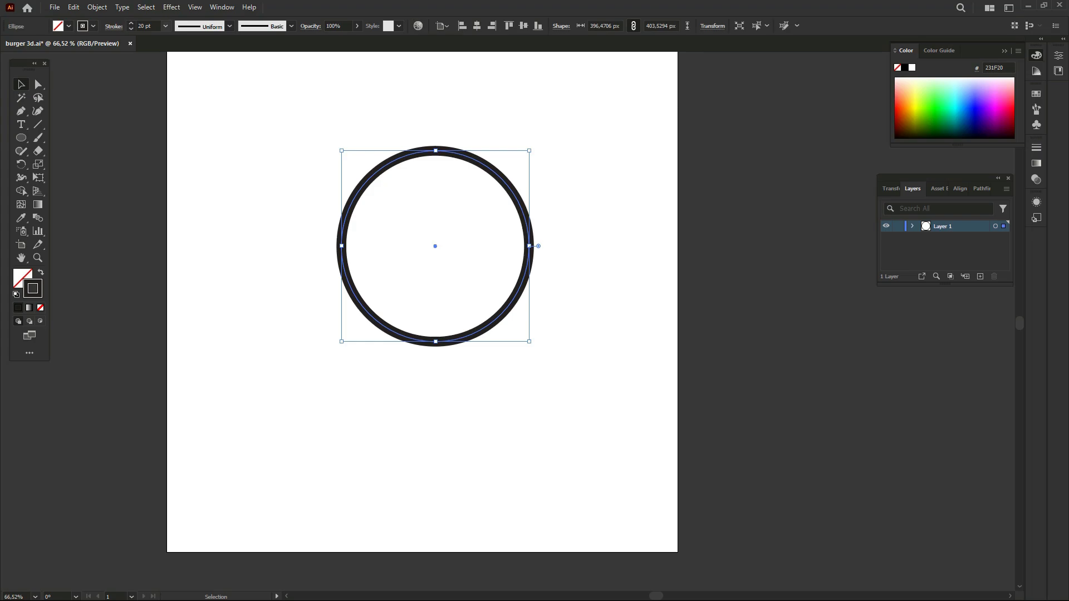
left_click(165, 25)
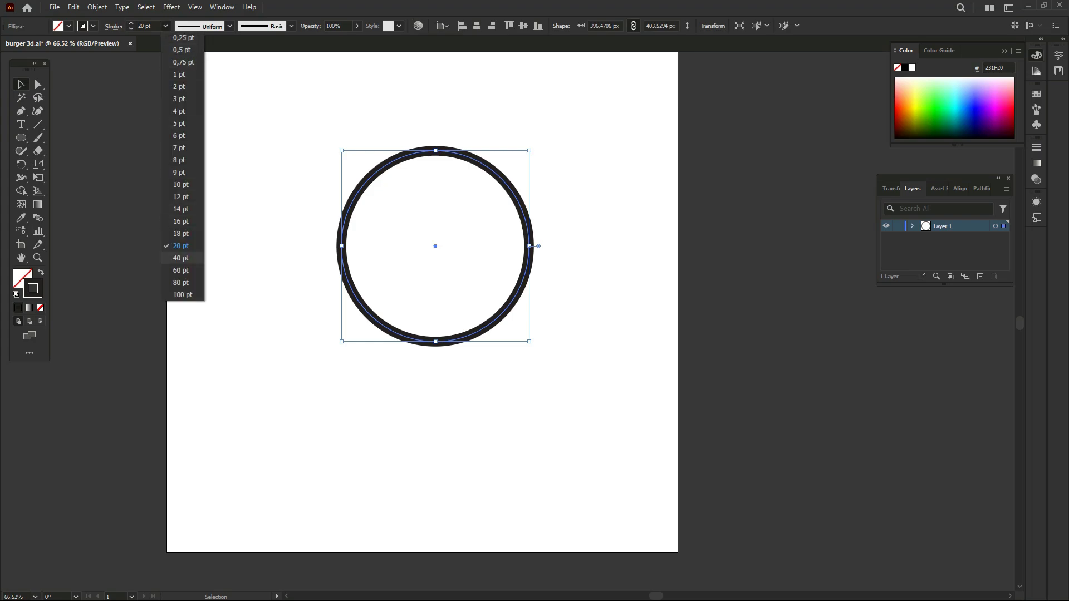
left_click(180, 270)
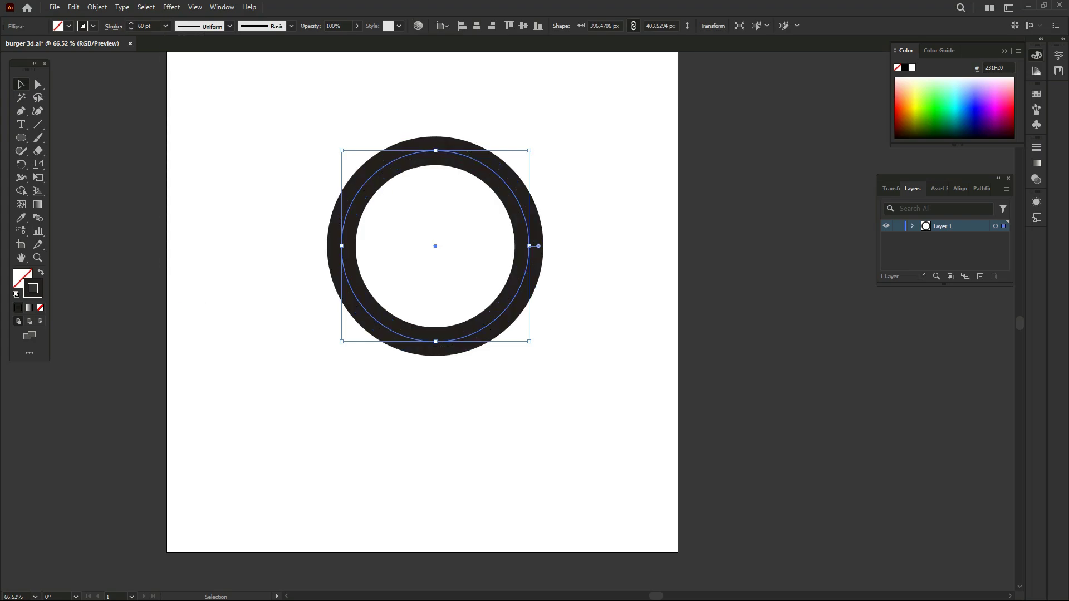
left_click_drag(266, 169, 476, 250)
key("ctrl+minus")
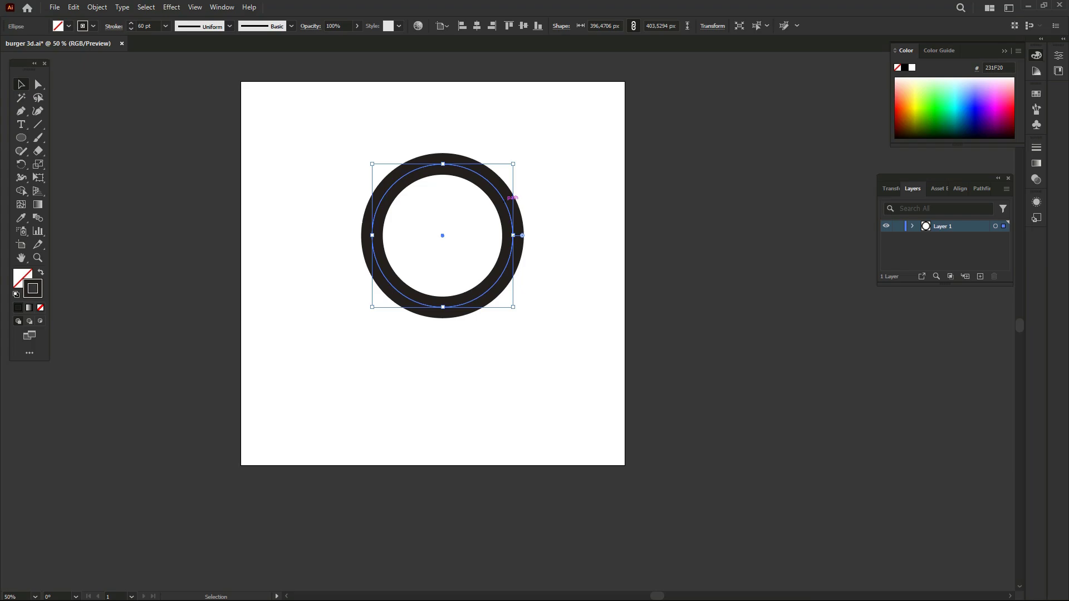
- Copy the ring to the left, then expand the artboard ring's stroke into a filled shape
left_click_drag(511, 196, 254, 201)
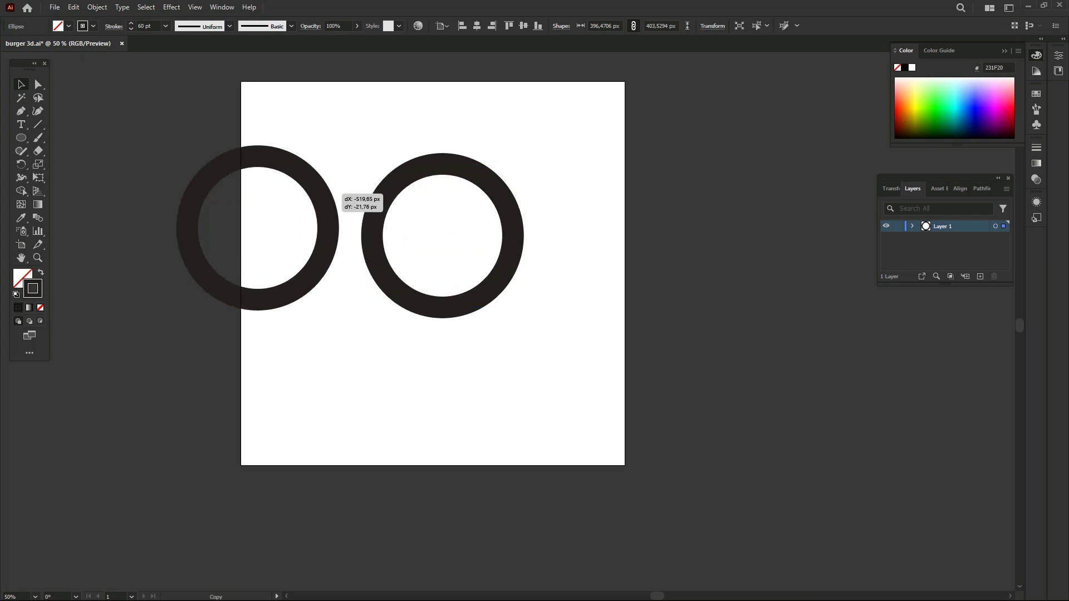
key("ctrl+plus")
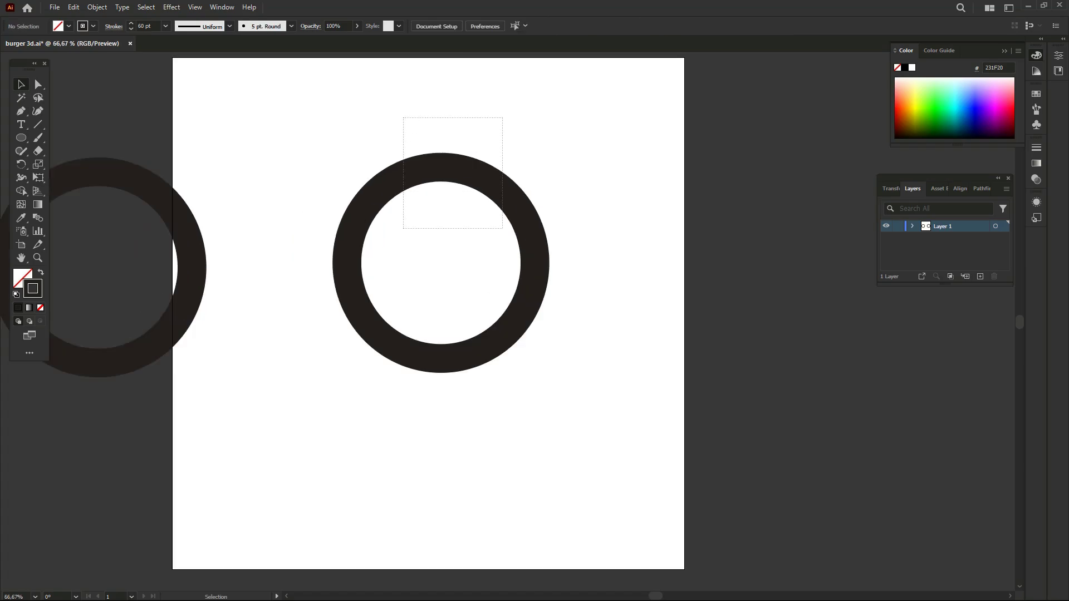
left_click_drag(402, 117, 503, 229)
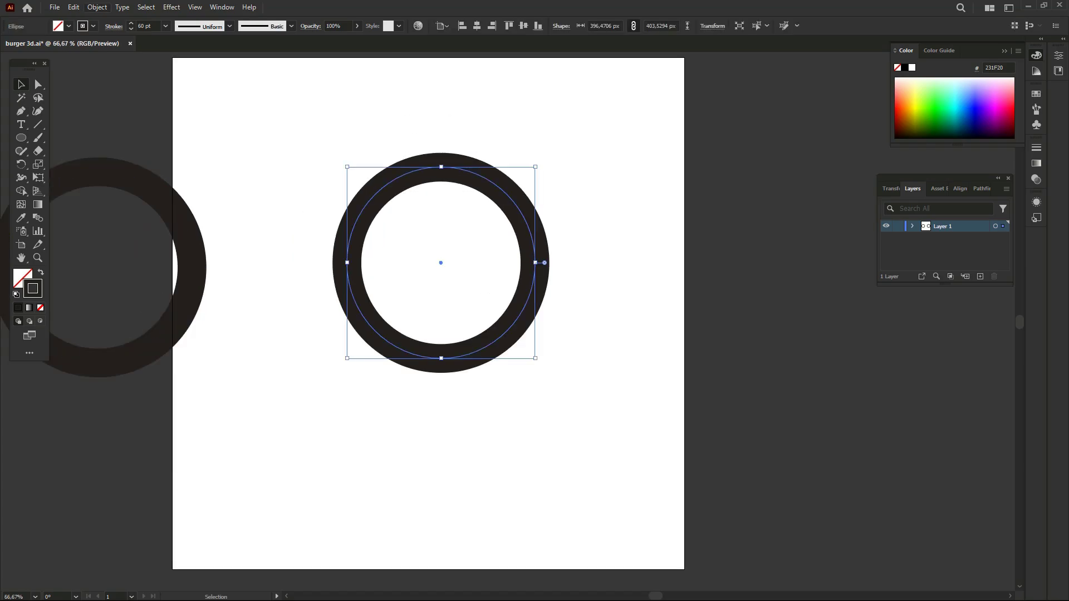
left_click(96, 7)
left_click(145, 151)
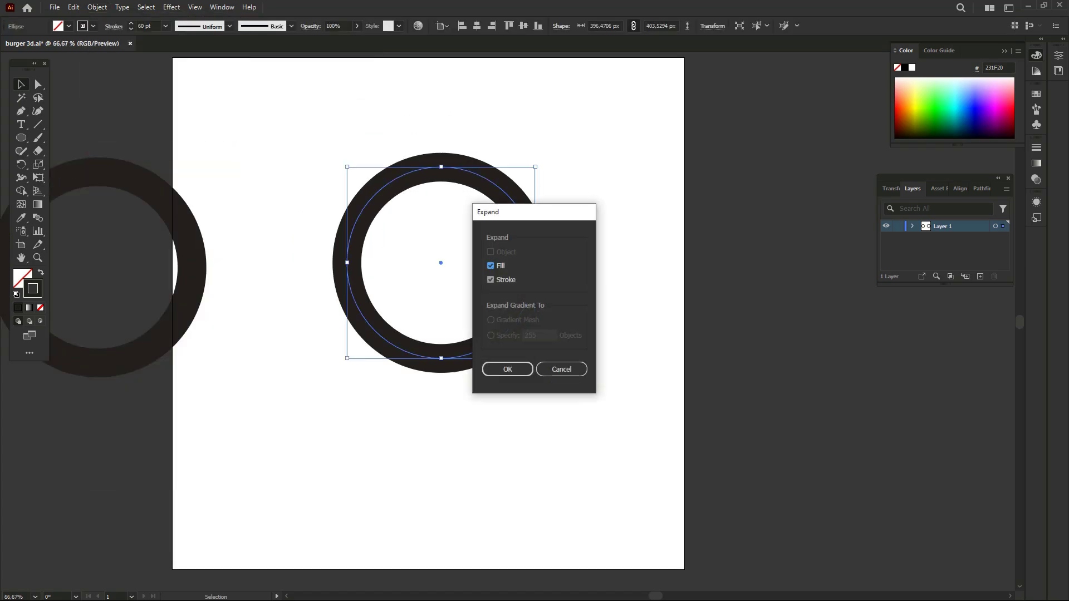
left_click(490, 266)
left_click(507, 369)
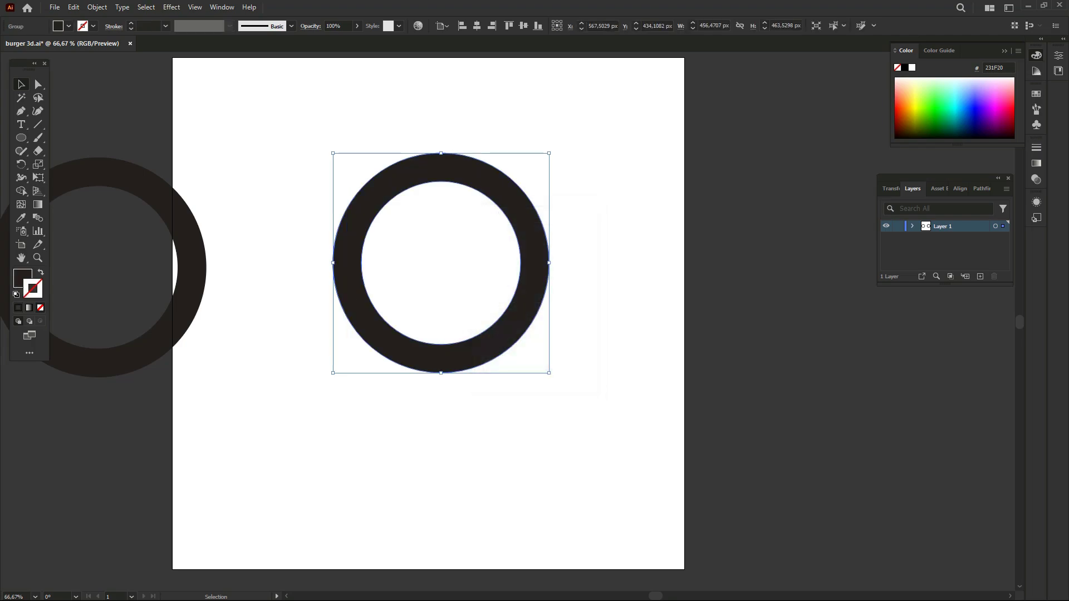
- Ungroup the ring, release its compound path and delete the inner circle, leaving a solid disk
right_click(515, 327)
left_click(546, 472)
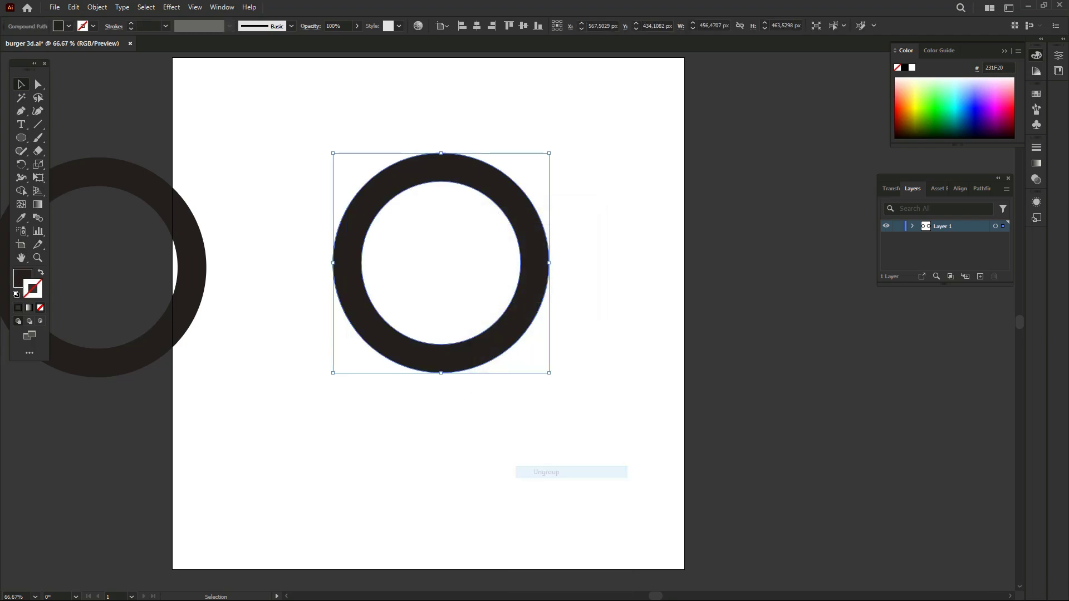
right_click(477, 331)
left_click(533, 463)
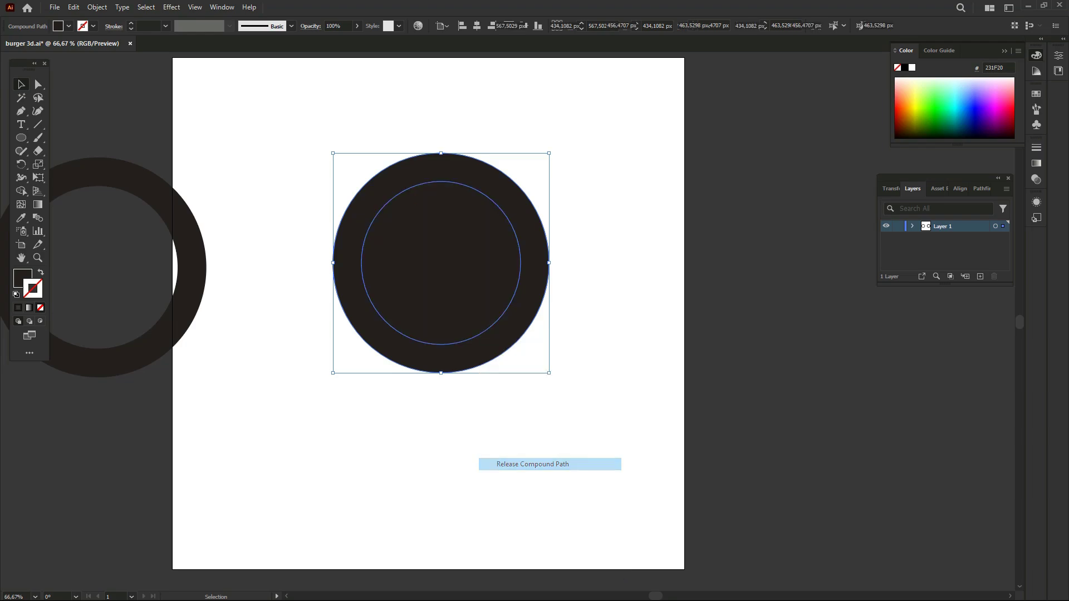
key("Delete")
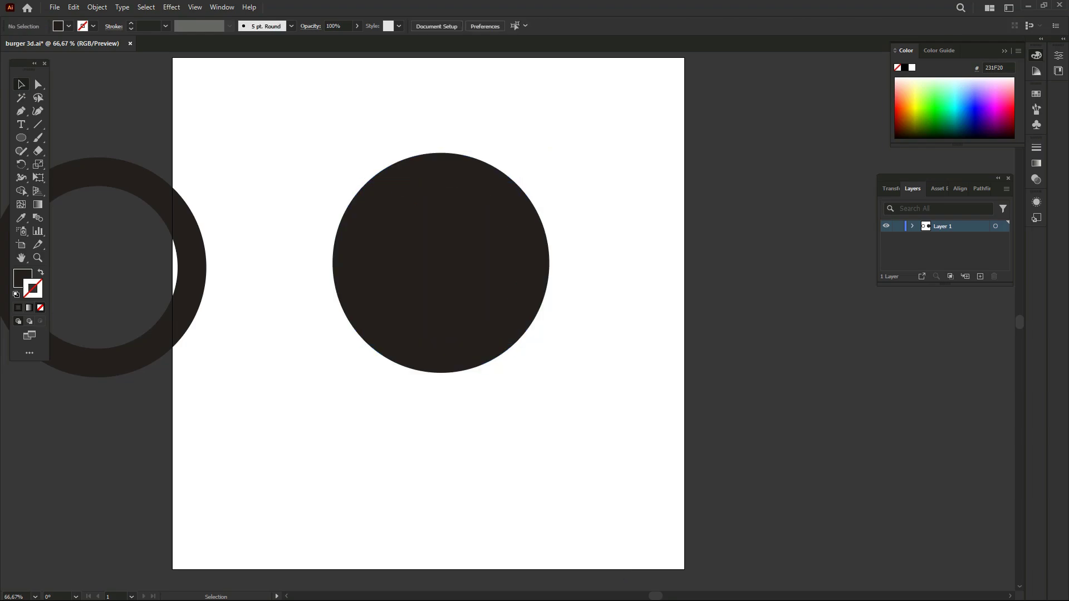
- Draw a rectangle over the disk's lower half and remove it with Shape Builder
left_click(21, 137)
left_click(76, 138)
left_click_drag(318, 263, 600, 422)
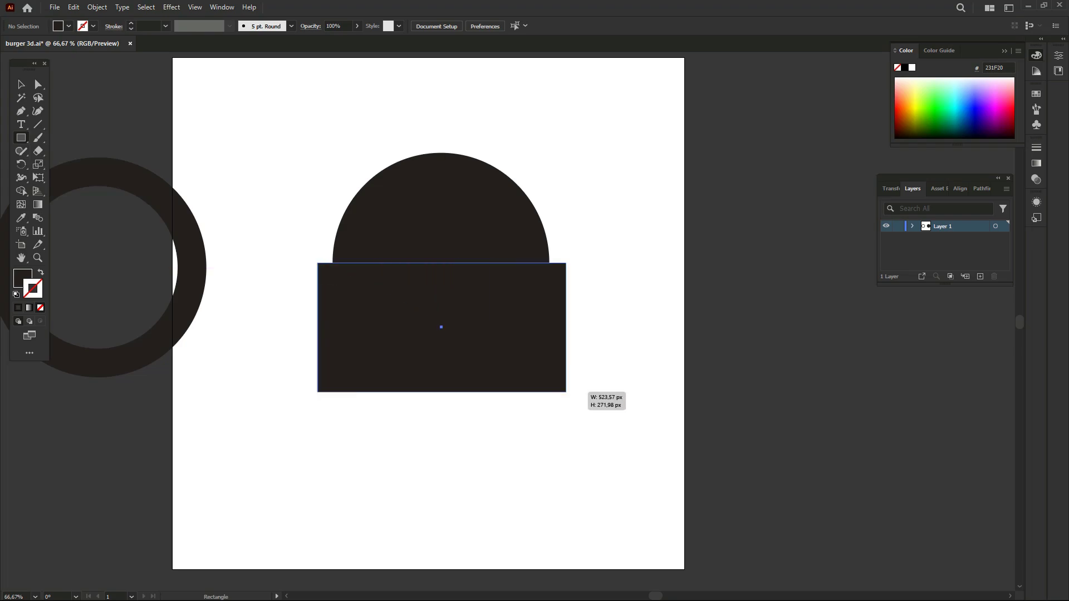
key("v")
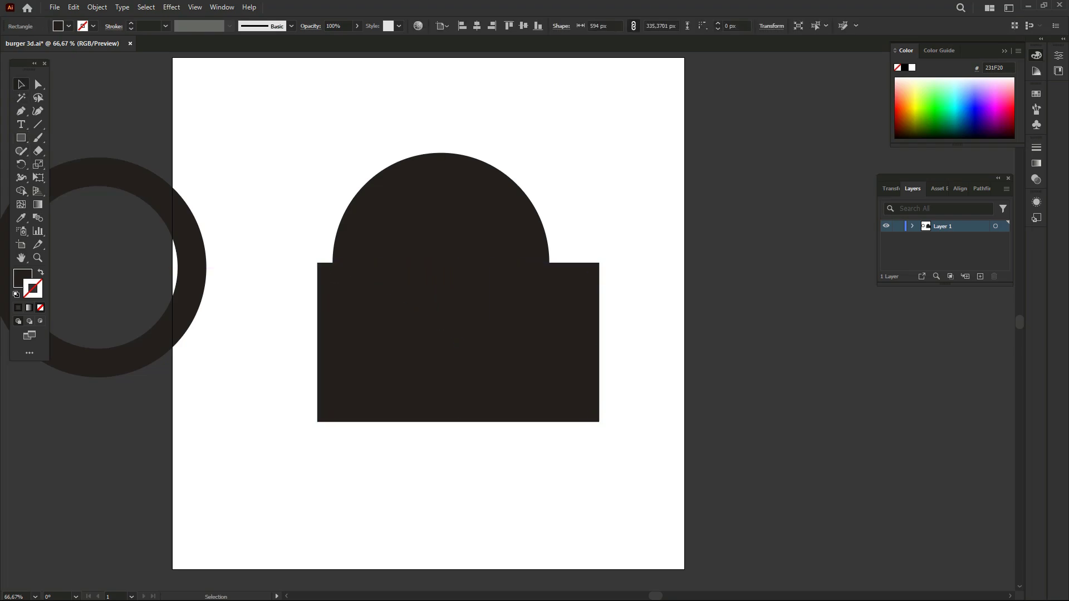
left_click_drag(598, 139, 389, 264)
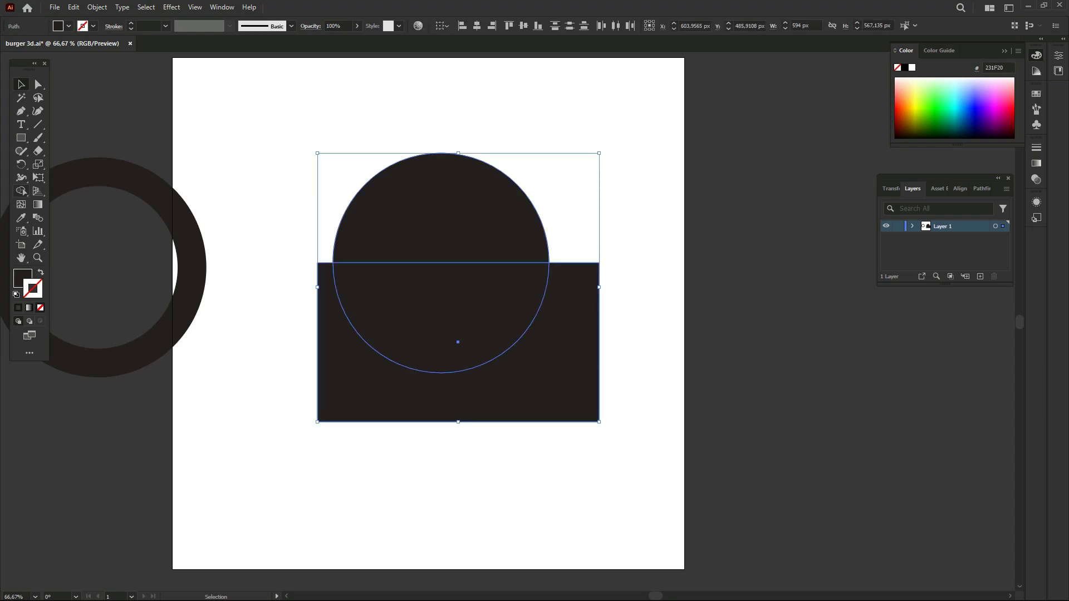
key("shift+m")
left_click_drag(579, 346, 440, 328)
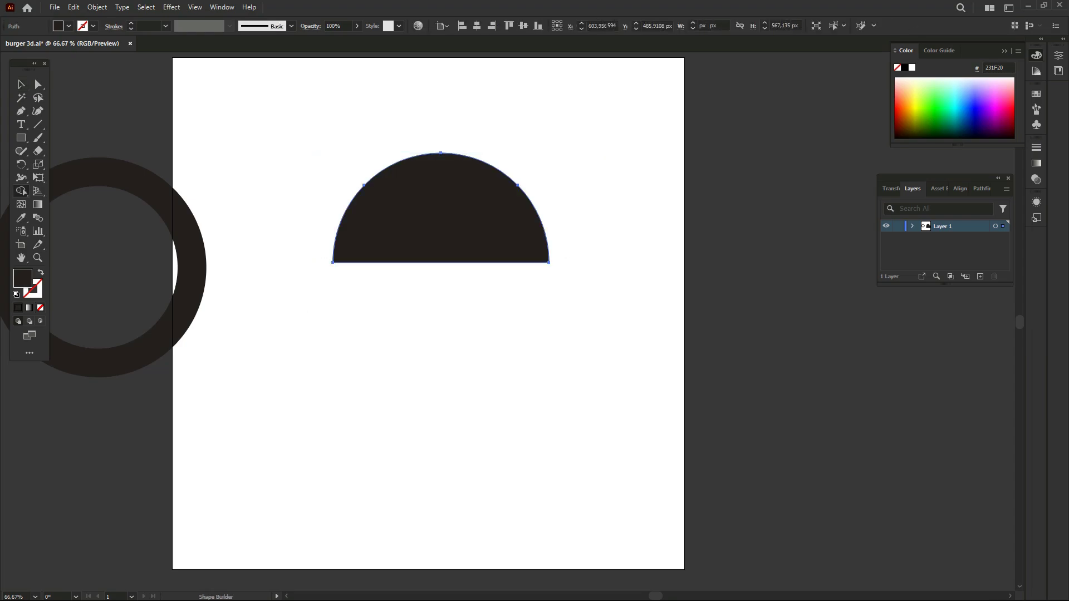
key("v")
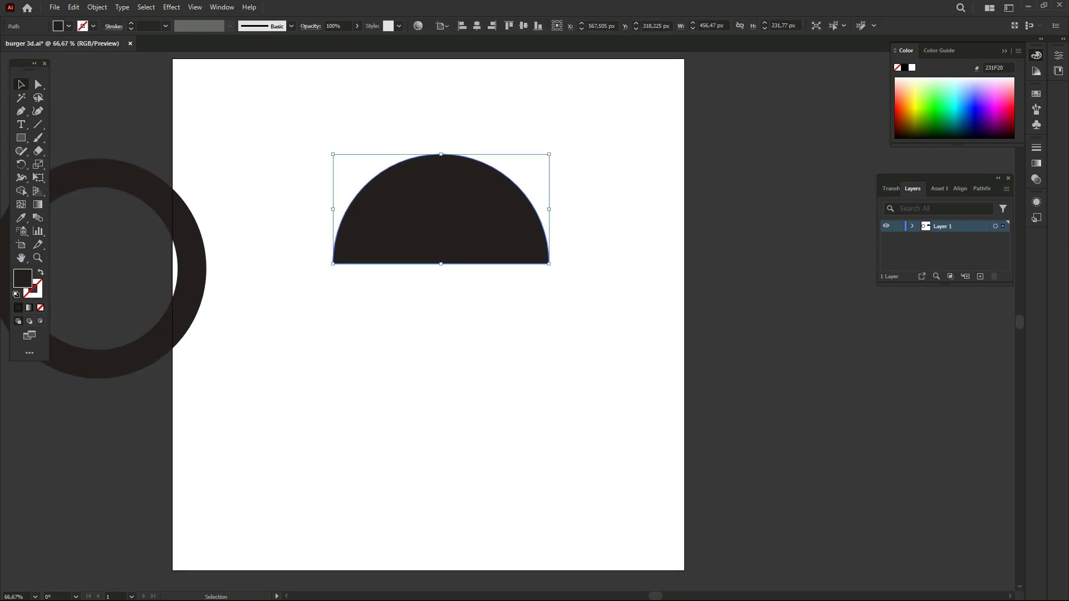
- Change the half-circle's fill from near-black 21201D to the warm orange EDB45A
double_click(22, 278)
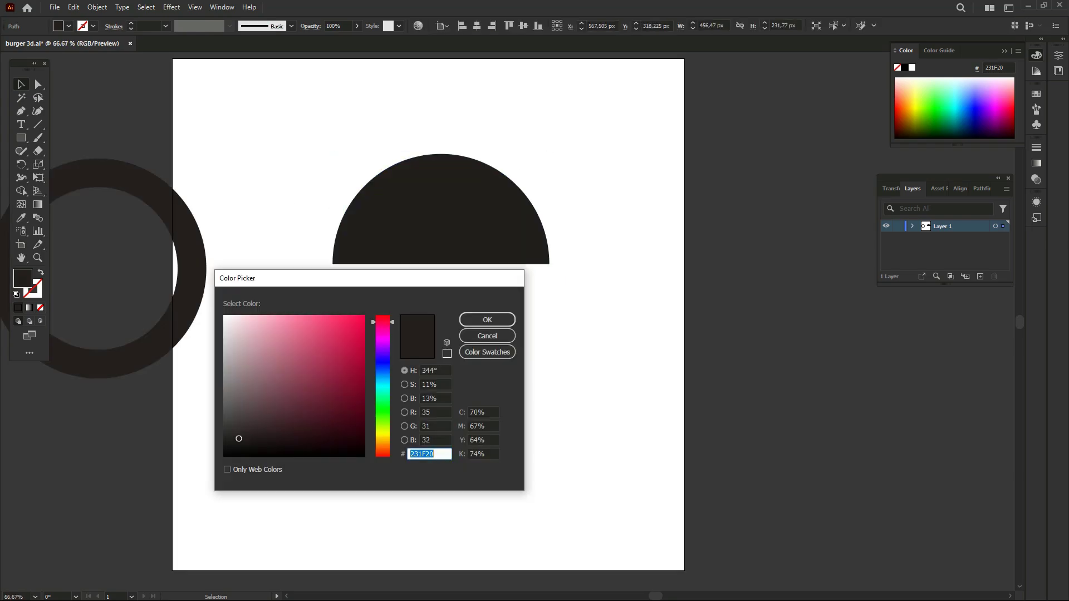
type("21201D")
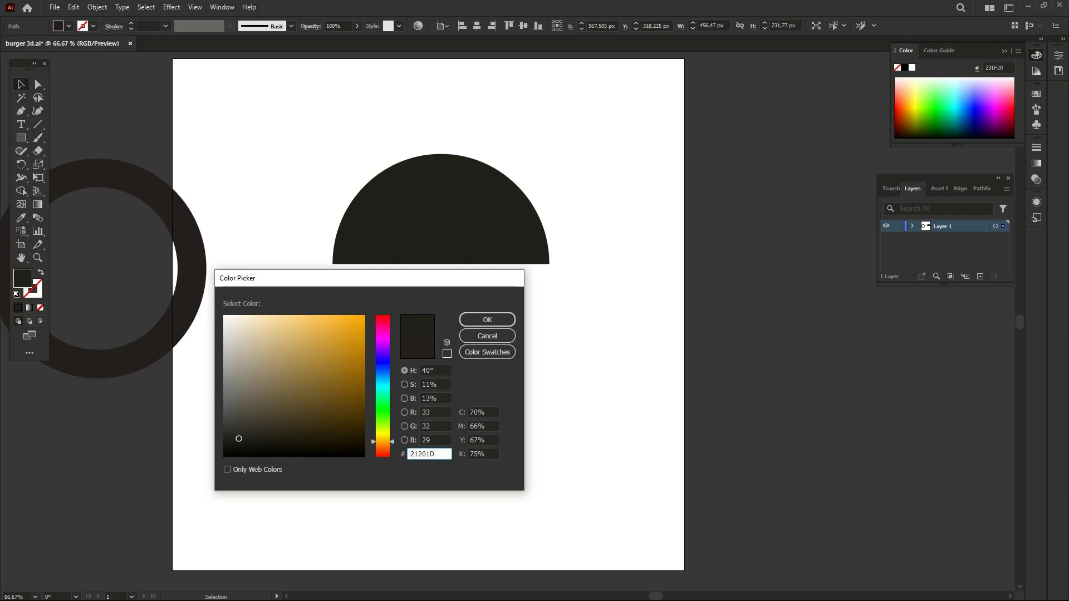
mouse_move(342, 334)
left_mouse_down()
mouse_move(358, 328)
mouse_move(312, 325)
left_mouse_up()
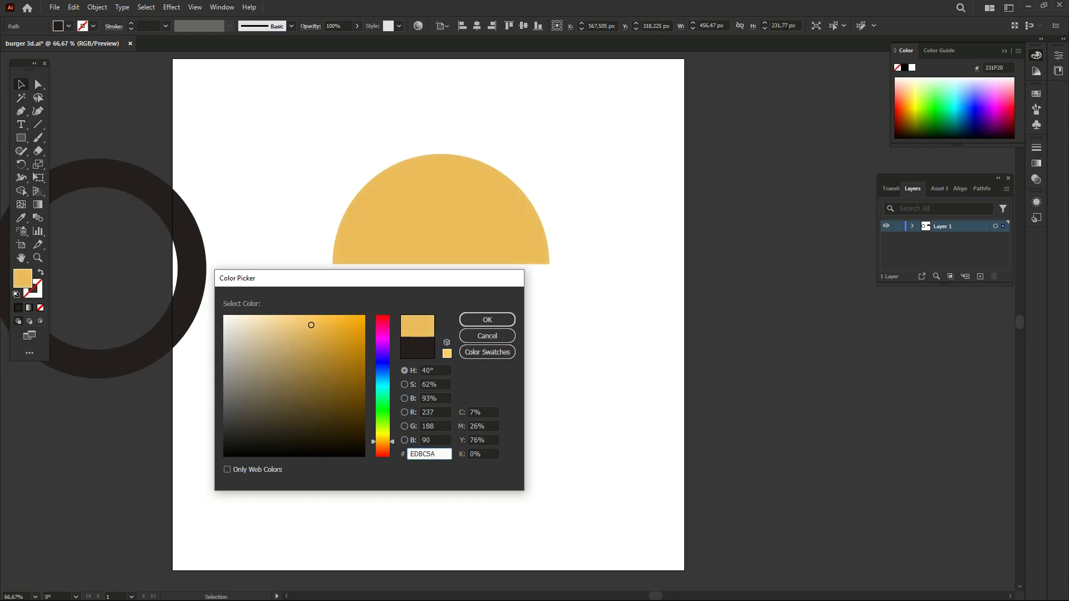
left_click_drag(383, 442, 383, 443)
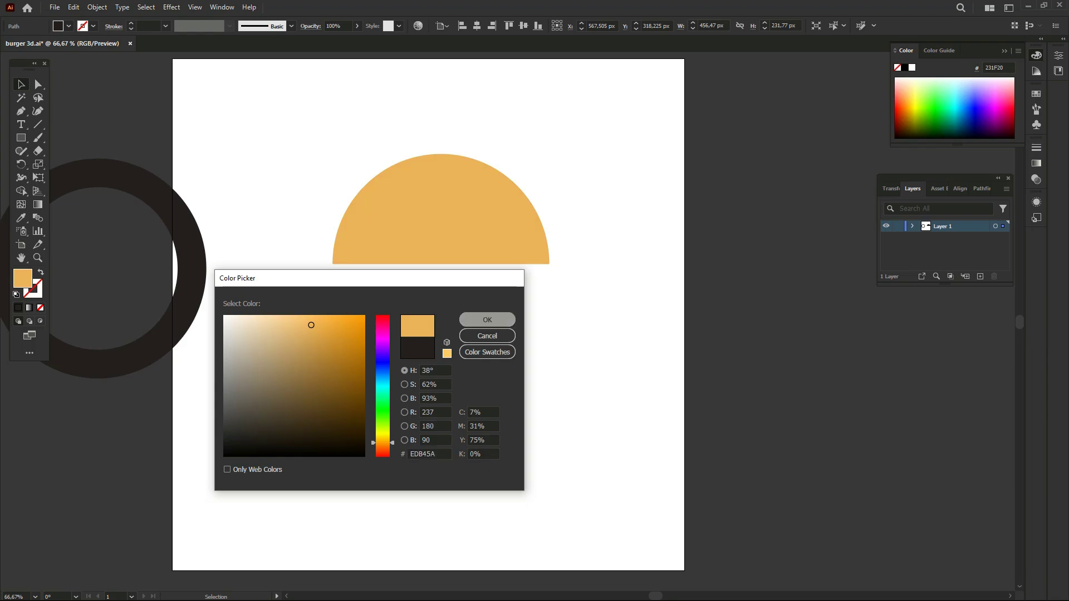
left_click(487, 320)
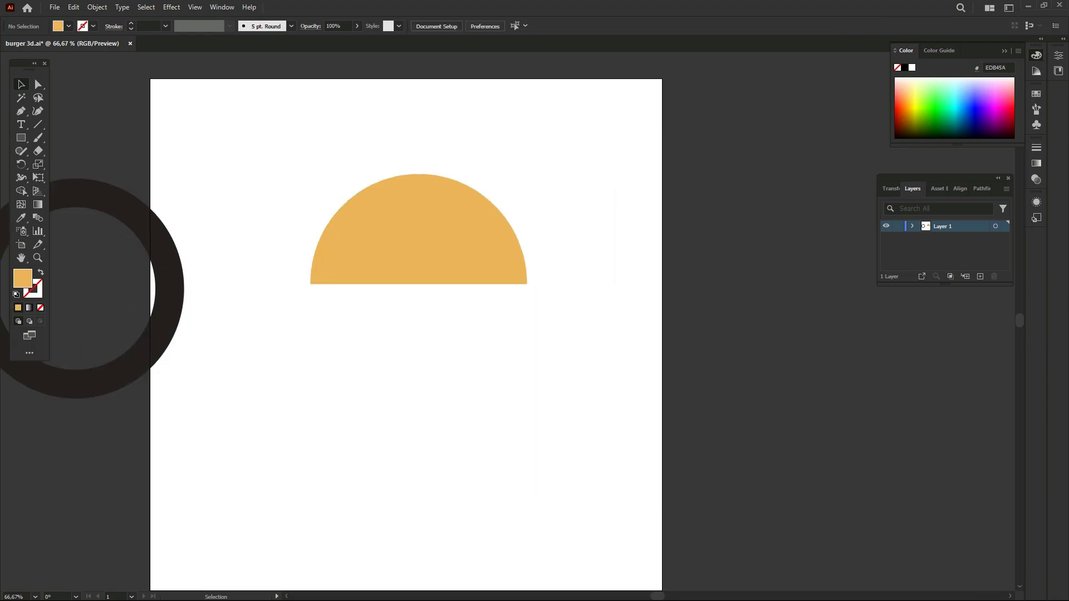
key("ctrl+a")
key("ctrl+minus")
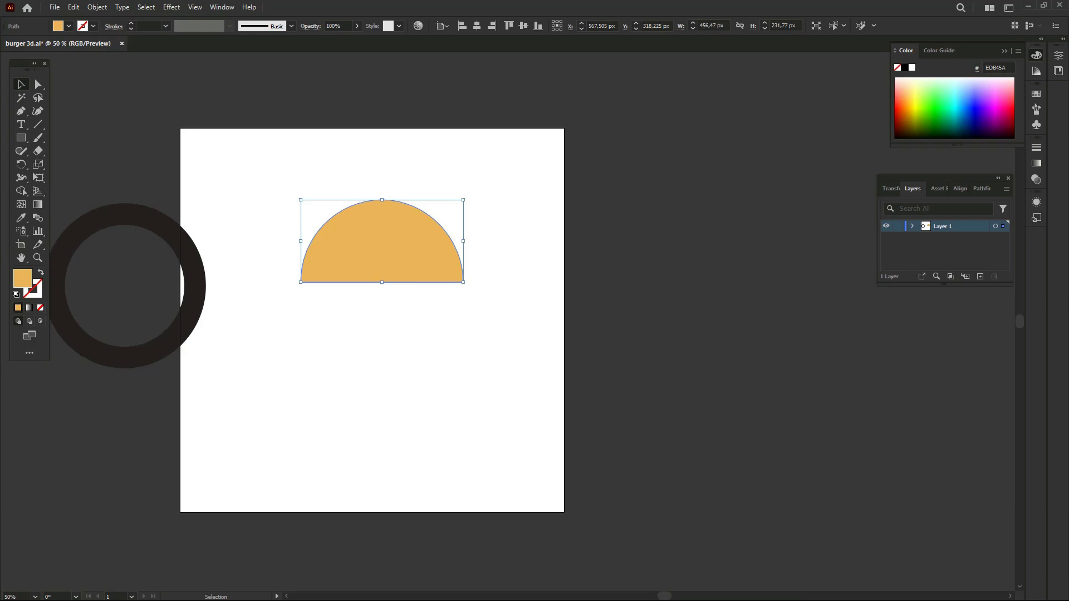
key("ctrl+shift+a")
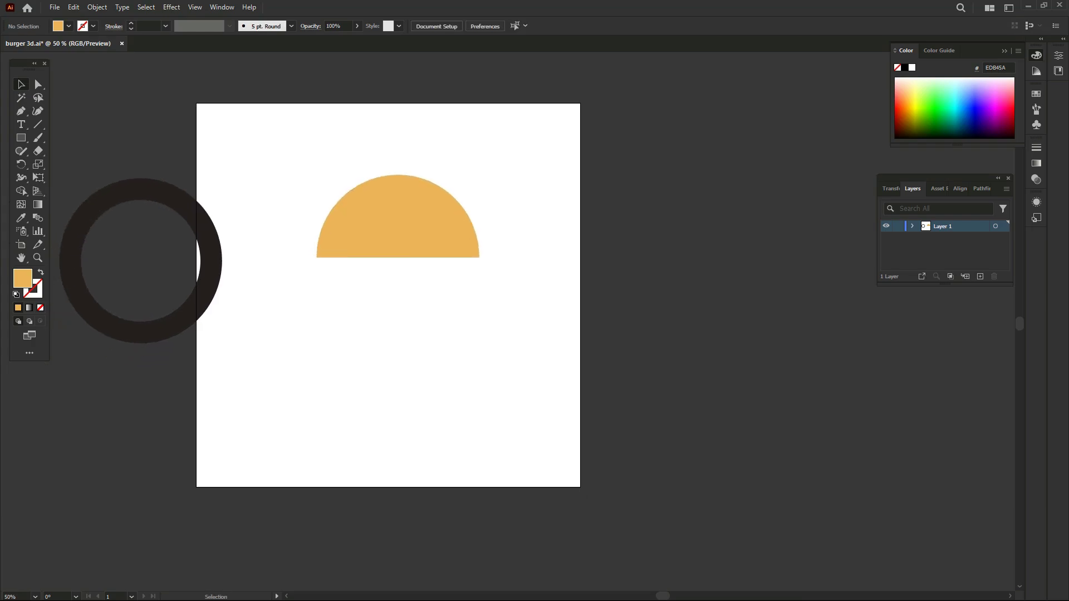
- Move the spare ring aside, draw a dark 60 pt line under the bun, and nudge it down
left_click_drag(215, 271, 131, 234)
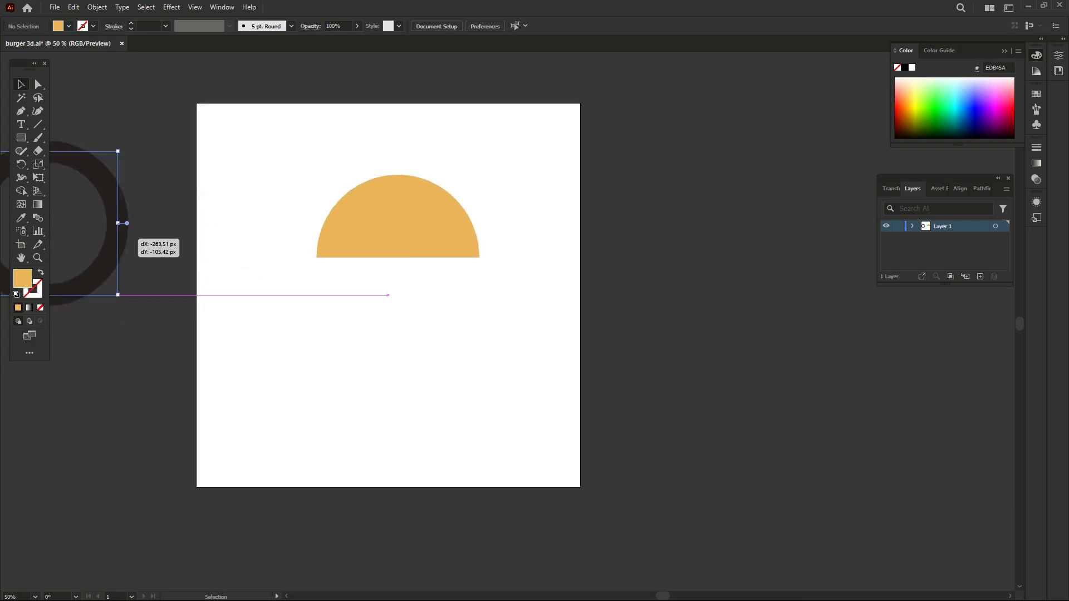
key("ctrl+shift+a")
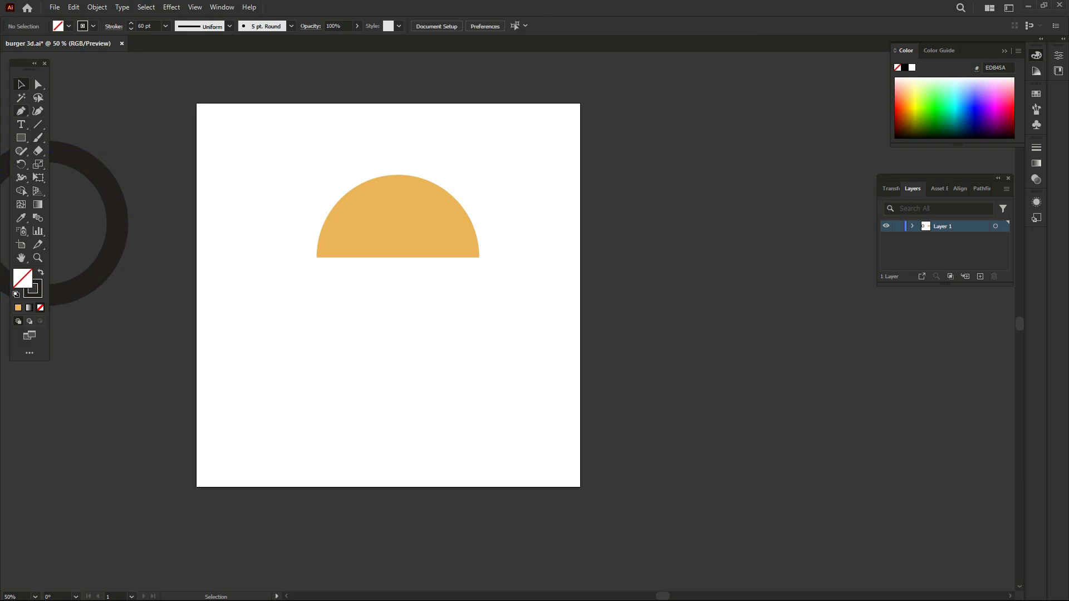
key("p")
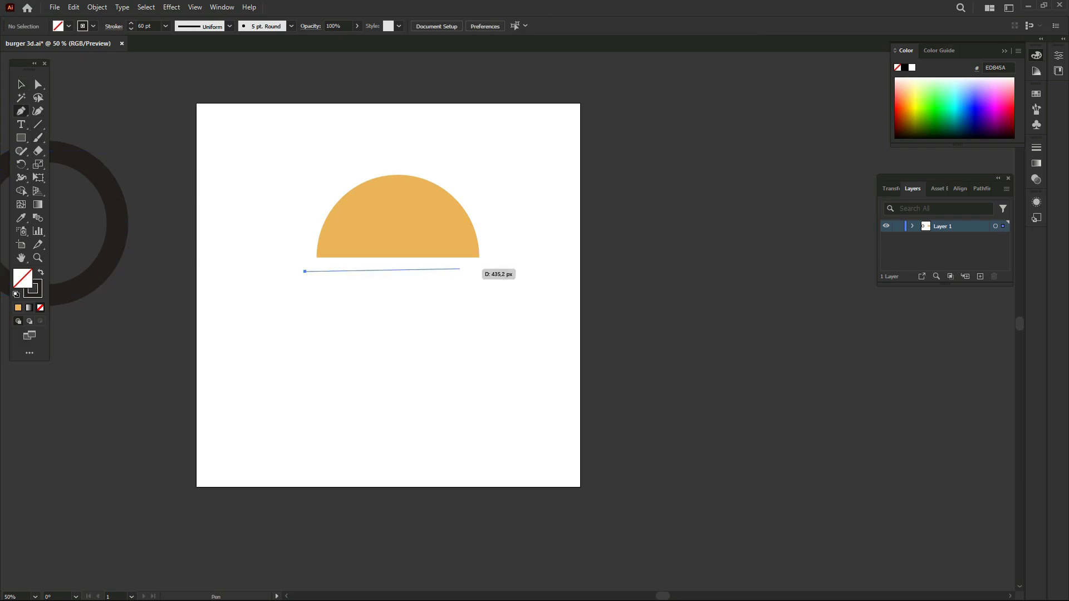
left_click(492, 272)
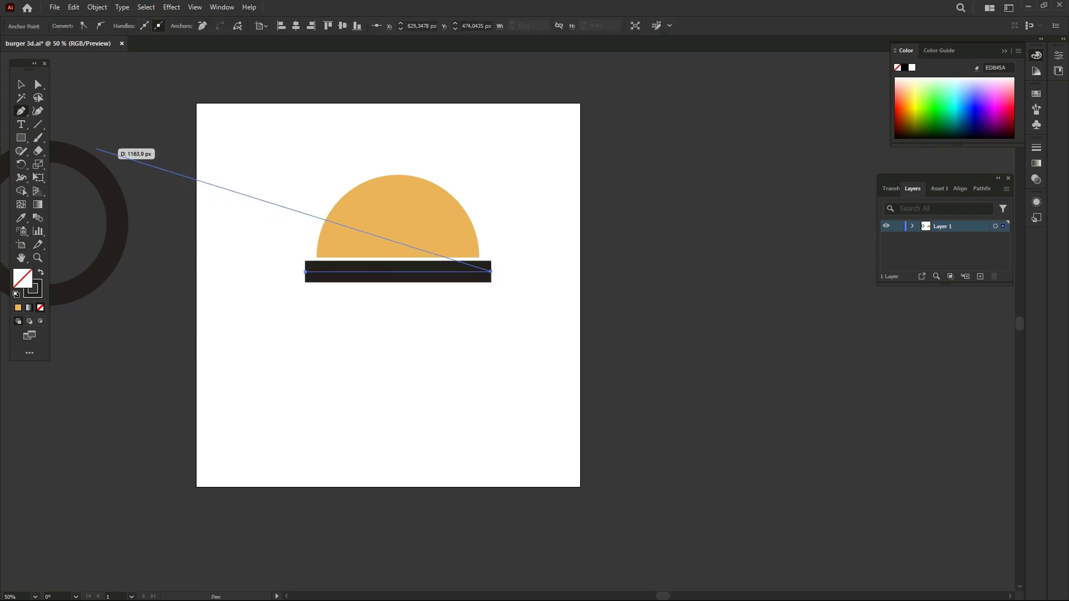
left_click(21, 84)
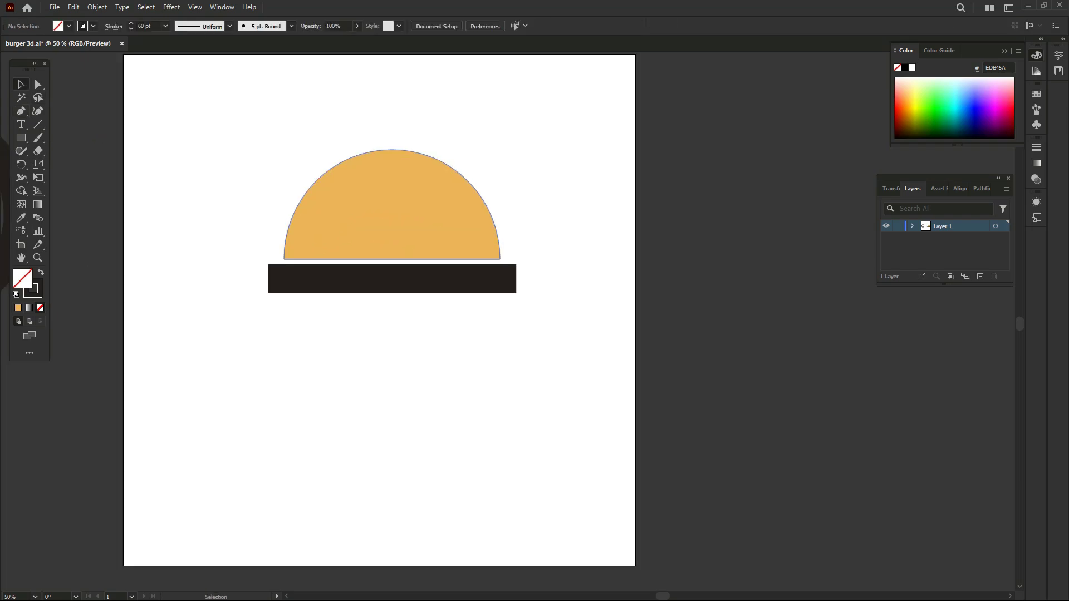
key("ctrl+plus")
left_click(422, 279)
key("shift+Down")
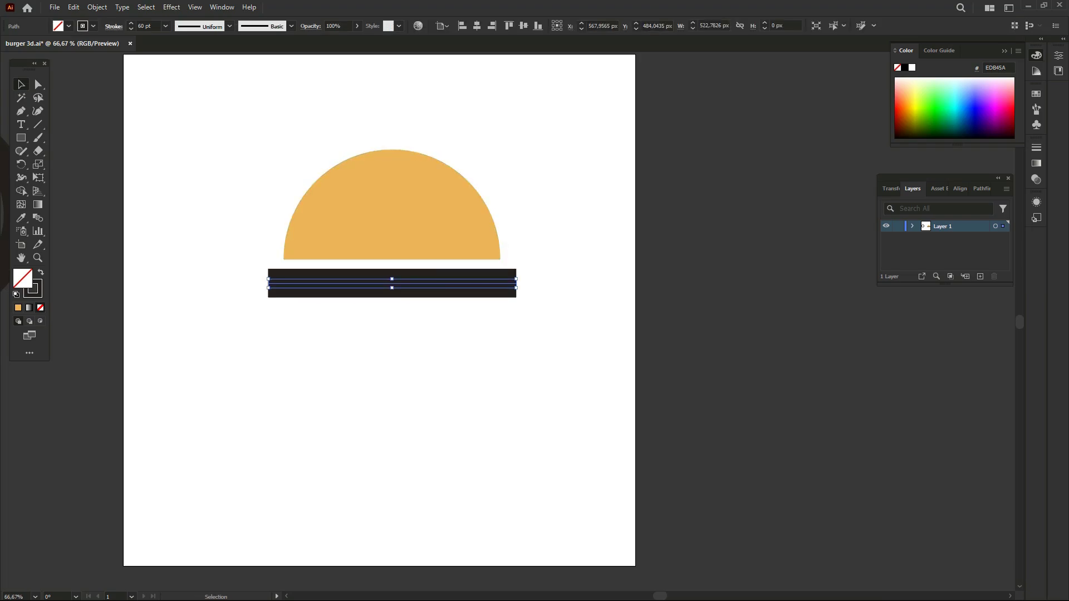
- Give the dark bar round caps and duplicate it just below itself
left_click(114, 26)
left_click(55, 54)
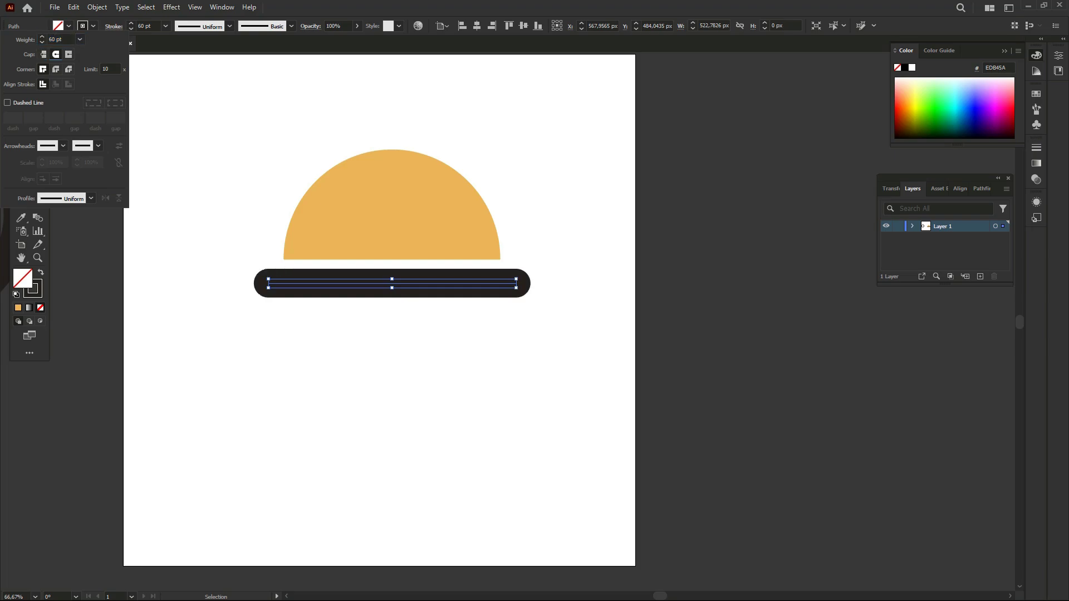
key("ctrl+shift+a")
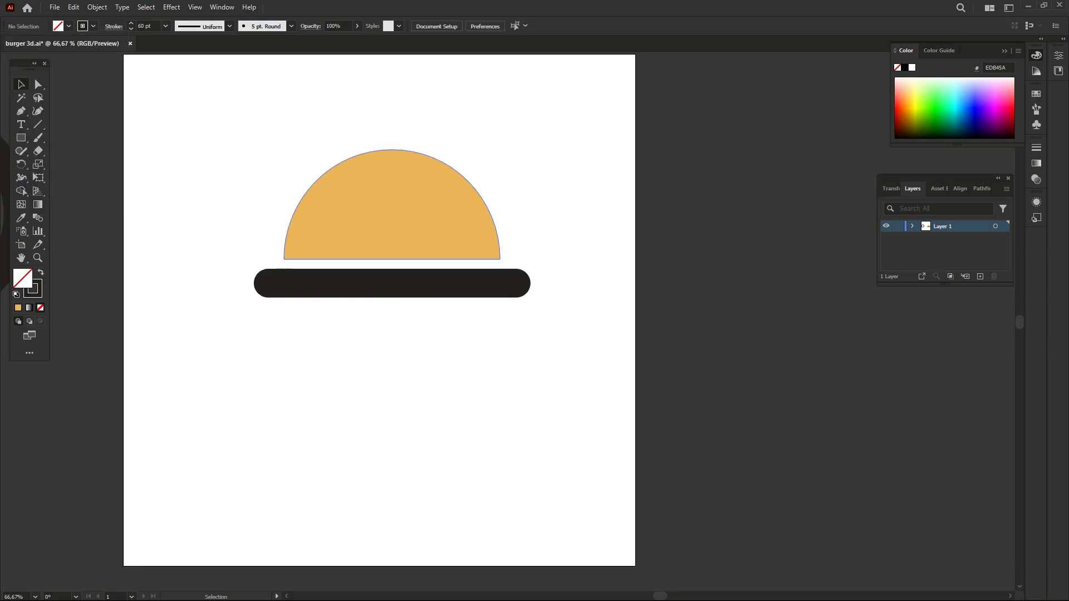
left_click(477, 283)
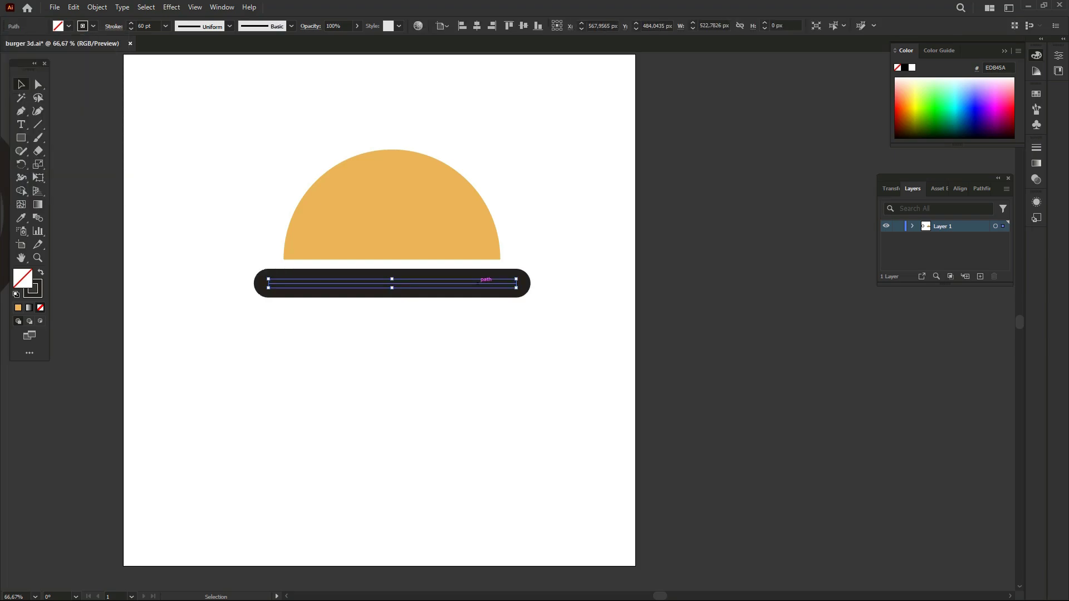
left_click_drag(479, 281, 485, 320)
key("ctrl+shift+a")
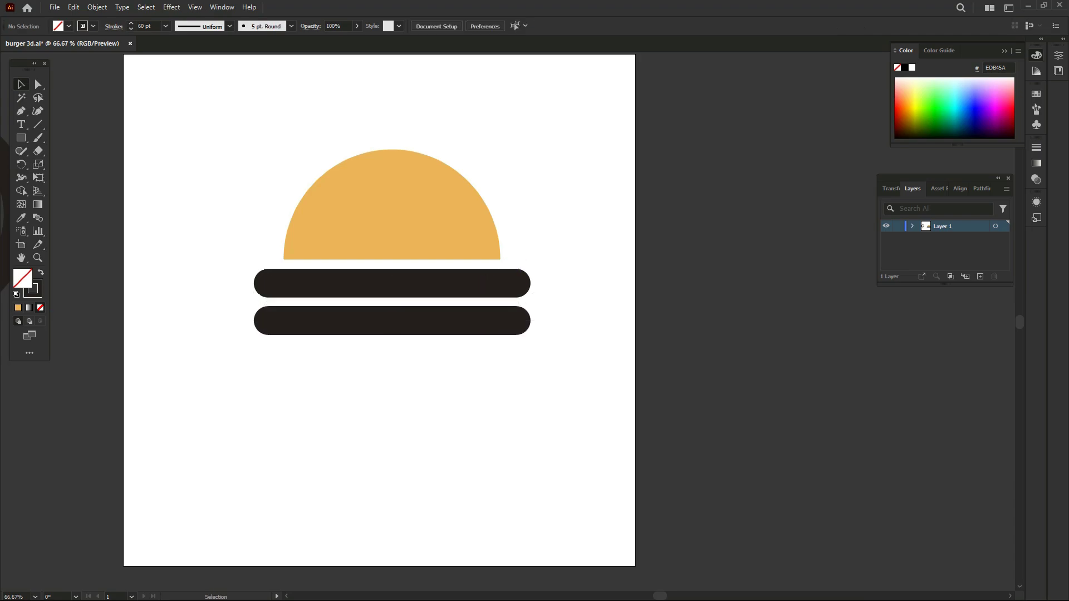
- Scale both dark bars narrower to roughly the bun's width
mouse_move(220, 265)
left_mouse_down()
mouse_move(500, 322)
mouse_move(491, 307)
left_mouse_up()
scroll(490, 299, "up", 2)
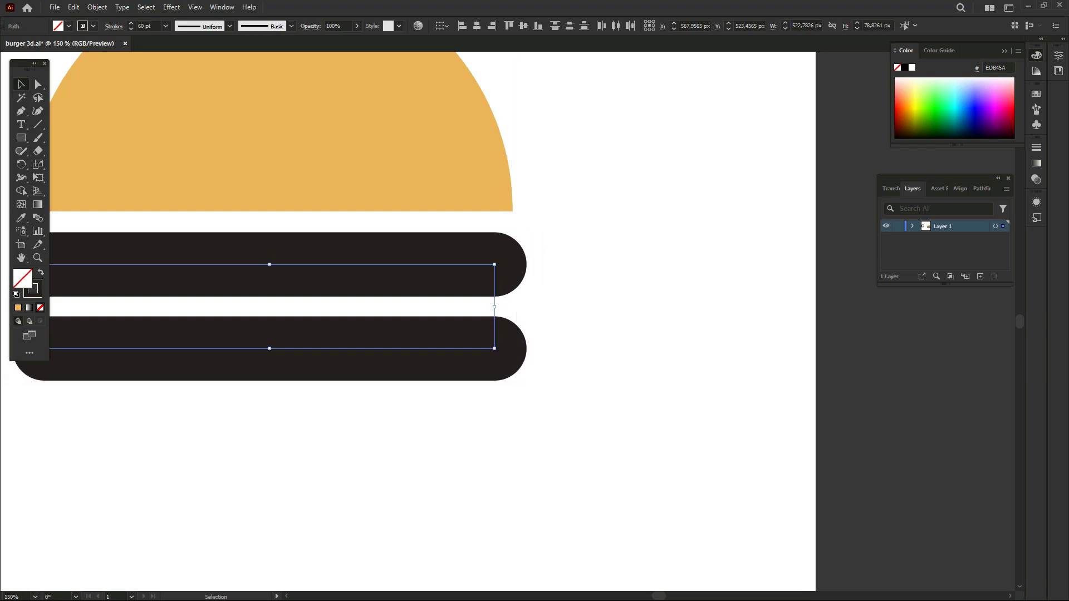
key("ctrl+shift+a")
key("ctrl+0")
key("ctrl+minus")
key("ctrl+minus")
key("ctrl+minus")
key("ctrl+shift+a")
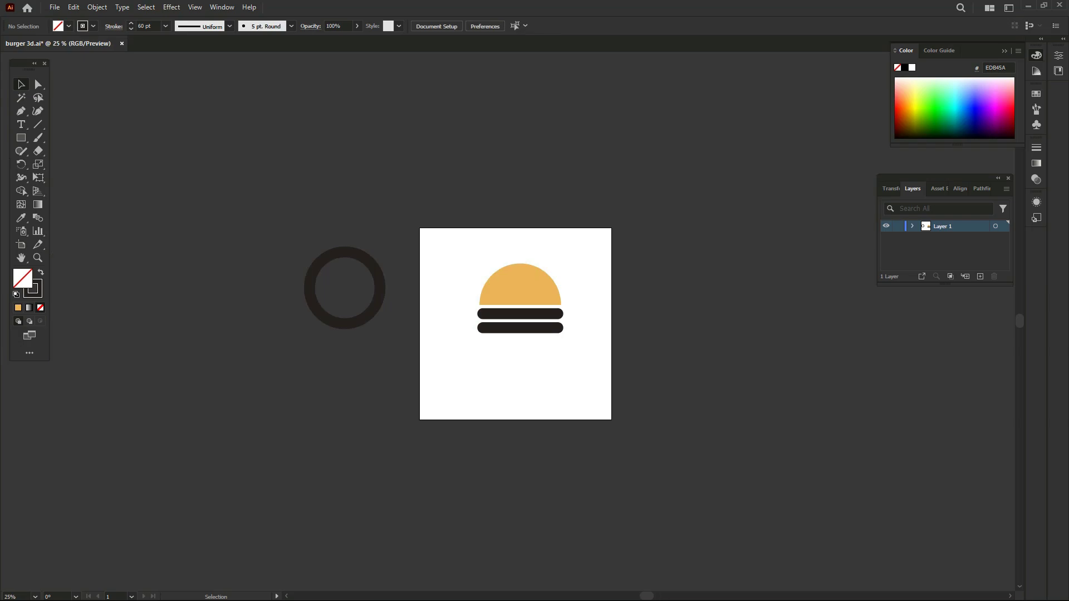
scroll(515, 323, "down", 1)
key("ctrl+plus")
key("ctrl+plus")
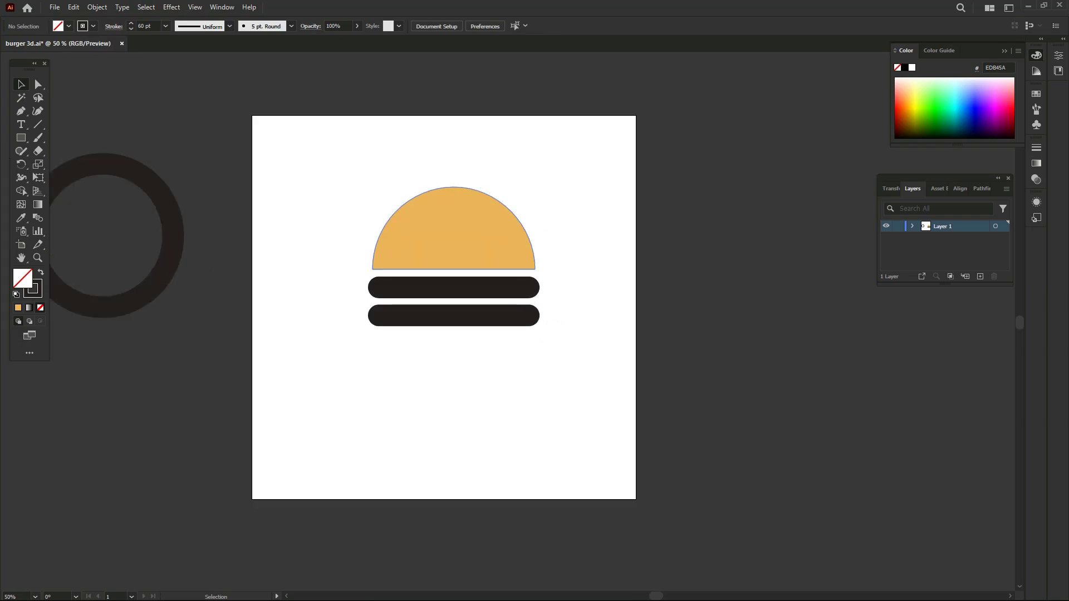
- Copy the orange half-bun, reflect it horizontally, and nudge it beneath the two bars
left_click(454, 234)
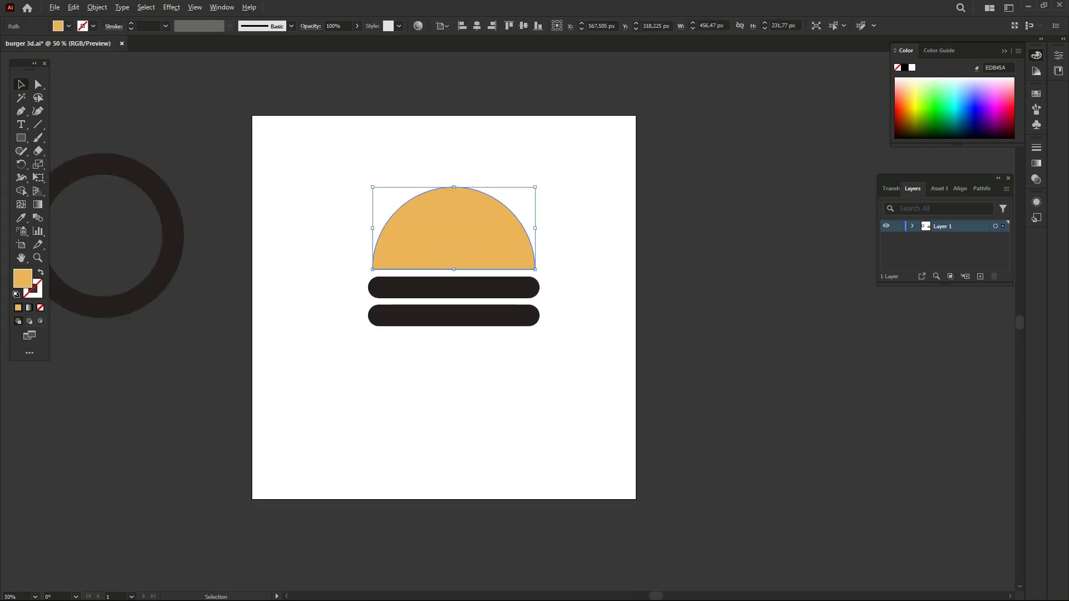
left_click_drag(501, 236, 503, 243)
right_click(503, 243)
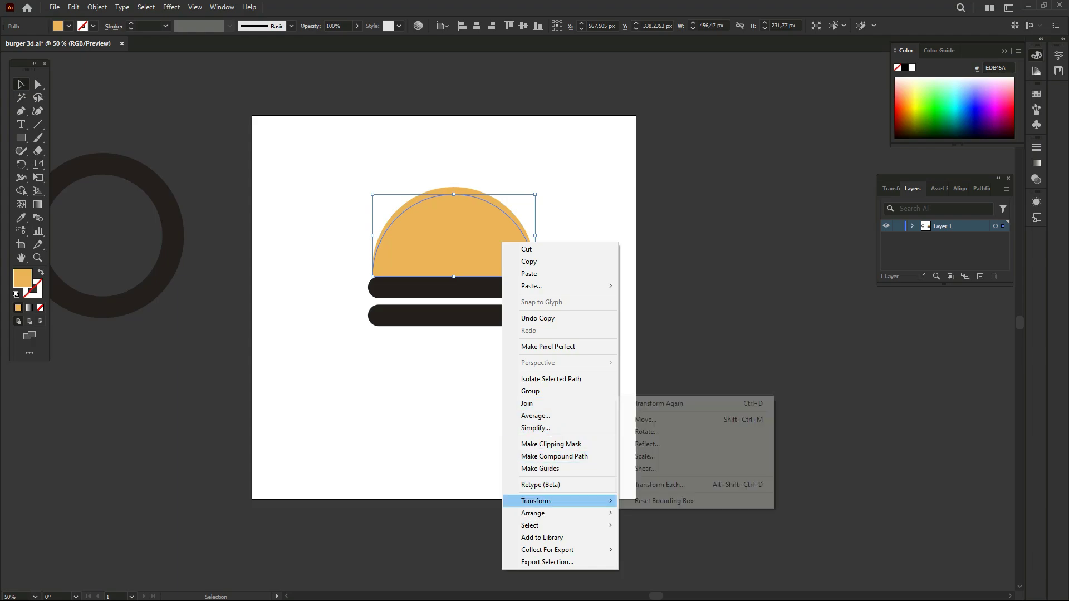
left_click(646, 444)
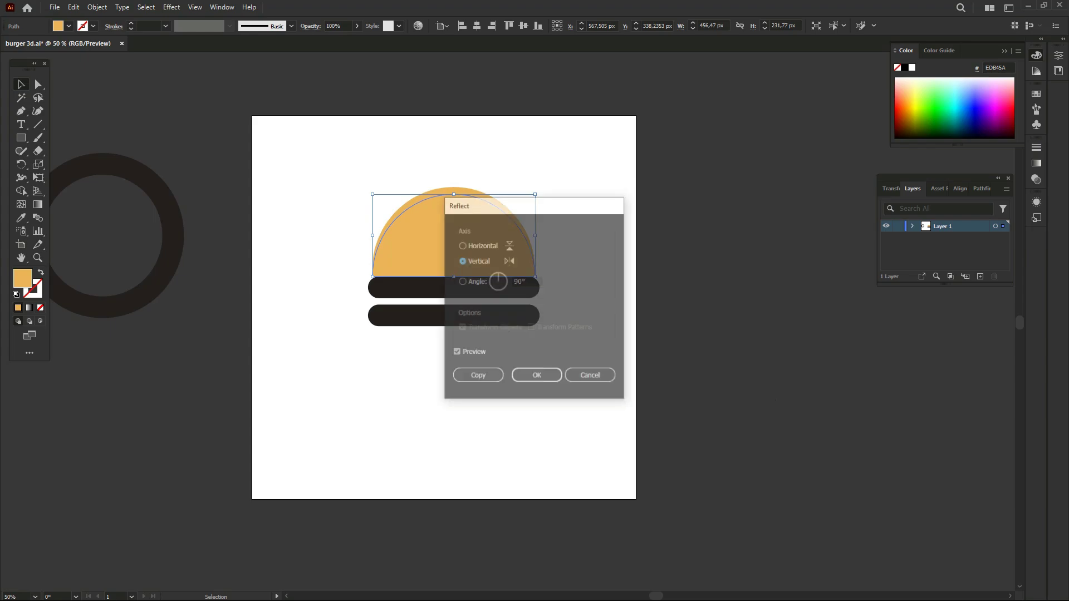
left_click(462, 245)
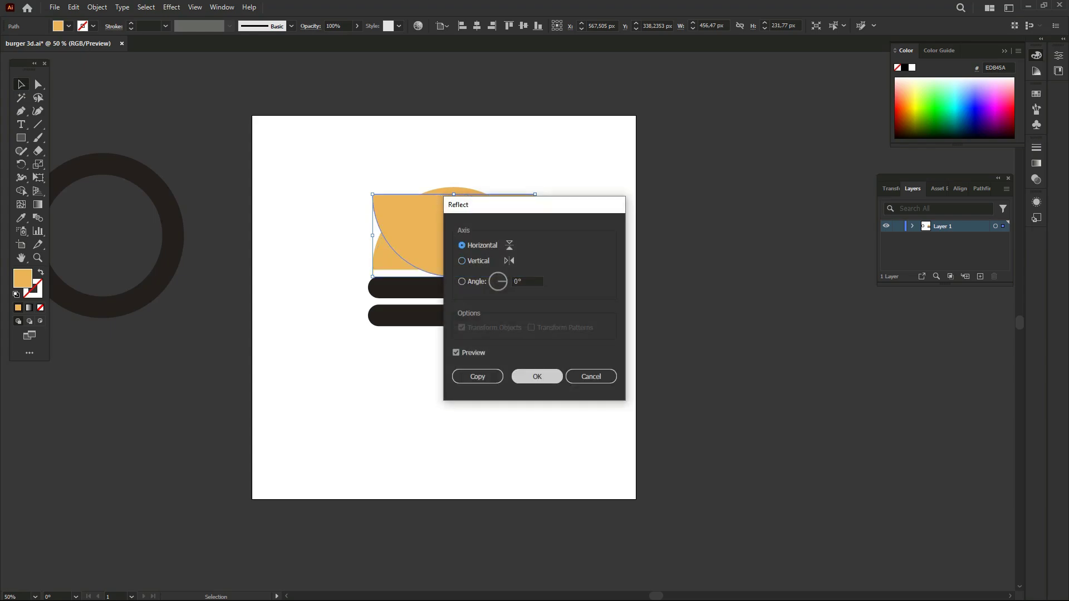
key("Return")
key("shift+Down")
key("shift+Down")
key("shift+Down")
key("shift+Down")
key("shift+Down")
key("shift+Down")
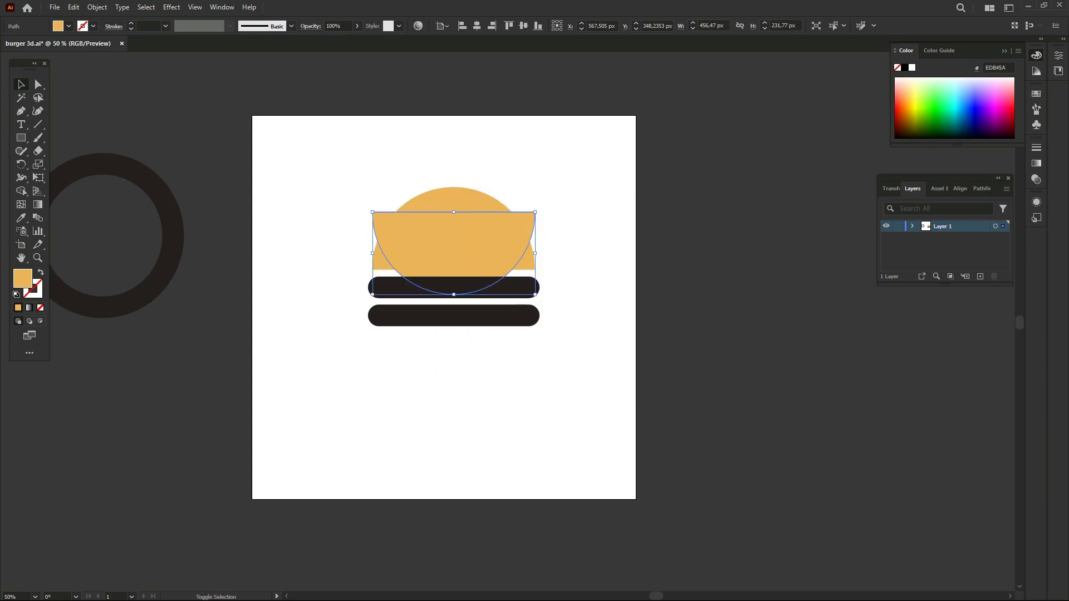
key("shift+Down")
key("shift+Down")
key("shift+Down")
key("shift+Down")
key("shift+Down")
key("shift+Down")
key("shift+Down")
key("shift+Down")
key("shift+Down")
key("shift+Down")
key("shift+Down")
key("shift+Down")
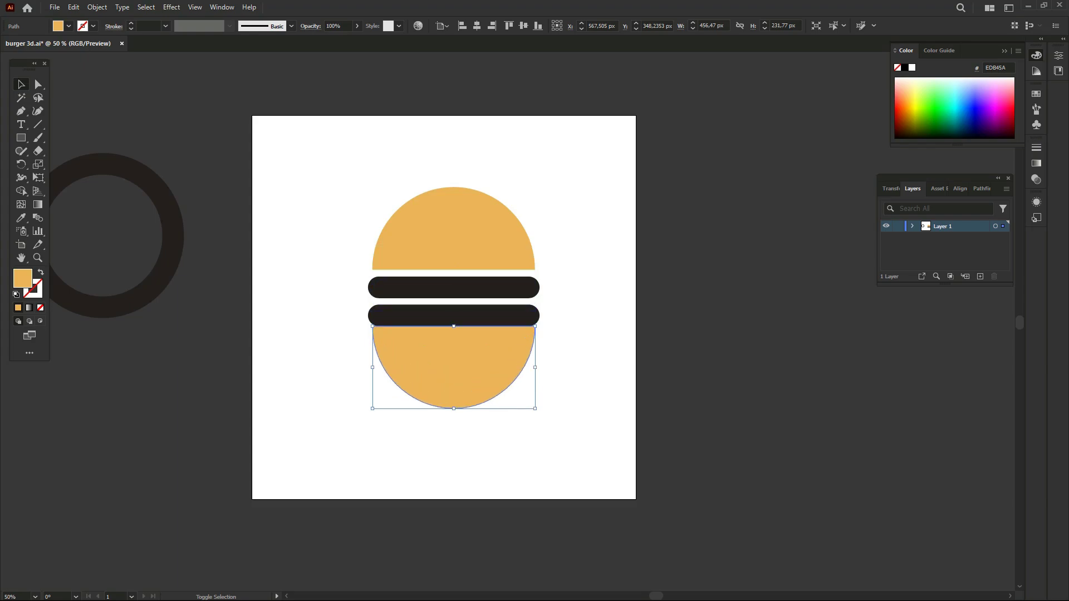
key("shift+Down")
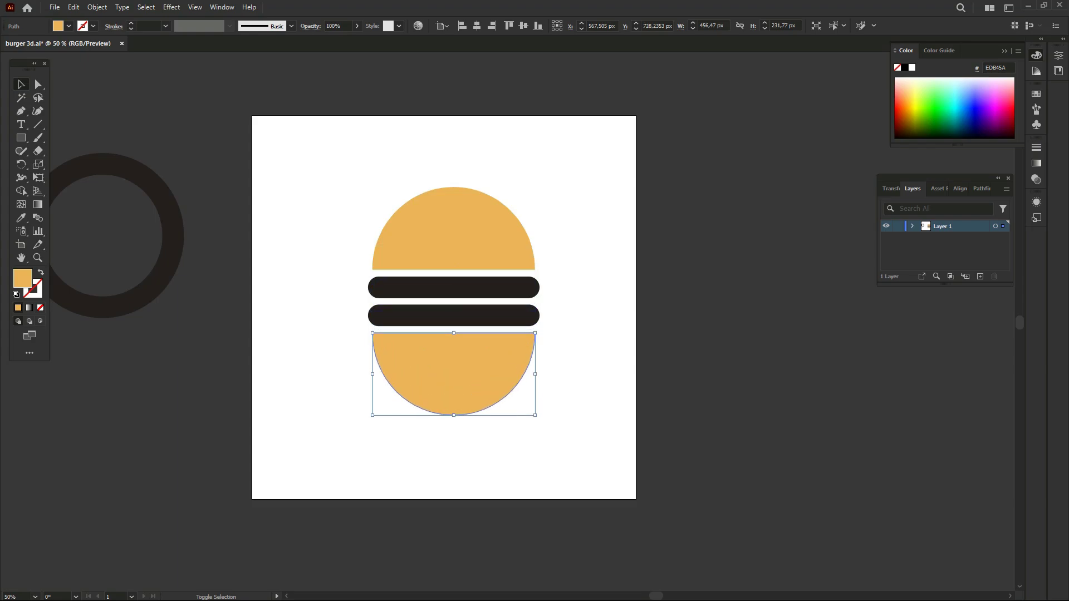
key("shift+Up")
key("shift+Up")
key("shift+Down")
key("shift+Down")
- Draw a rectangle positioned over the rounded bottom of the flipped bun
key("m")
left_click_drag(342, 364, 602, 431)
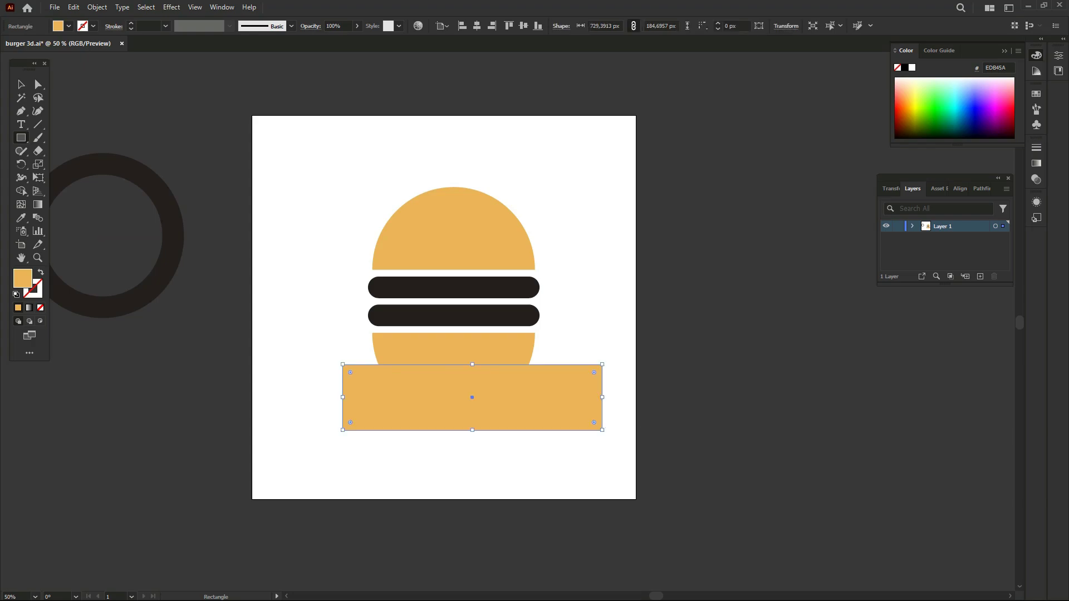
key("v")
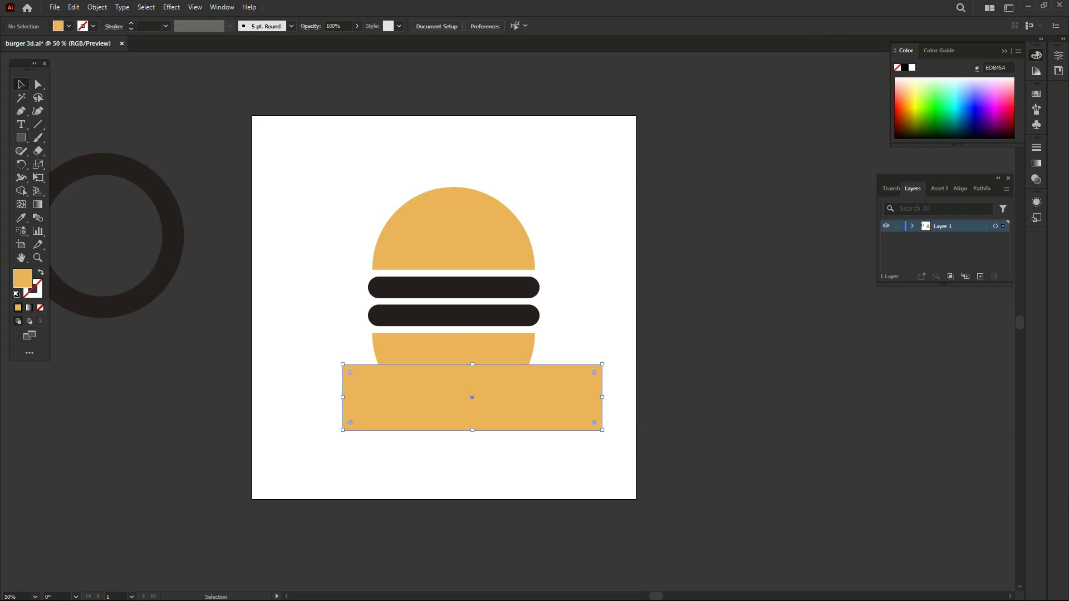
left_click_drag(470, 402, 471, 386)
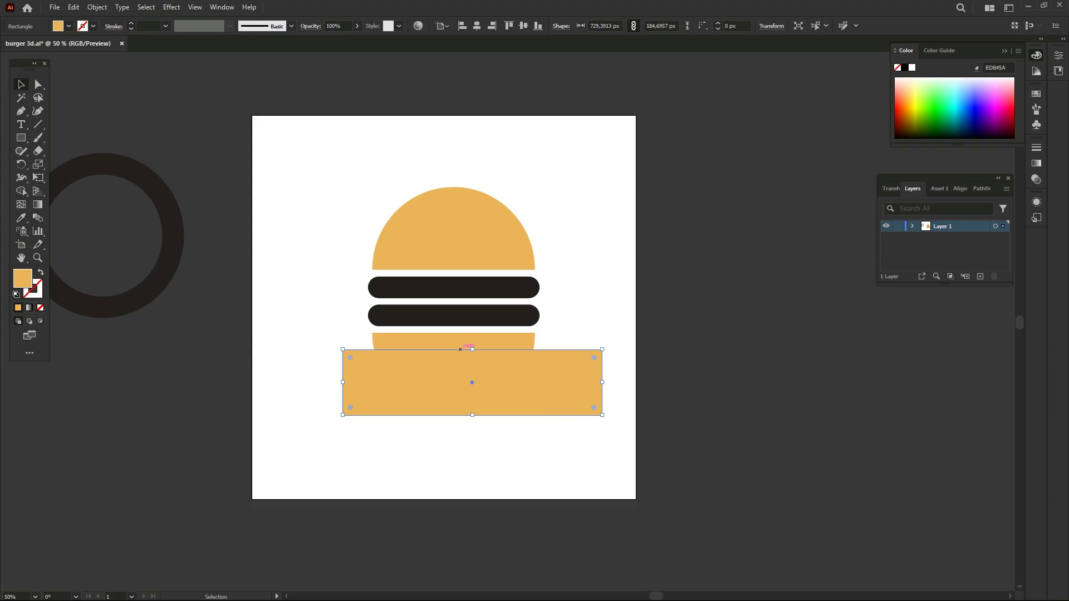
key("shift+Down")
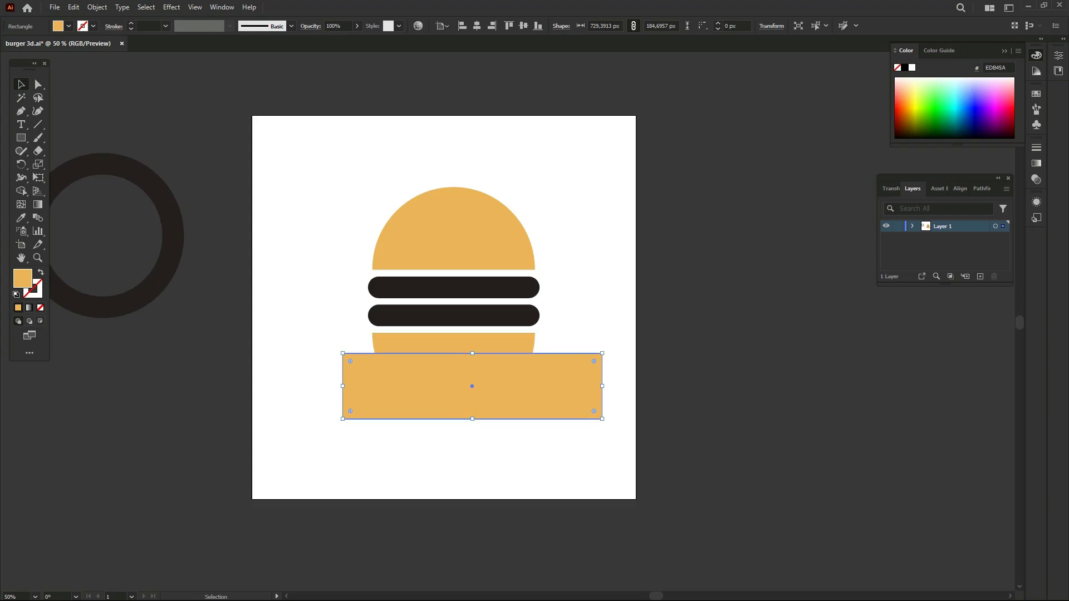
key("shift+Down")
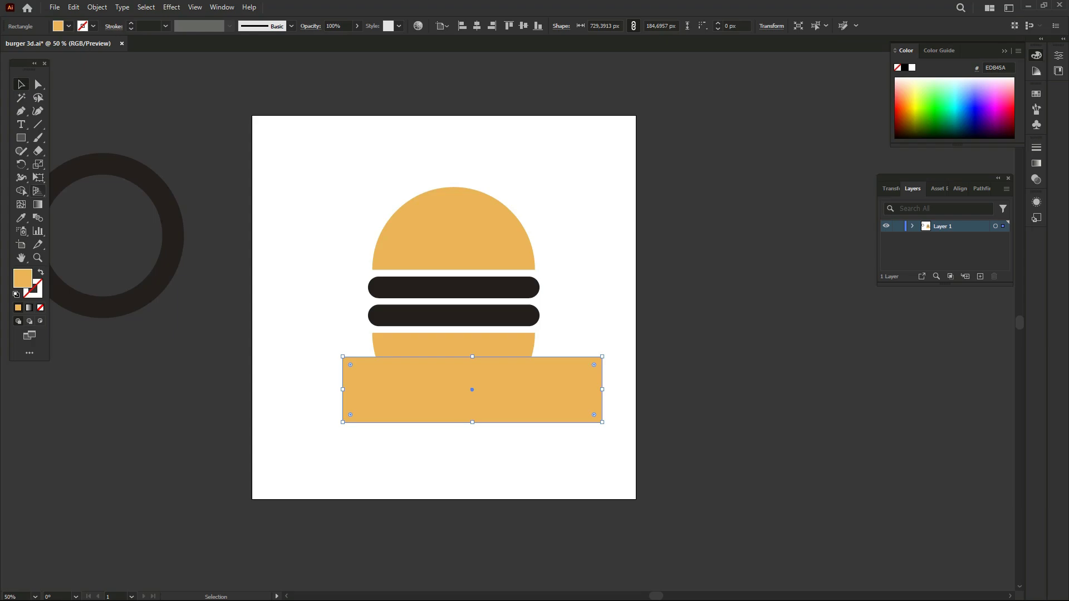
- Remove the bun's rounded bottom with Shape Builder, leaving a thin orange strip
left_click_drag(319, 342, 501, 395)
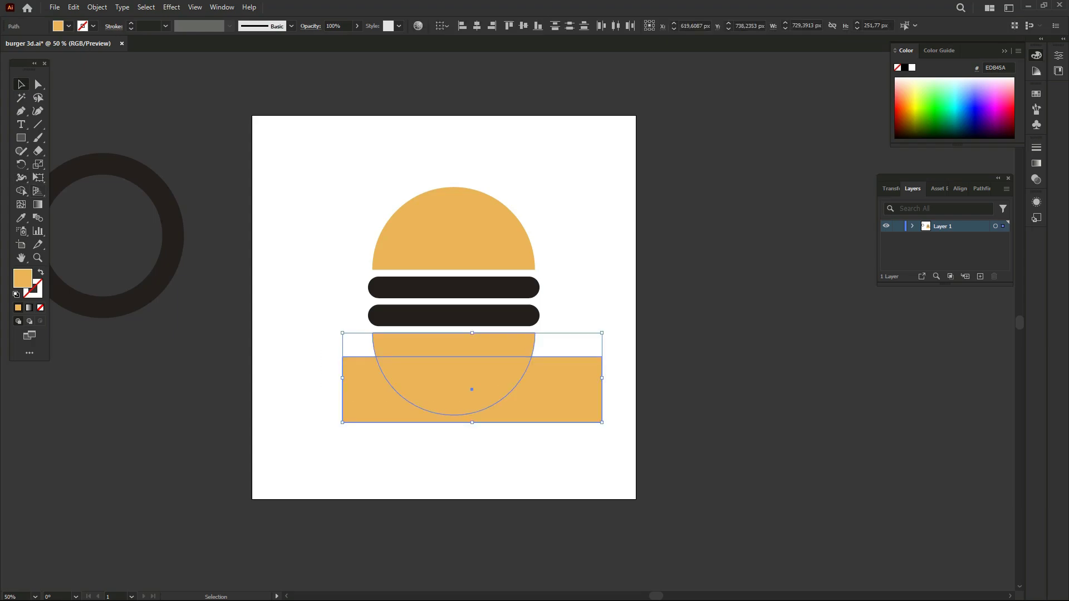
key("shift+m")
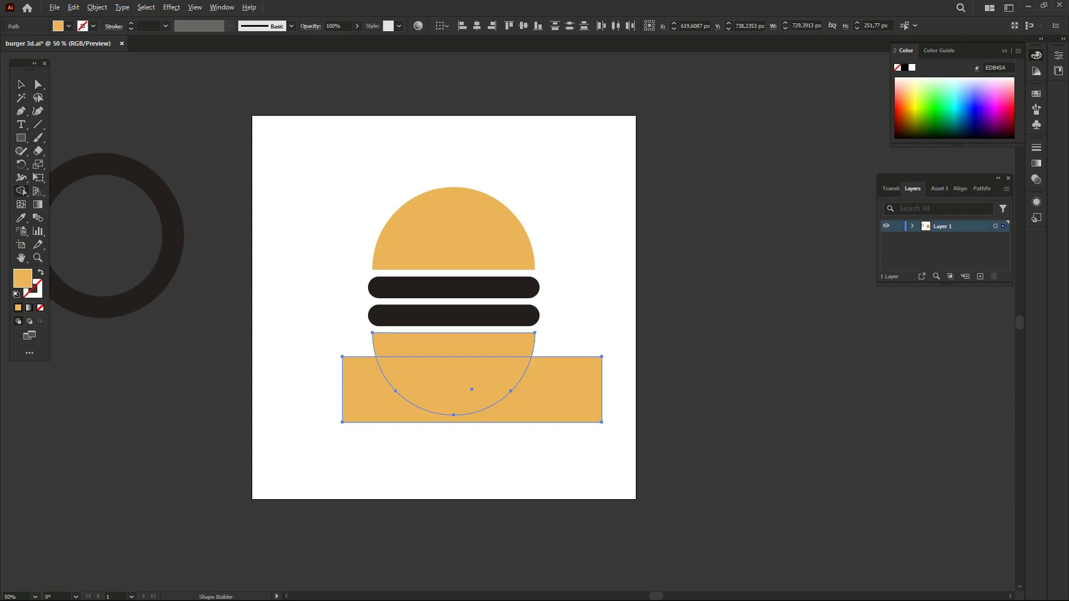
left_click_drag(323, 390, 596, 389)
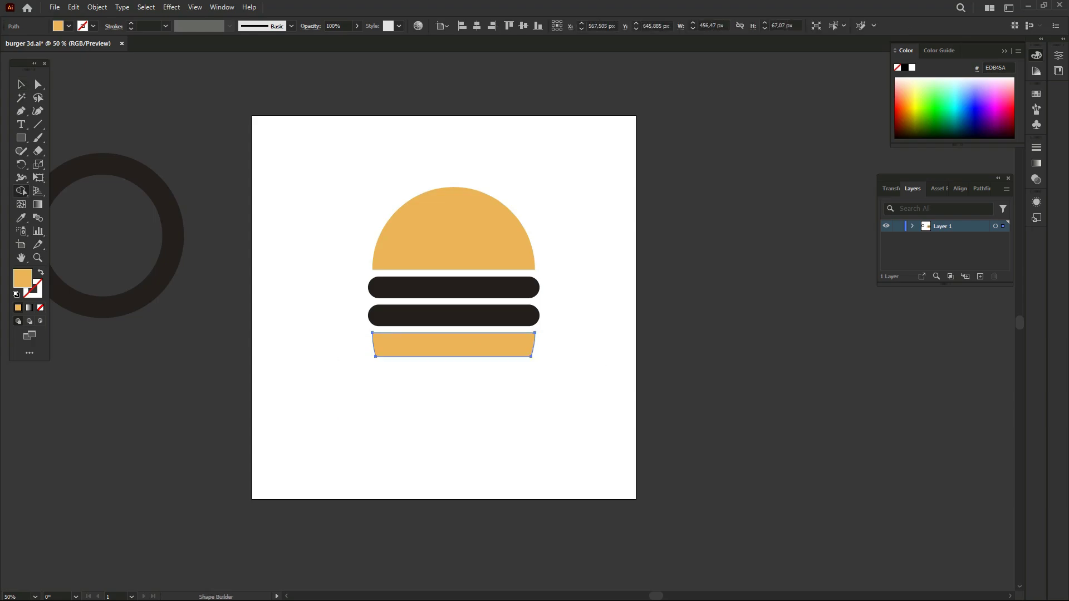
key("v")
key("ctrl+shift+a")
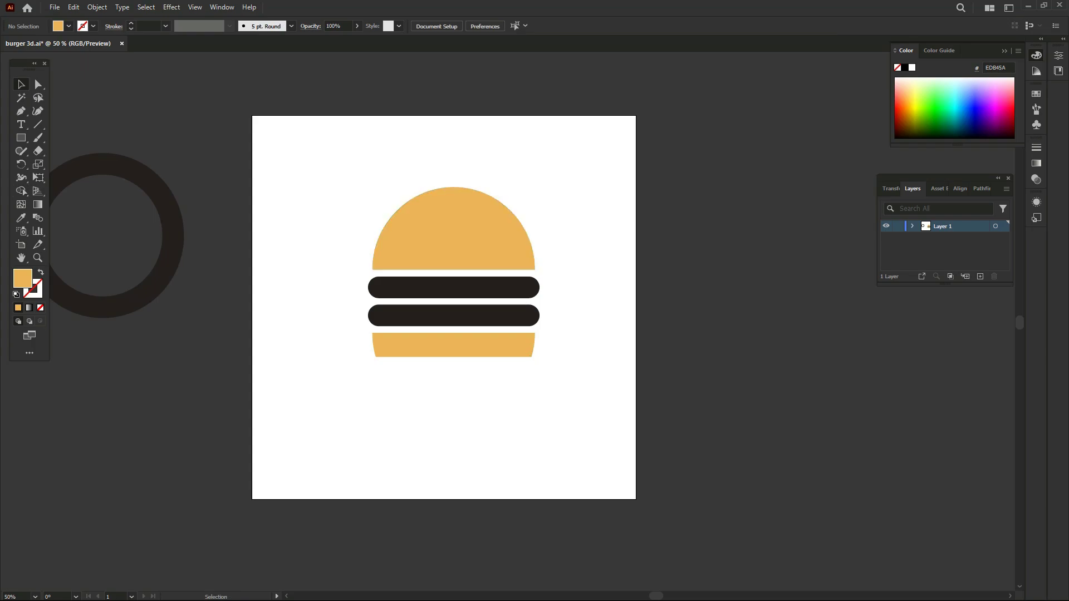
- Expand both dark bar strokes into filled shapes
left_click_drag(329, 273, 390, 320)
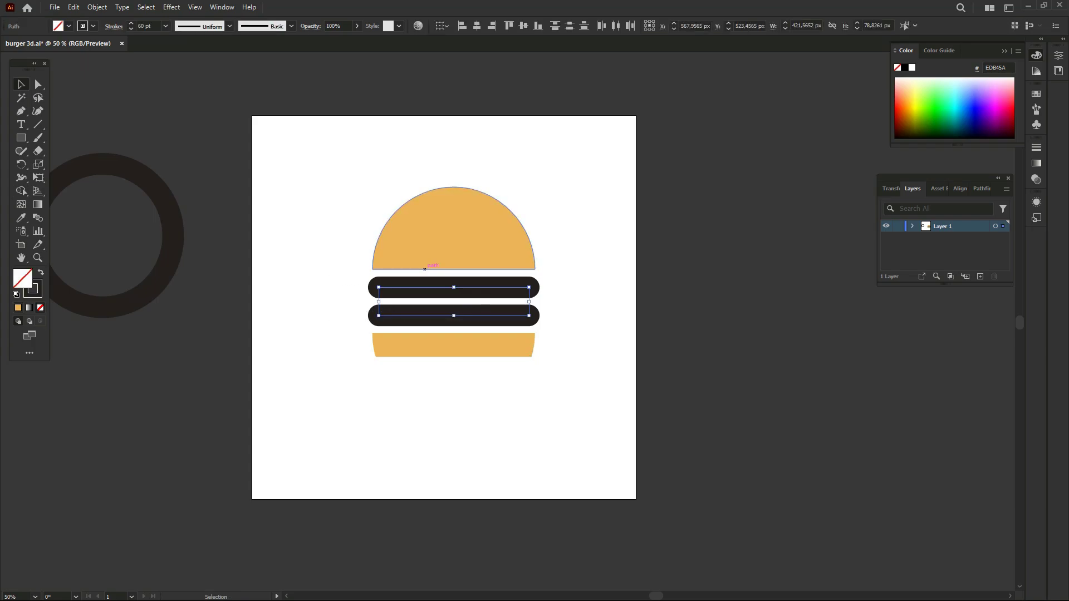
left_click(97, 7)
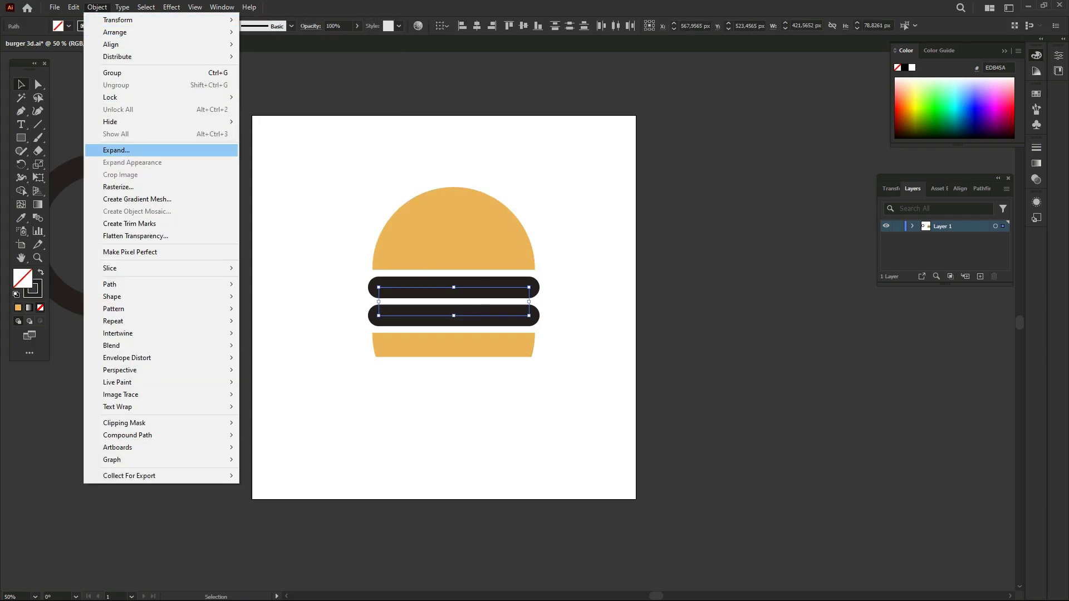
left_click(111, 146)
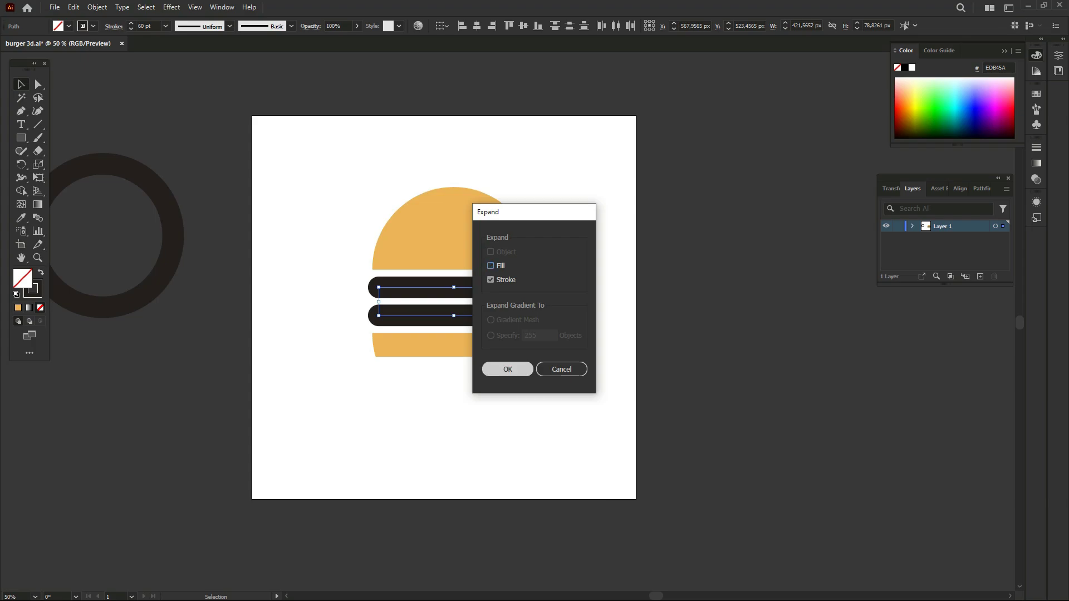
left_click(508, 369)
key("ctrl+shift+a")
- Recolour the upper patty from 1E211D to red-brown B74821
left_click(454, 288)
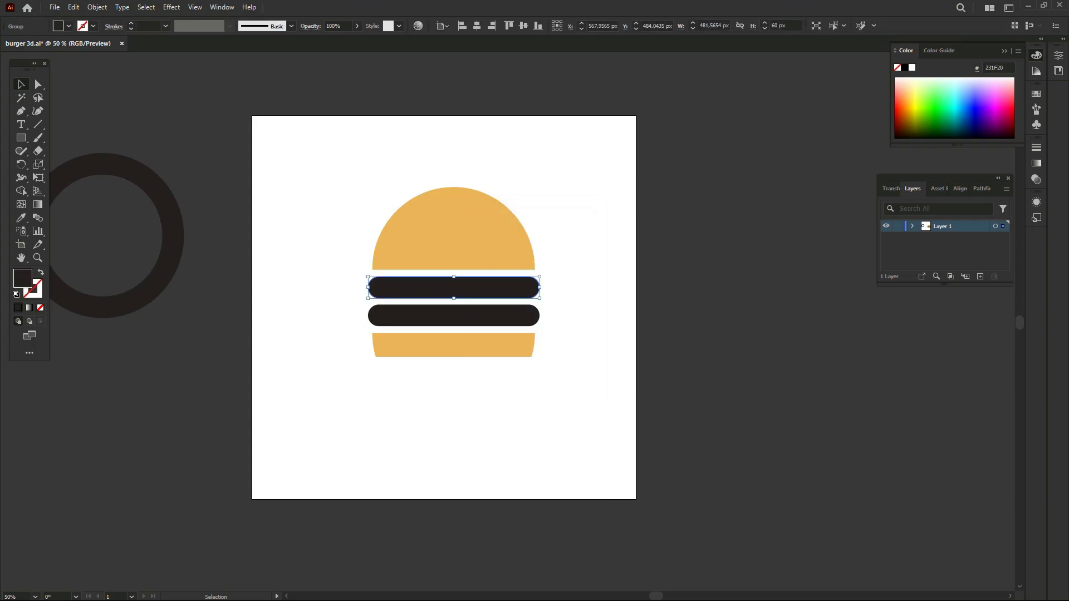
double_click(23, 277)
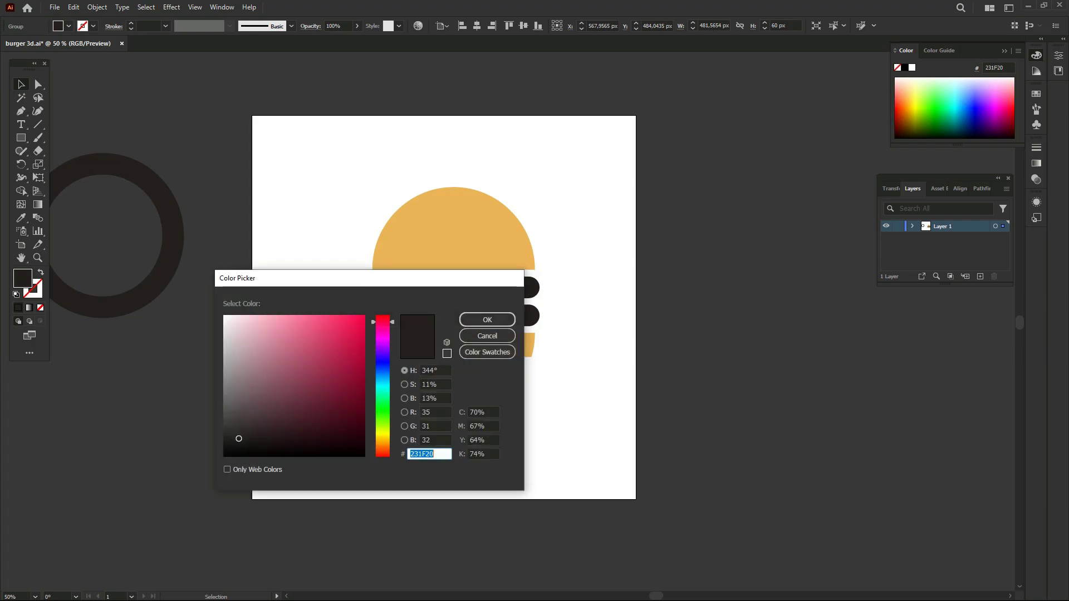
type("1E211D")
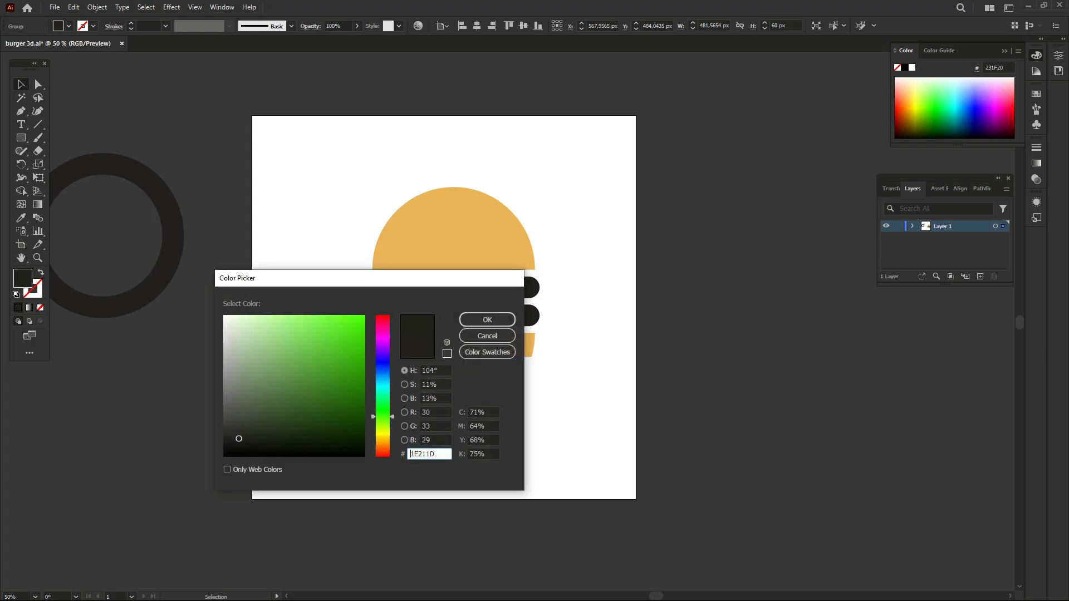
left_click_drag(332, 353, 341, 355)
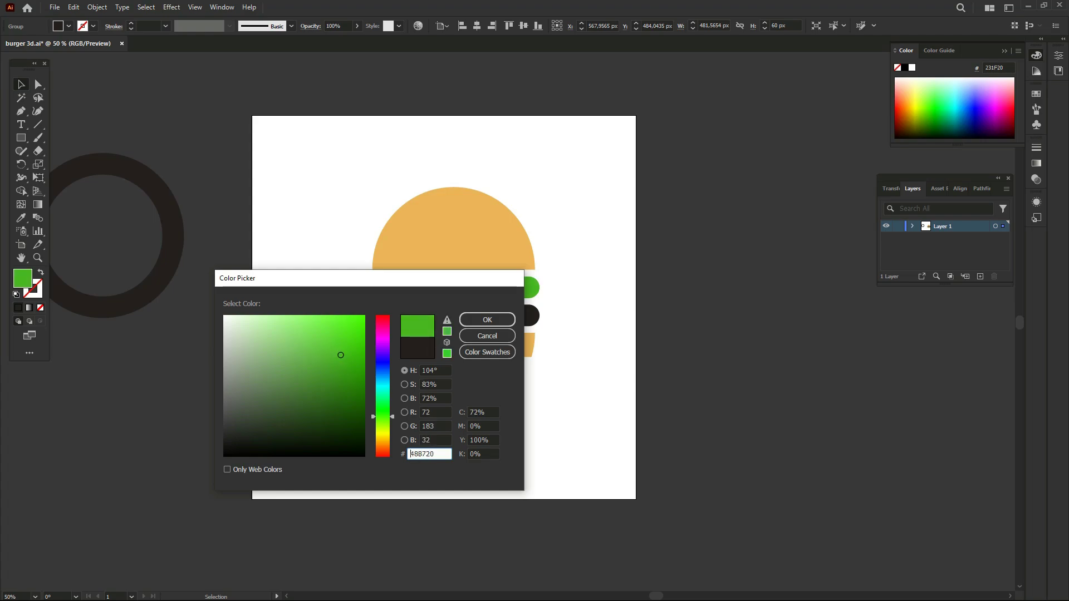
left_click_drag(382, 417, 383, 451)
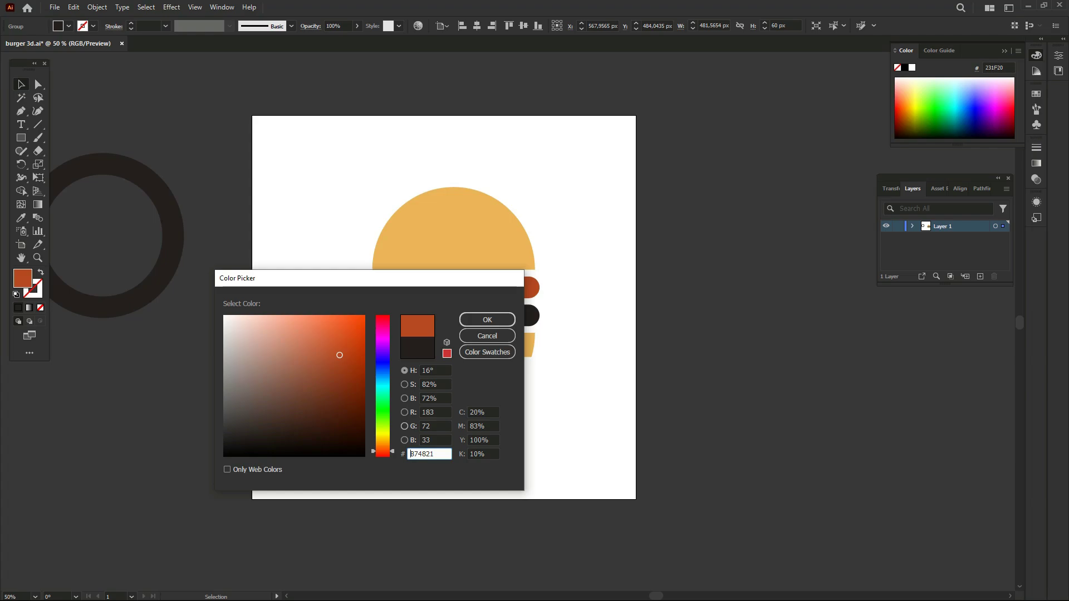
left_click(487, 320)
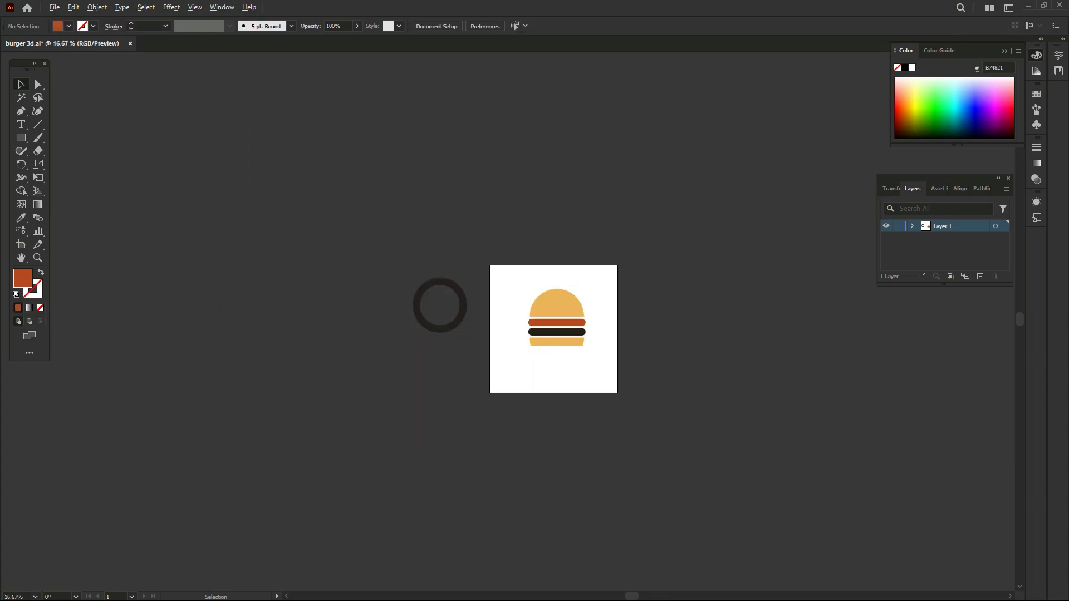
- Eyedropper the upper patty's red-brown onto the lower patty, then select the whole burger
left_click(549, 363)
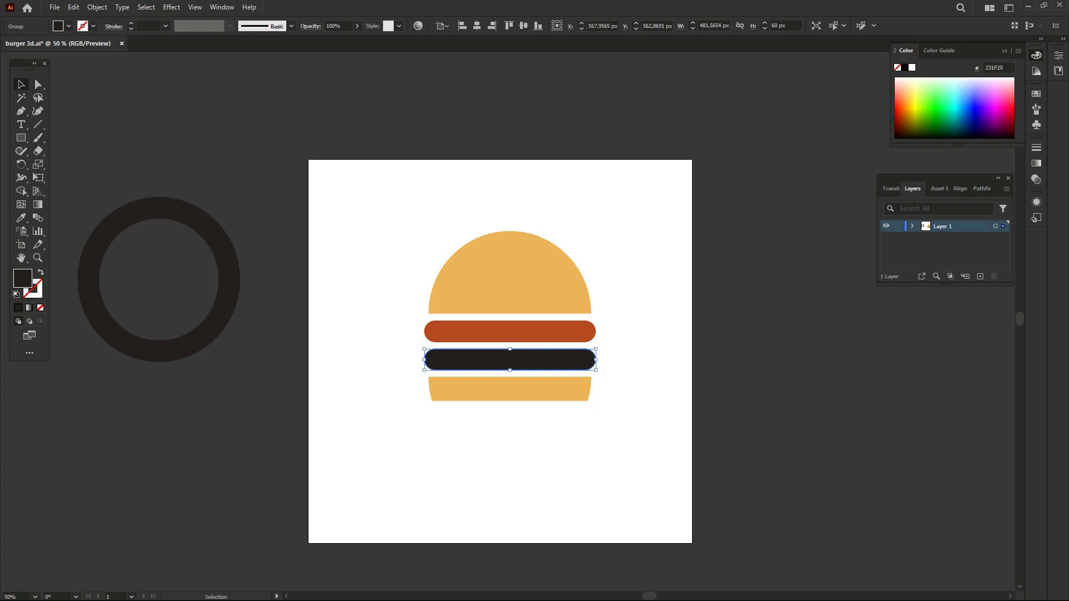
double_click(22, 278)
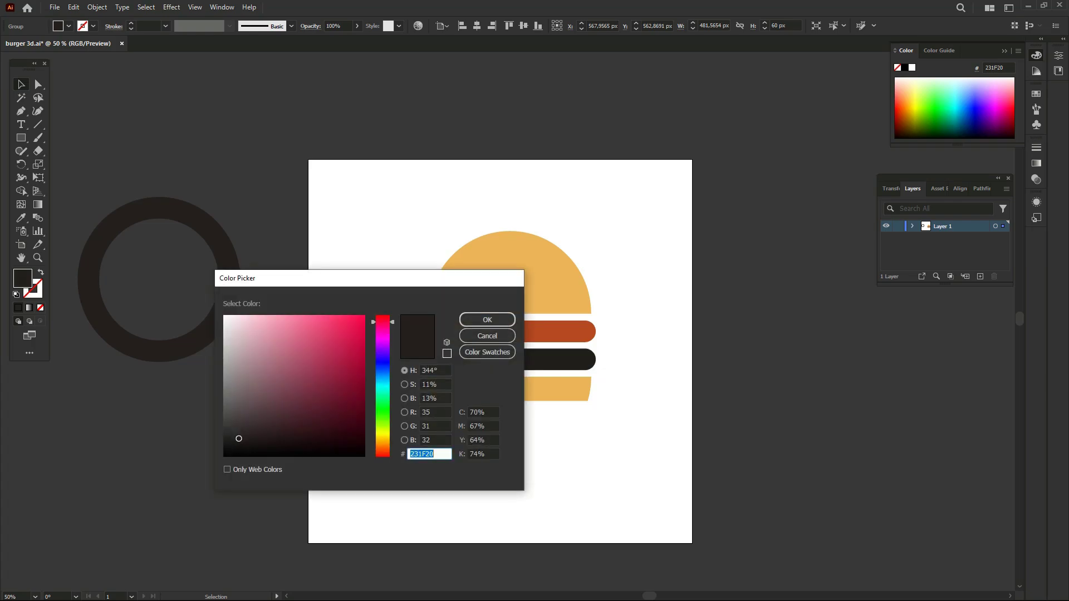
left_click(487, 336)
key("i")
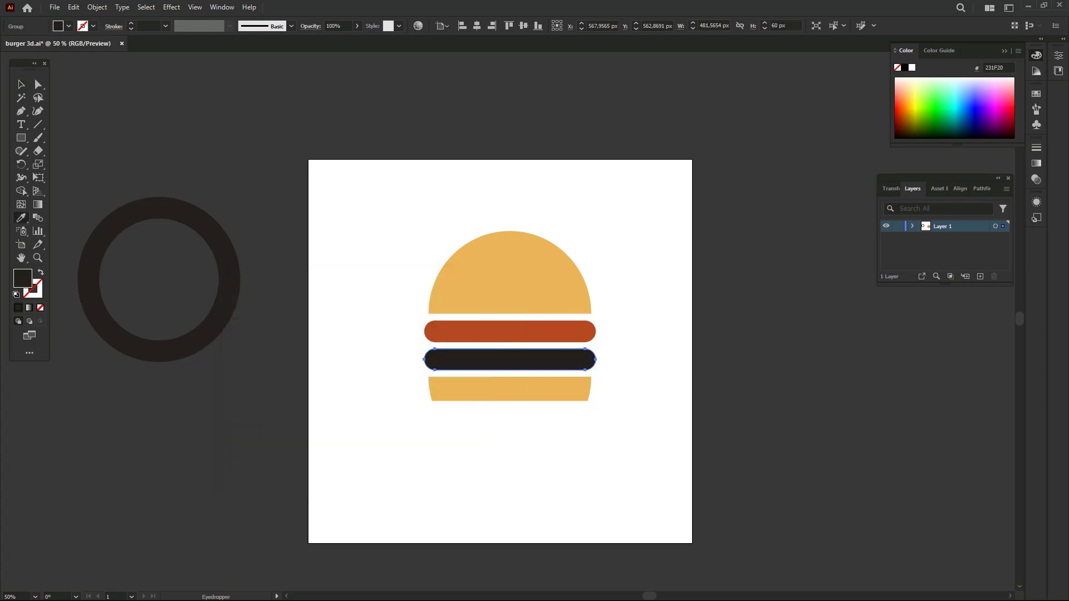
left_click(510, 332)
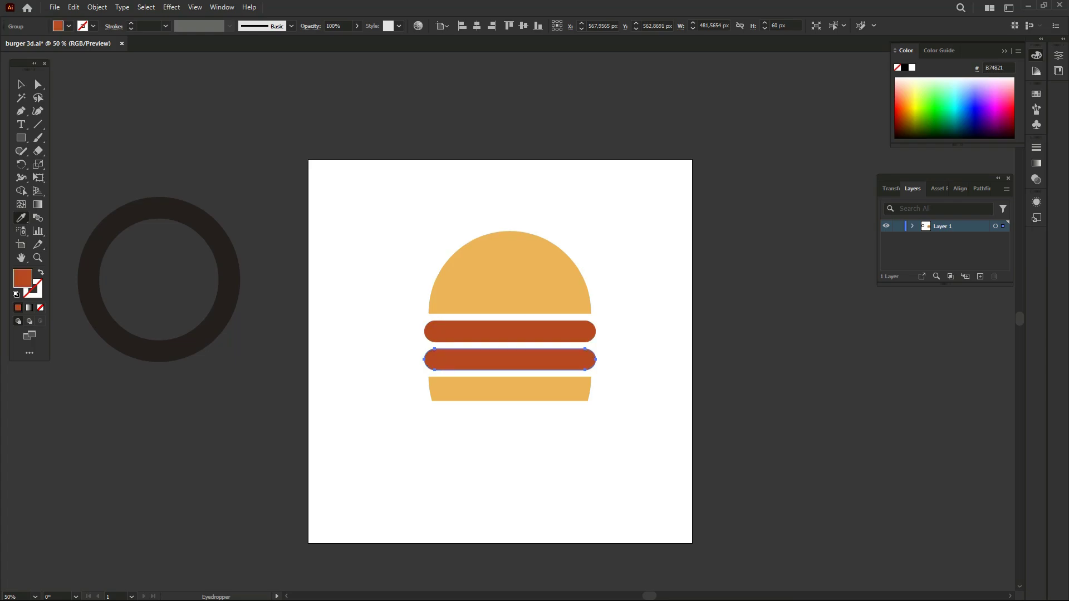
key("v")
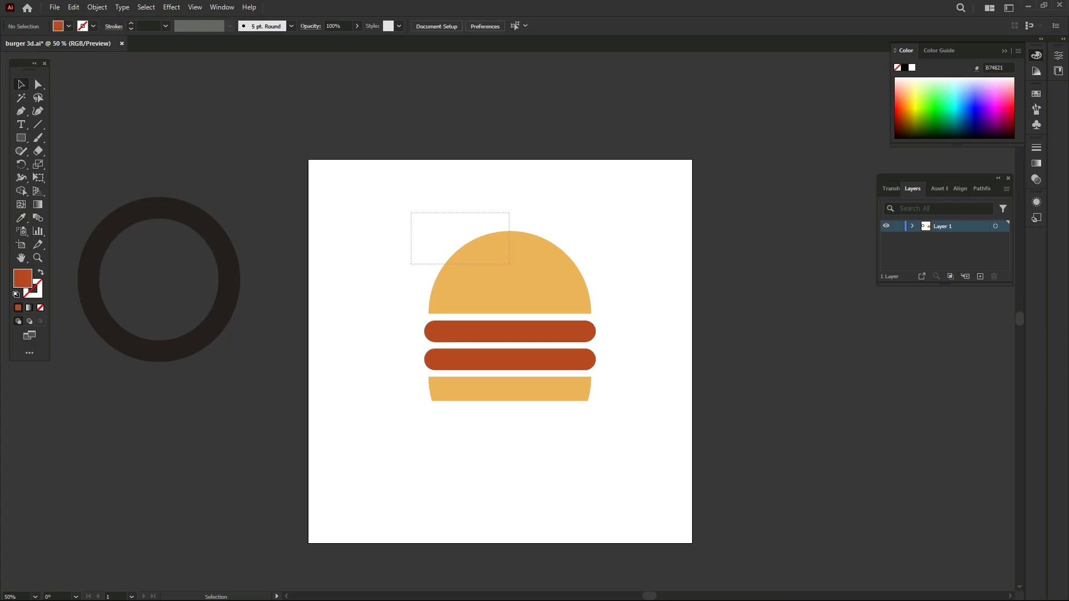
left_click_drag(411, 212, 555, 377)
left_click_drag(448, 244, 577, 444)
- Delete the spare dark ring and nudge the bottom bun and patties up to close the gaps
left_click(493, 411)
left_click(221, 328)
key("Delete")
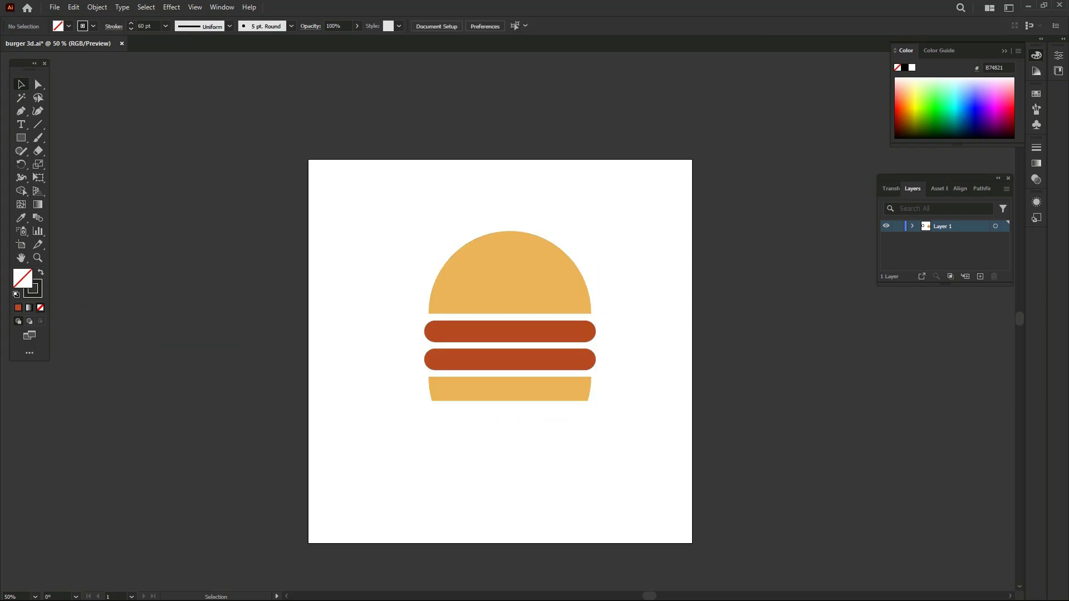
left_click(510, 389)
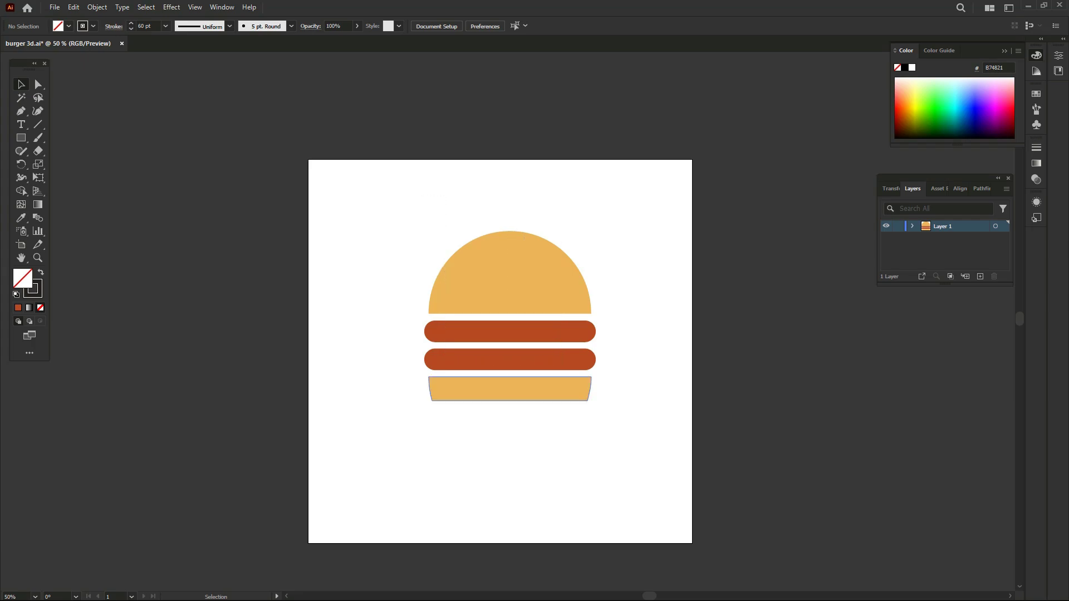
key("Up")
key("Up")
key("Up")
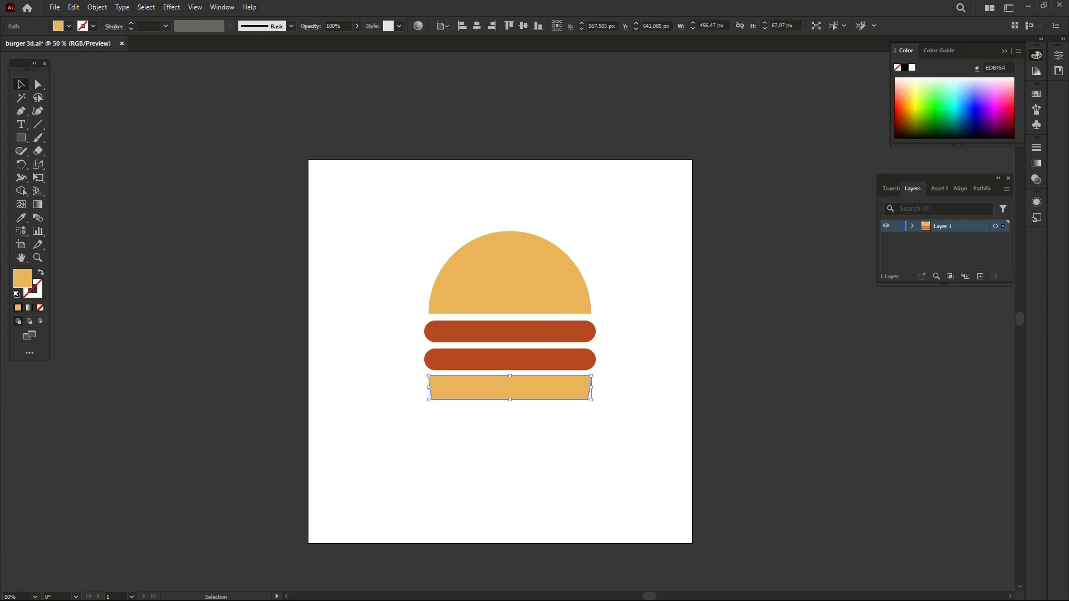
key("Up")
key("Up")
left_click_drag(368, 358, 495, 408)
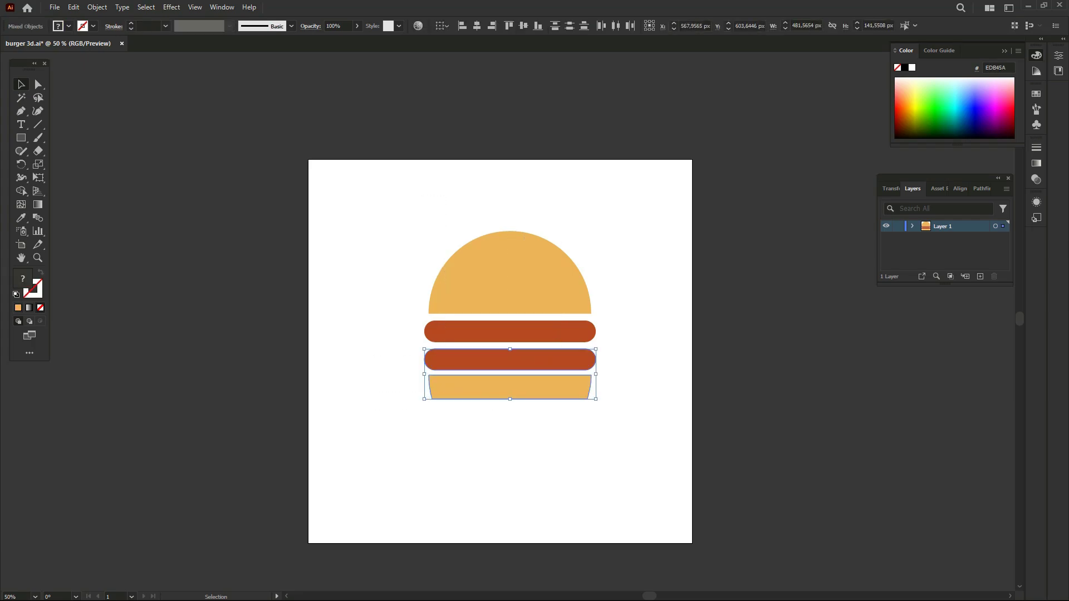
key("Up")
key("Up")
key("Up")
key("Up")
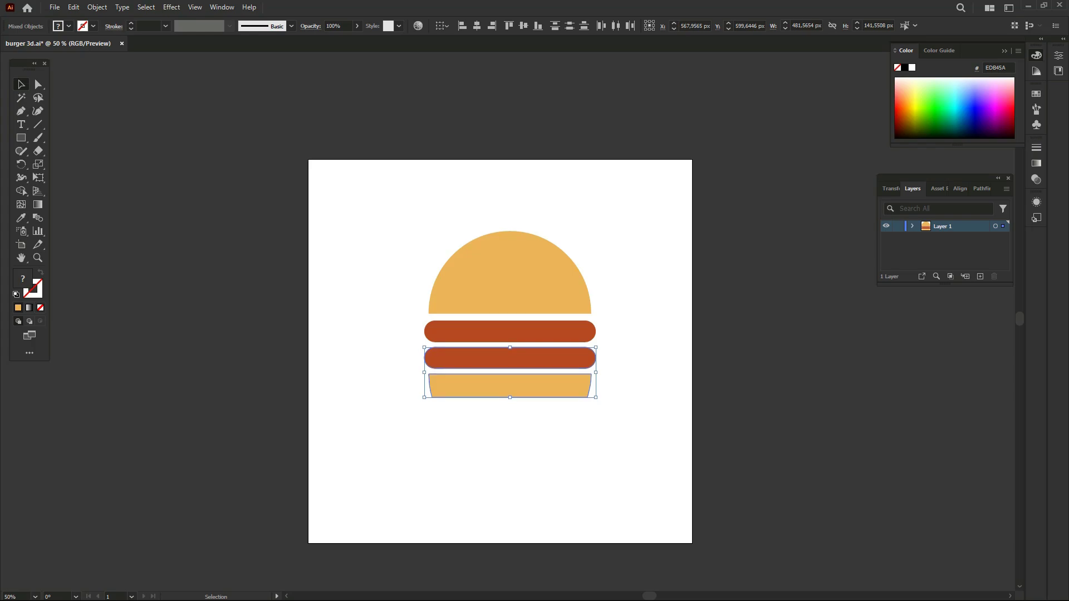
left_click_drag(390, 331, 432, 384)
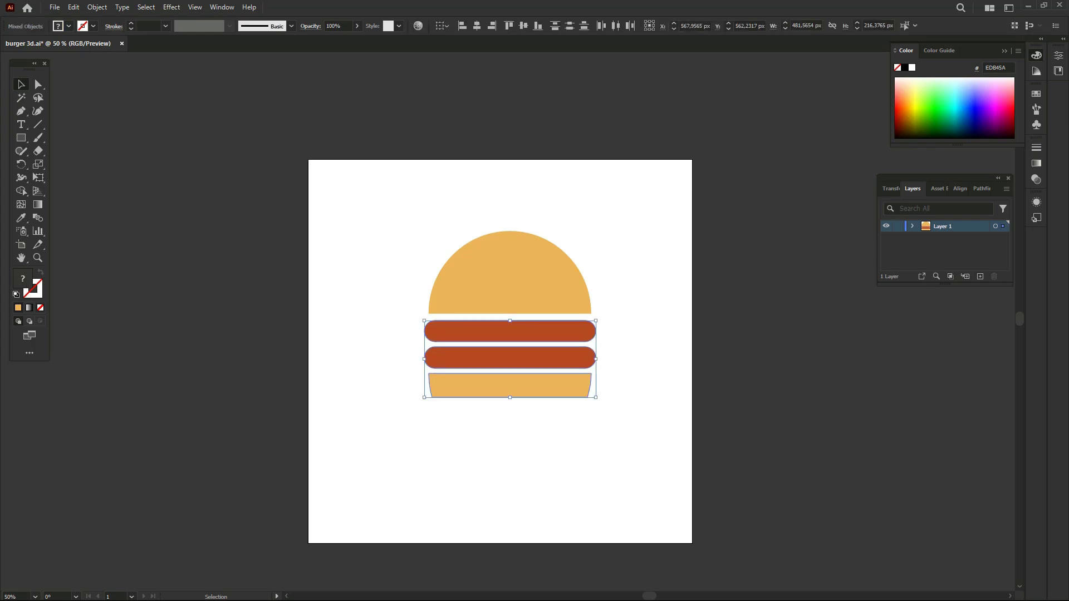
key("Up")
key("Up")
key("Up")
key("Up")
key("Up")
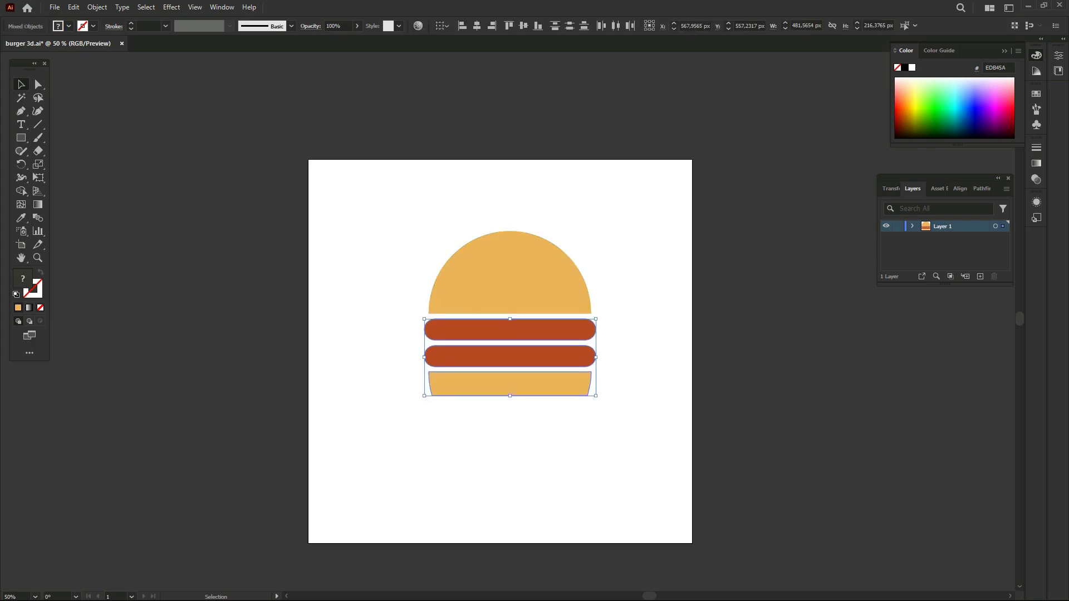
- Make the burger slightly shorter and centre it on the artboard
left_click_drag(426, 195, 640, 439)
key("ctrl+plus")
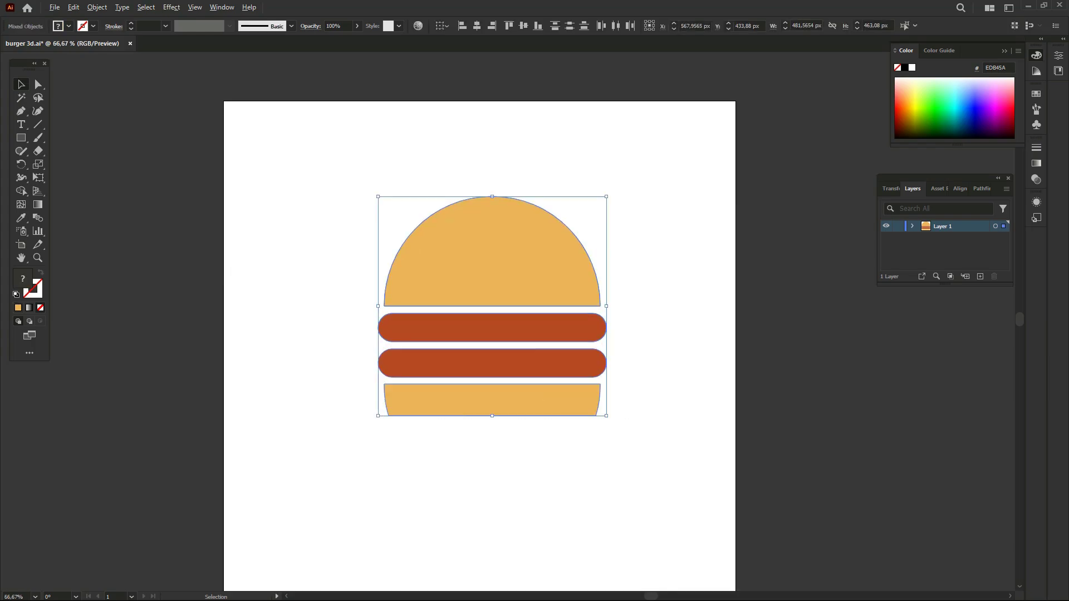
left_click_drag(493, 196, 493, 222)
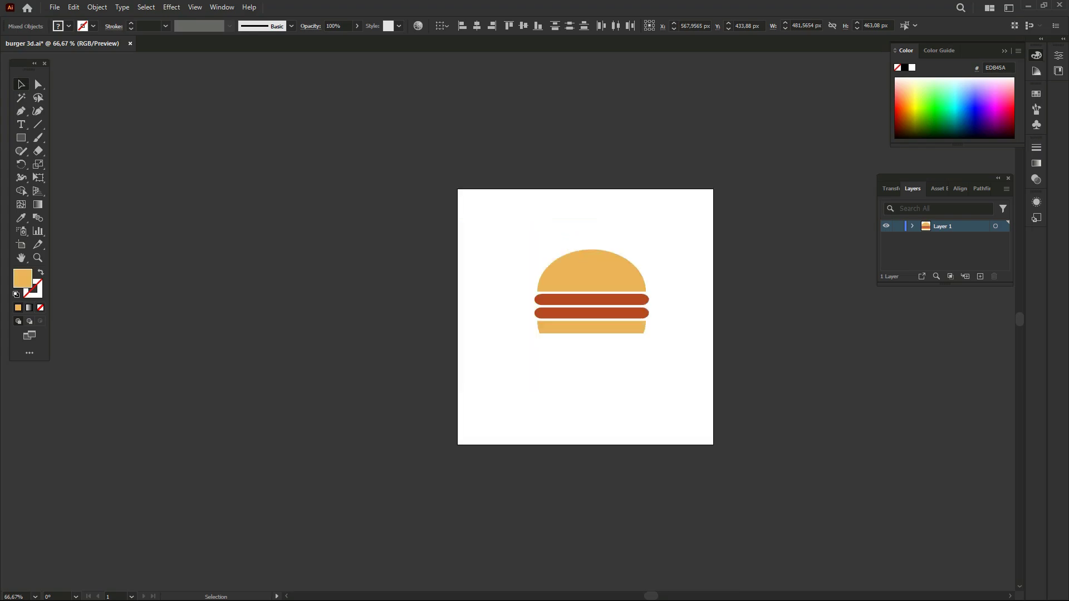
mouse_move(630, 298)
left_mouse_down()
mouse_move(627, 312)
mouse_move(592, 296)
left_mouse_up()
key("ctrl+shift+a")
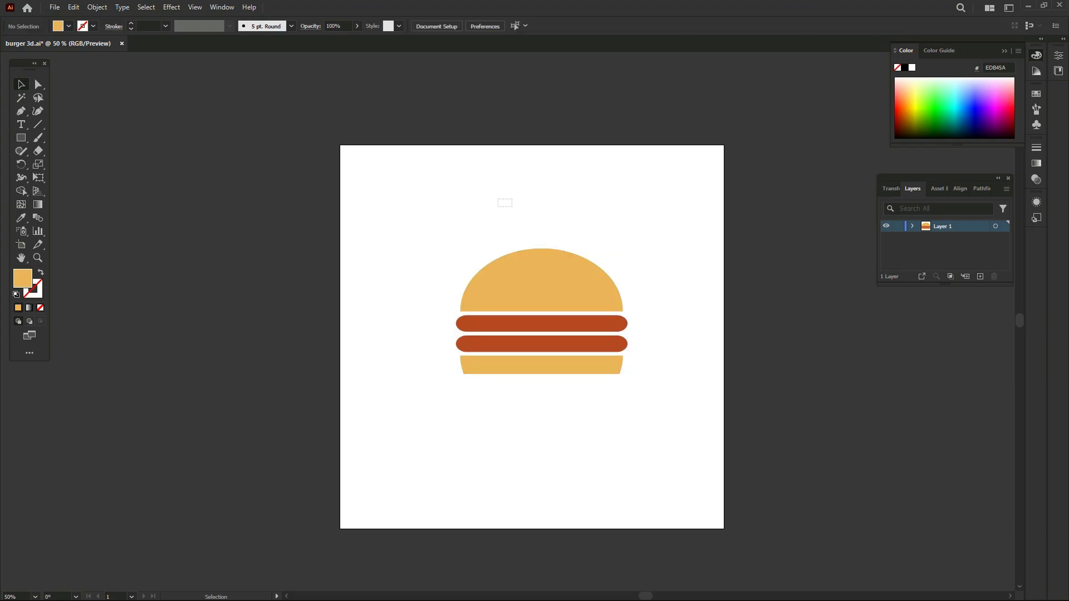
left_click_drag(498, 199, 582, 386)
left_click_drag(631, 311, 617, 326)
left_click_drag(532, 327, 531, 324)
key("ctrl+shift+a")
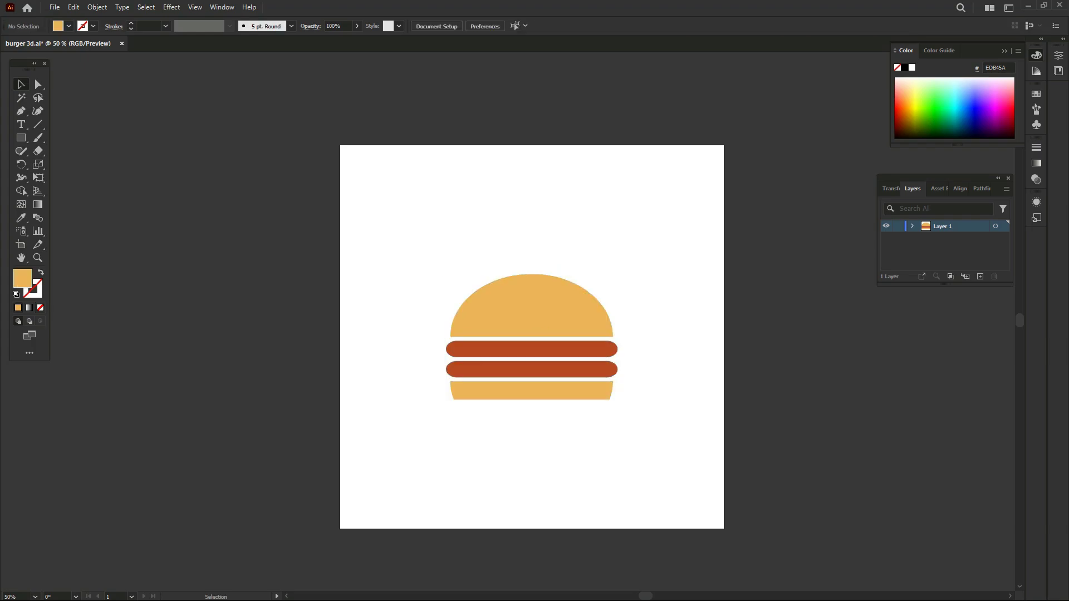
- Reselect the whole burger and browse the Effect menu commands
scroll(684, 314, "down", 2)
left_click_drag(613, 334, 446, 309)
left_click_drag(383, 228, 489, 338)
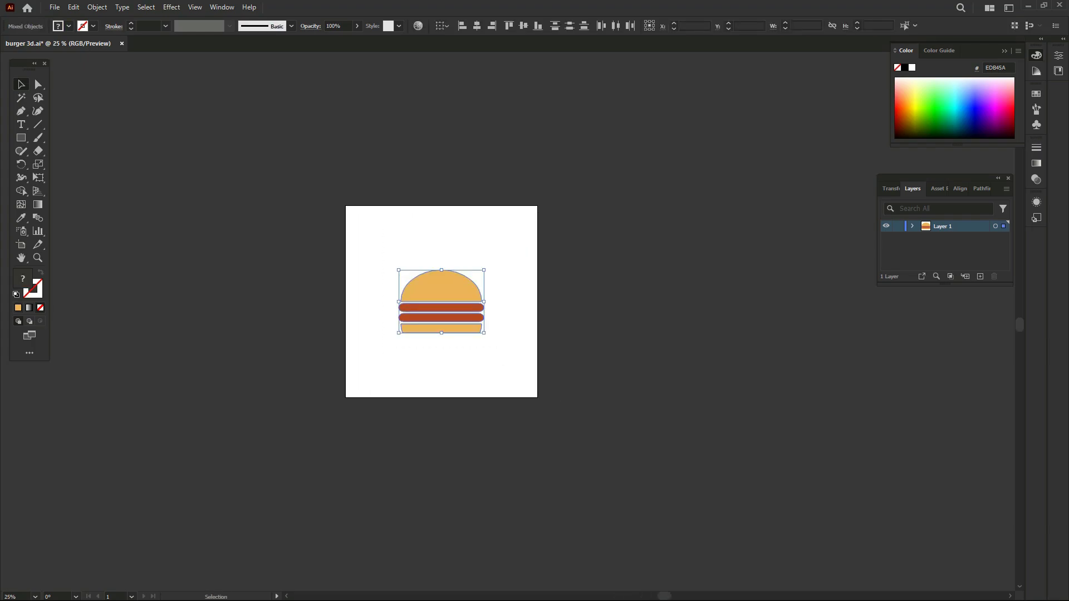
scroll(347, 252, "up", 1)
scroll(536, 350, "up", 1)
left_click(172, 8)
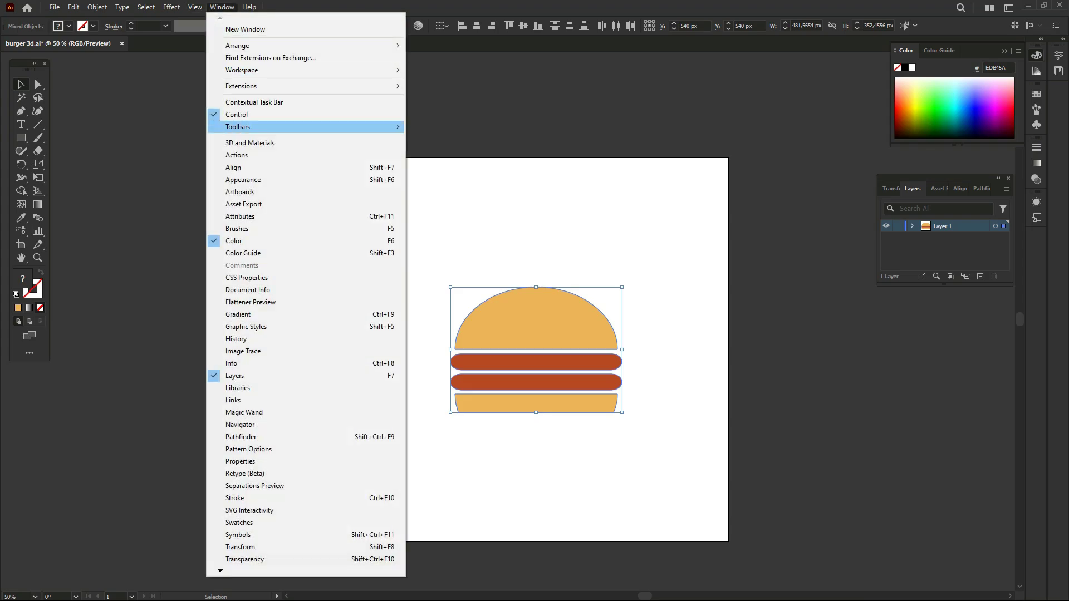
- Apply an Inflate 3D type to all four burger pieces via 3D and Materials
left_click(250, 143)
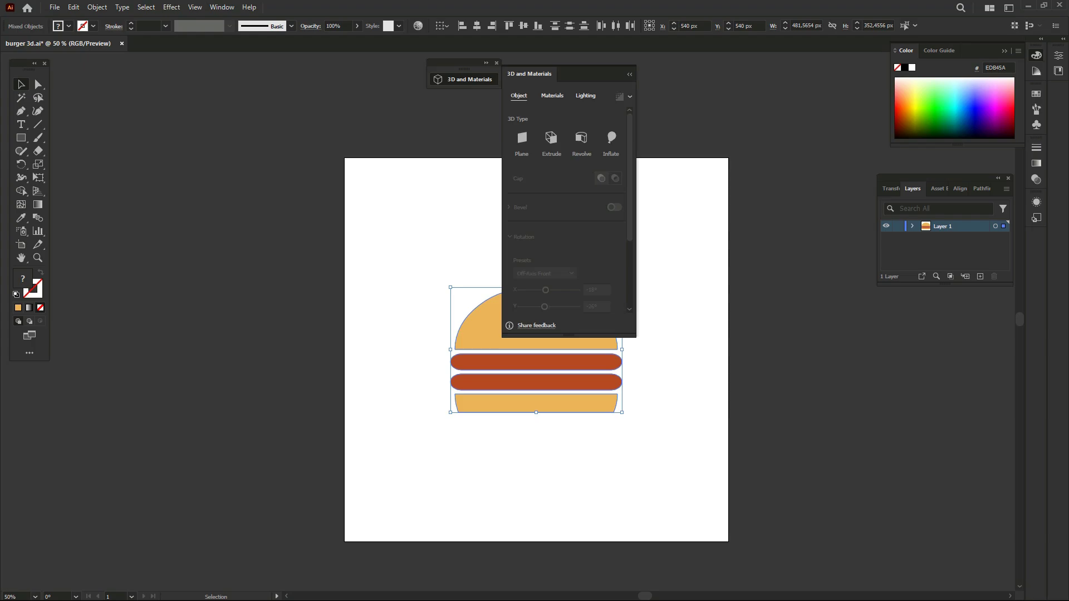
left_click_drag(529, 73, 714, 87)
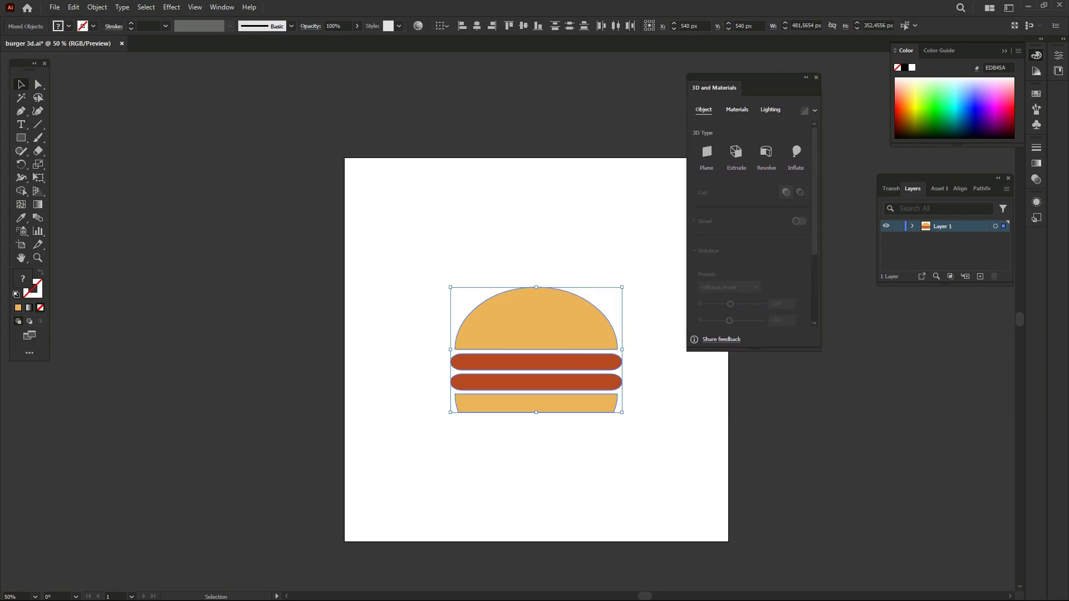
left_click(796, 152)
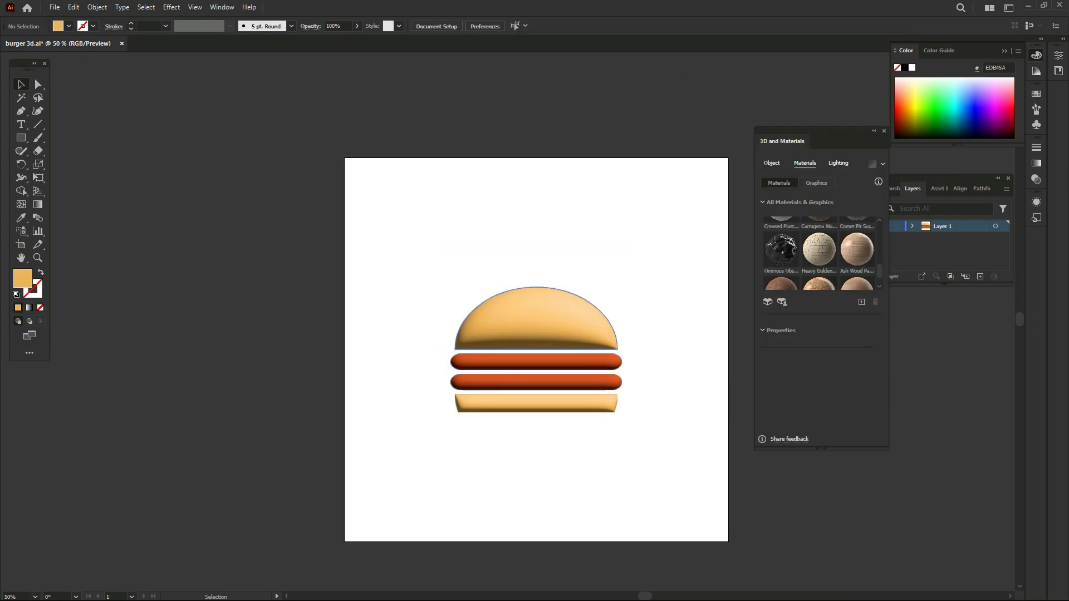
- Set the top bun's 3D roughness to 0.63 and metallic to 0.4, then deselect it
left_click(536, 315)
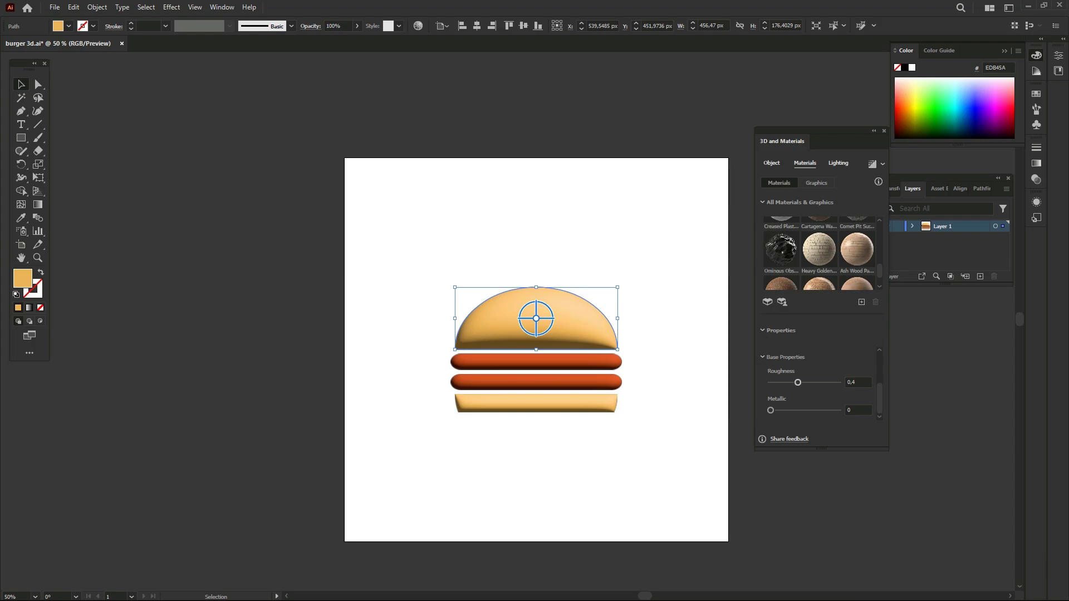
left_click(855, 382)
key("BackSpace")
type("63")
key("Tab")
type(",4")
key("Return")
key("ctrl+shift+a")
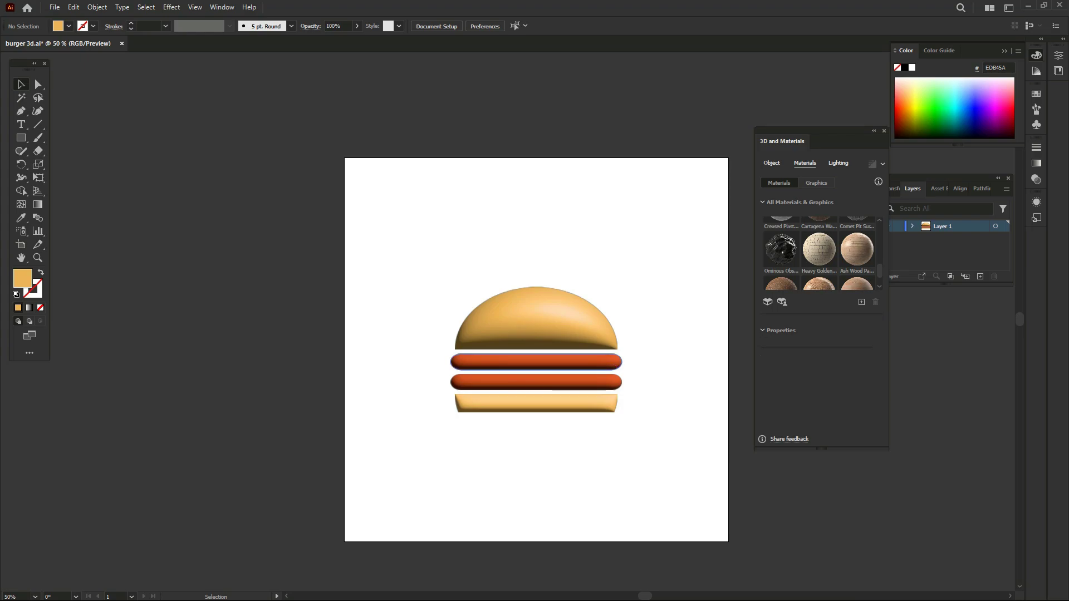
- Give the top patty roughness 0.63 and metallic 0.4, then deselect it
left_click(537, 362)
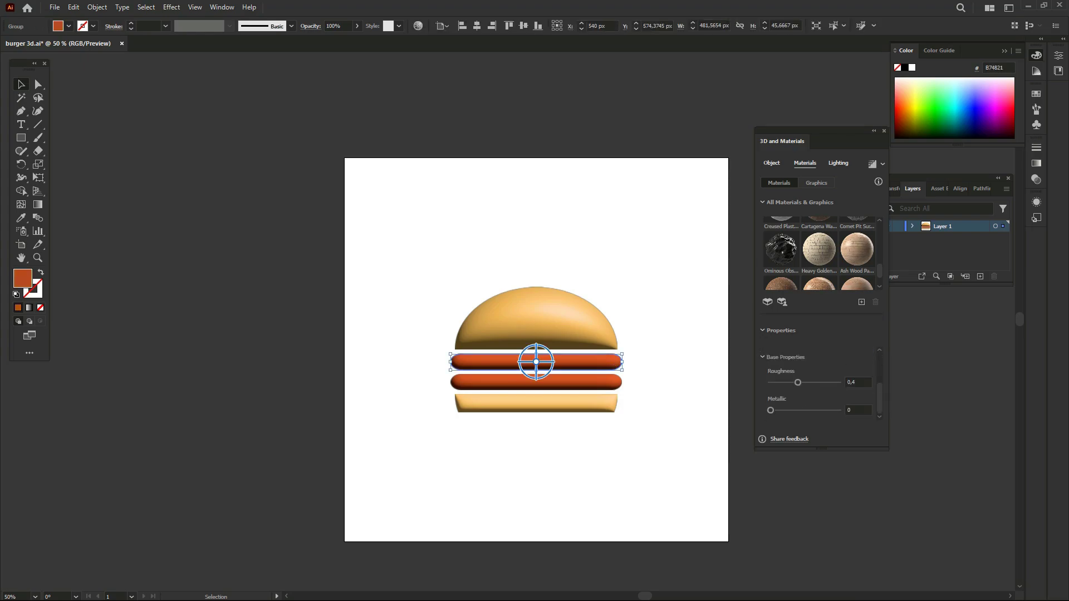
left_click(858, 383)
key("BackSpace")
type("63")
key("Tab")
type("4")
key("Return")
left_click(590, 372)
- Give the second patty roughness 0.63 and metallic 0.4
left_click(536, 382)
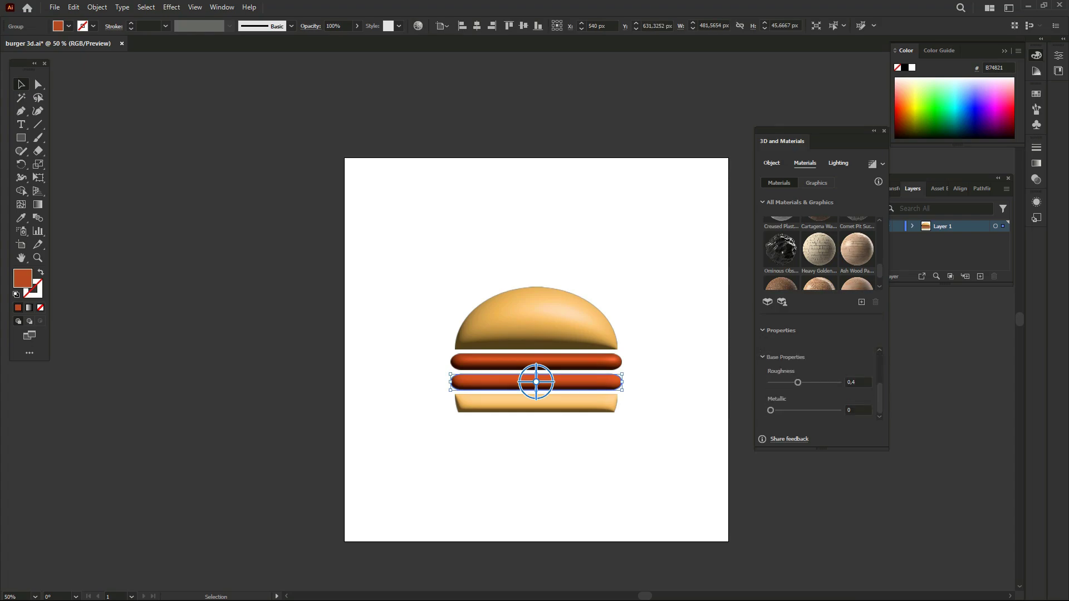
left_click(858, 382)
key("BackSpace")
type("6")
type("3")
key("Tab")
type("4")
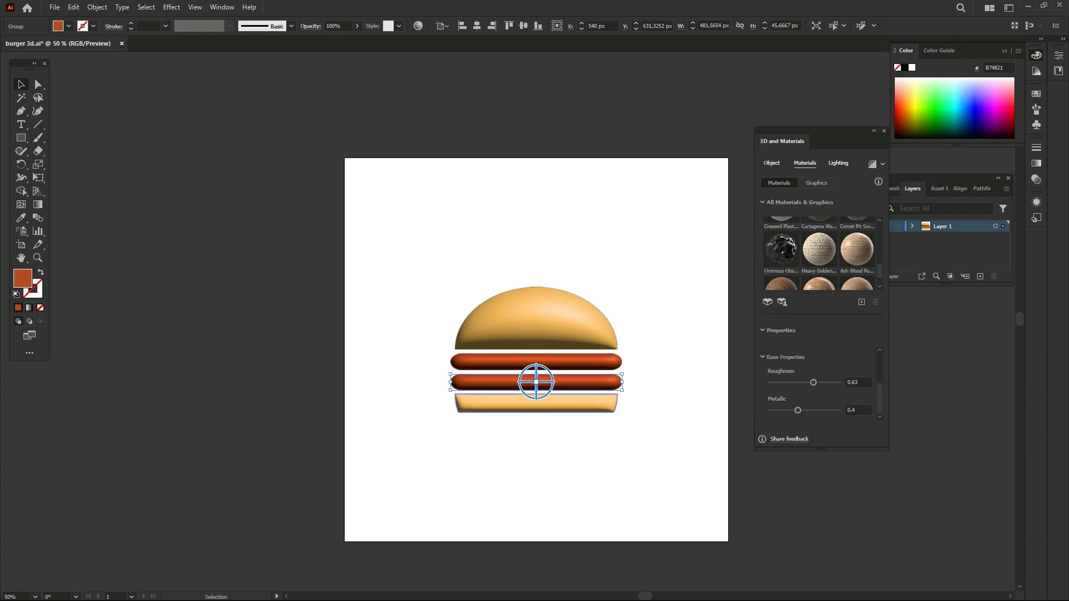
left_click(536, 402)
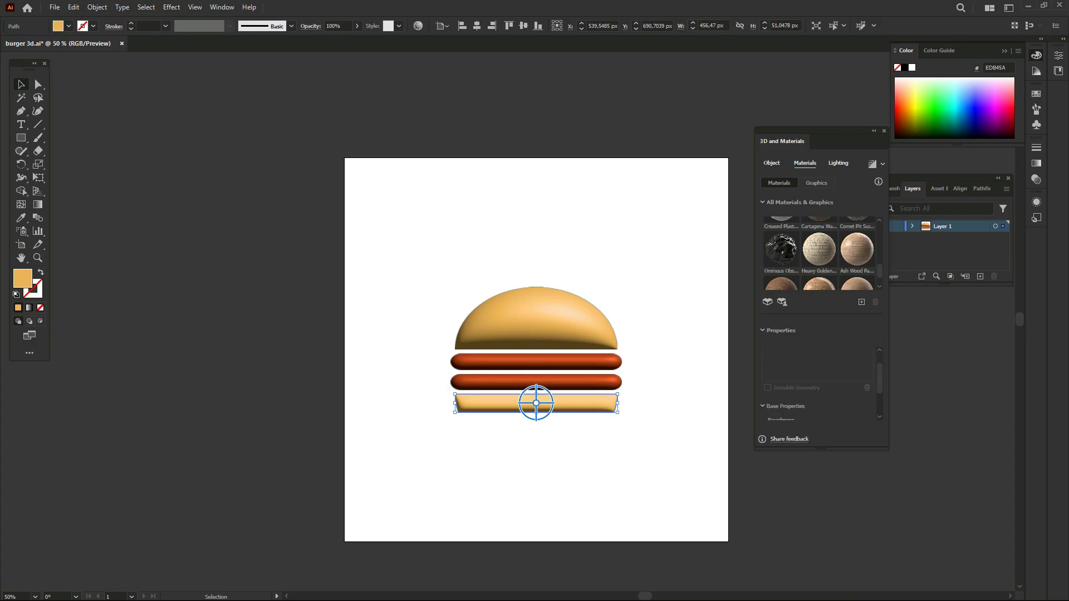
- Set the bottom bun's roughness to 0.63 and metallic to 0.4, then deselect it
left_click(856, 382)
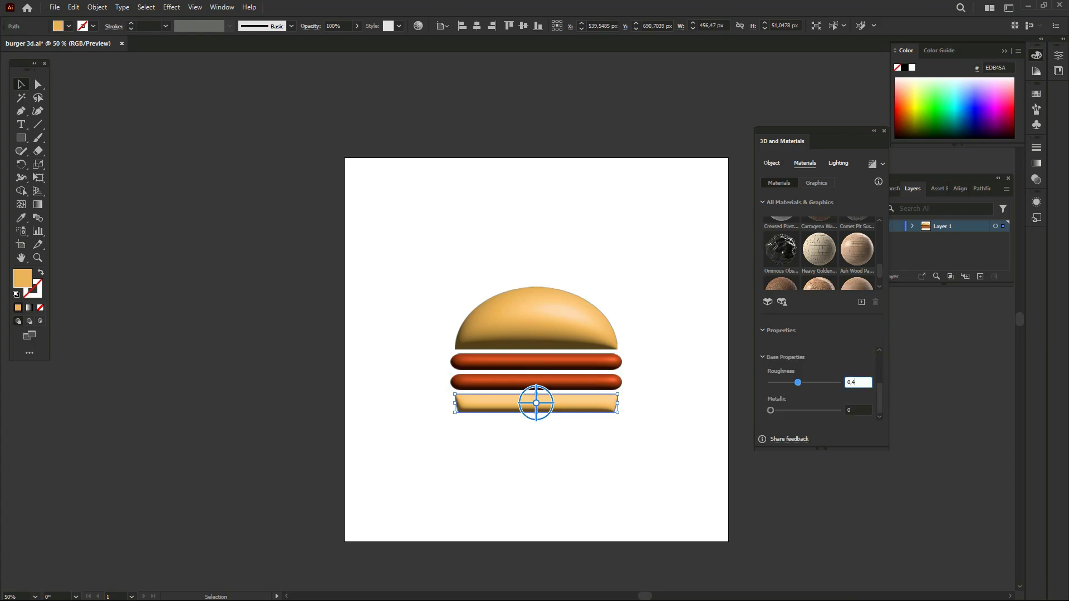
key("BackSpace")
type("63")
key("Tab")
type(",")
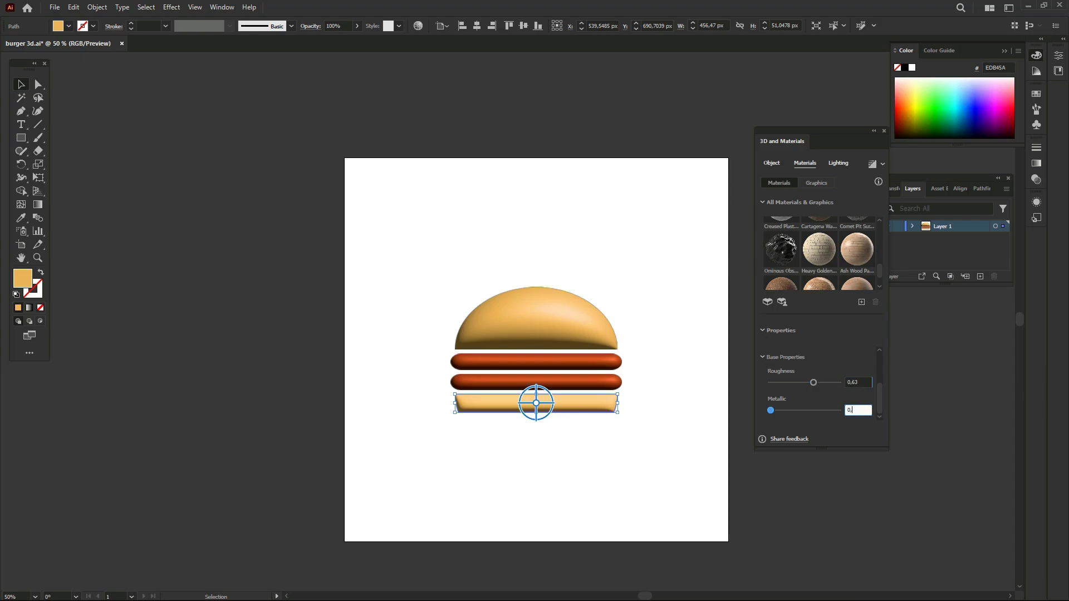
type("4")
key("Return")
key("ctrl+shift+a")
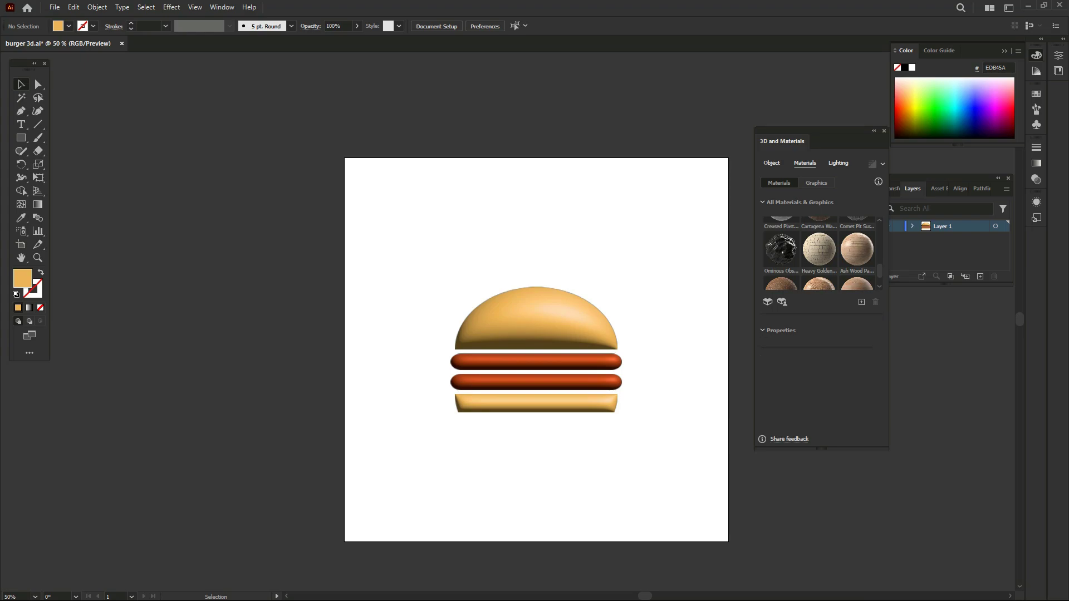
key("ctrl+plus")
key("ctrl+plus")
key("ctrl+plus")
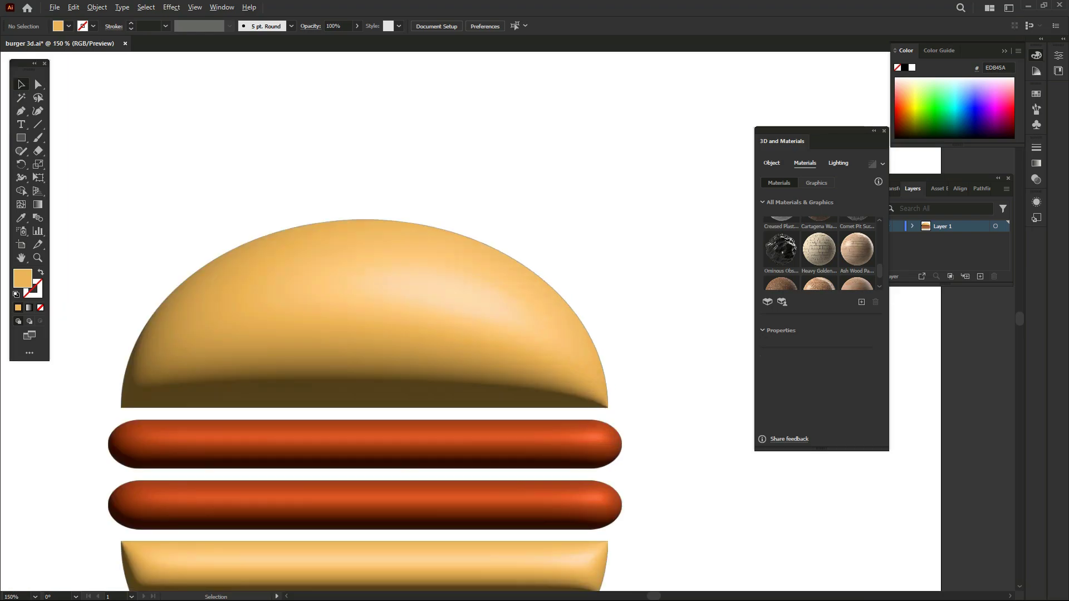
key("ctrl+minus")
key("ctrl+minus")
key("ctrl+minus")
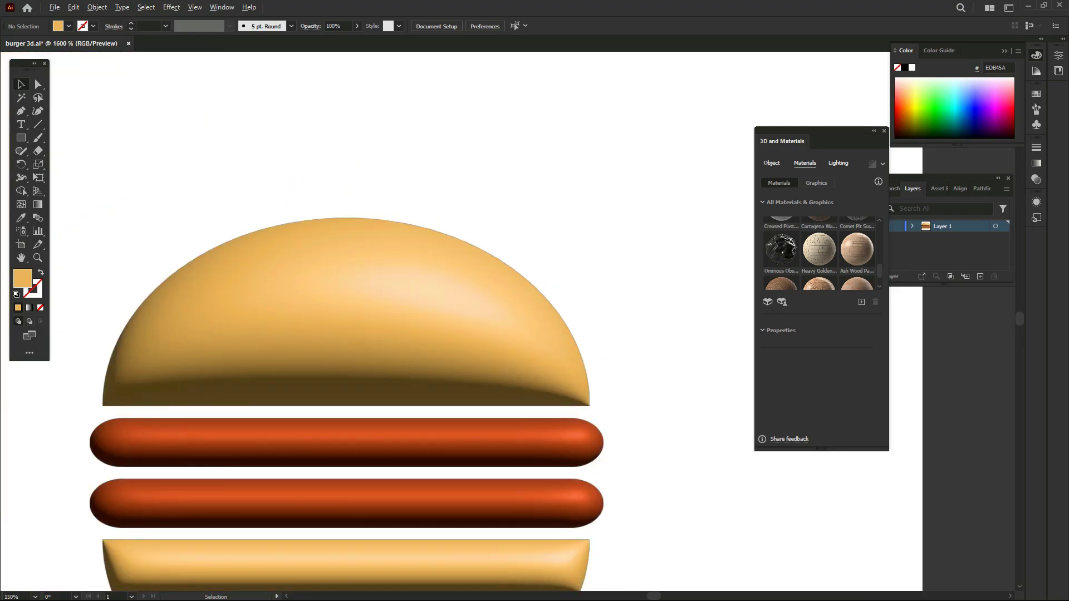
key("ctrl+minus")
key("ctrl+plus")
key("ctrl+plus")
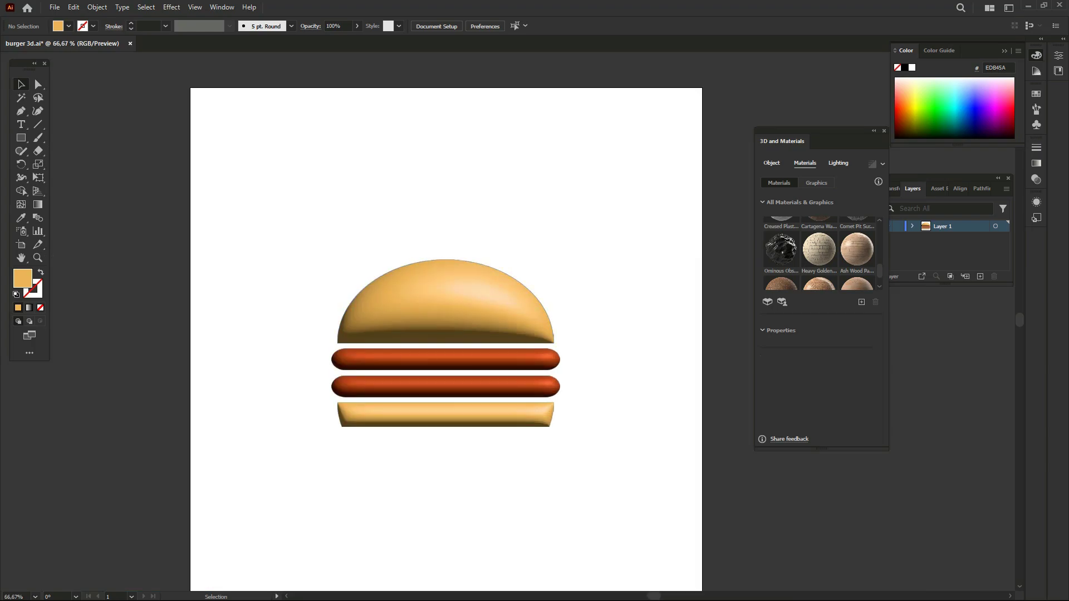
left_click(446, 304)
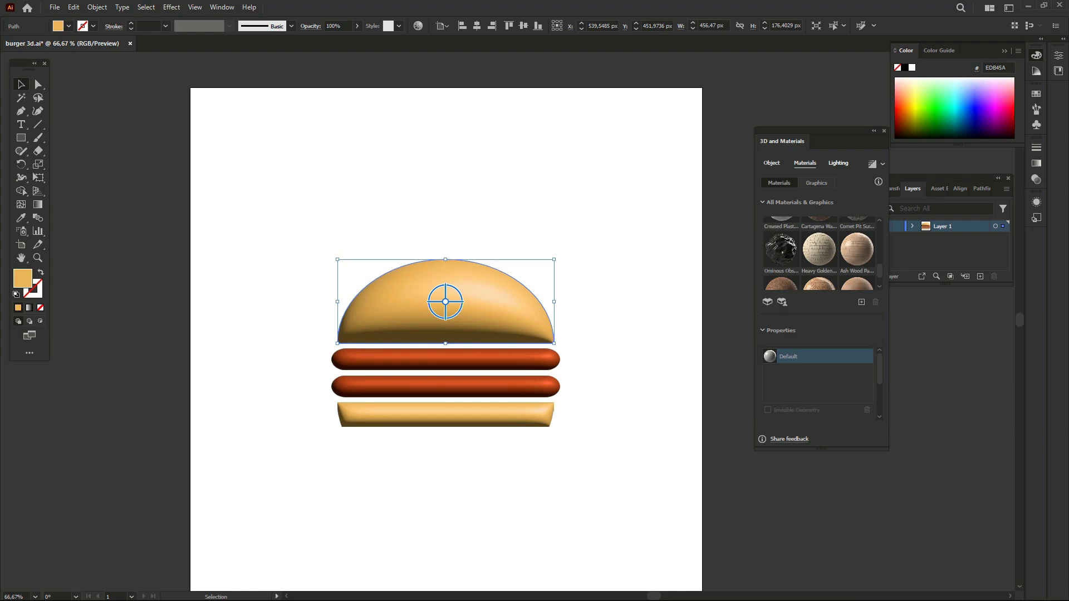
- Try the Diffuse lighting preset on the top bun from the Lighting settings
left_click(838, 162)
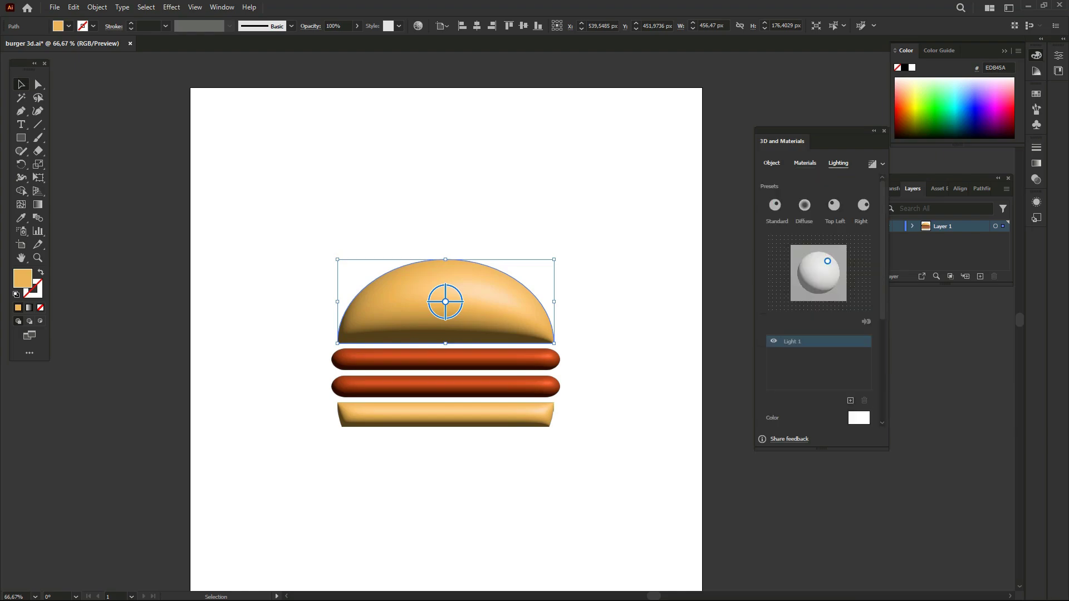
scroll(819, 301, "down", 5)
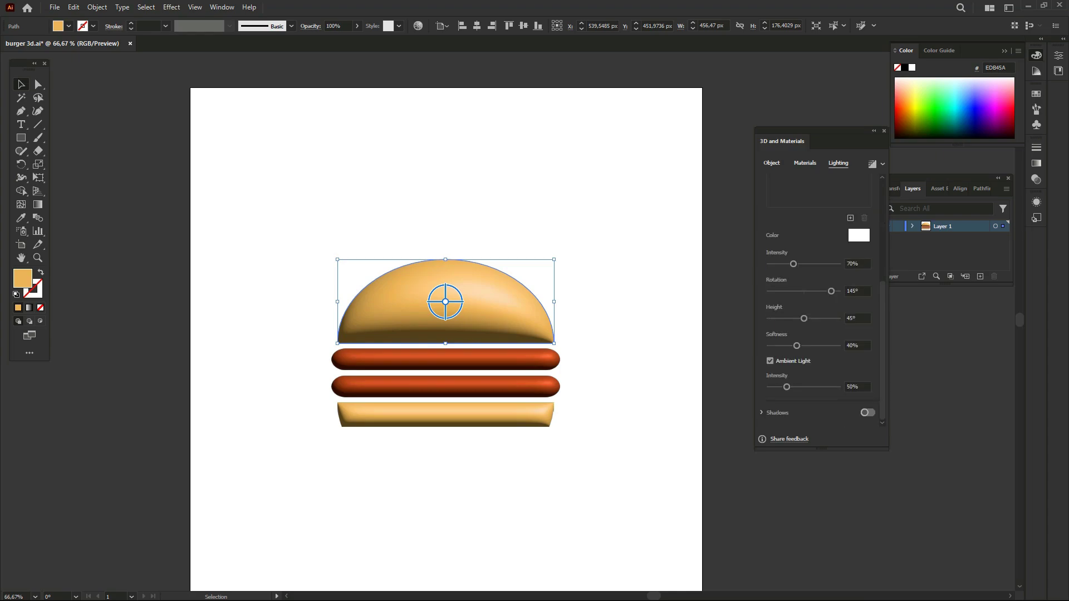
scroll(819, 301, "up", 3)
scroll(819, 301, "up", 2)
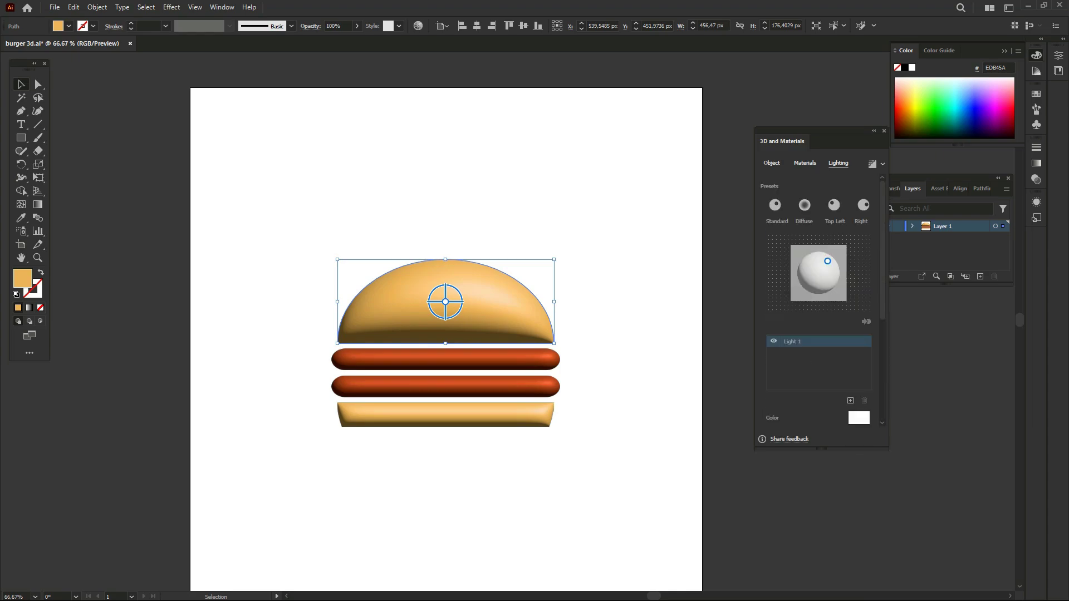
left_click(804, 205)
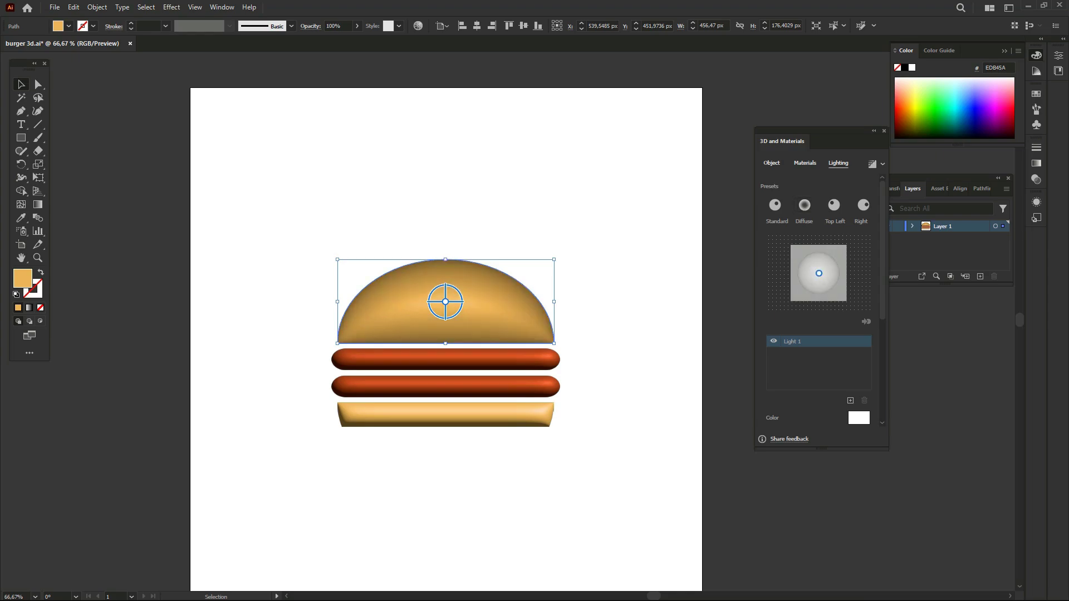
key("ctrl+shift+a")
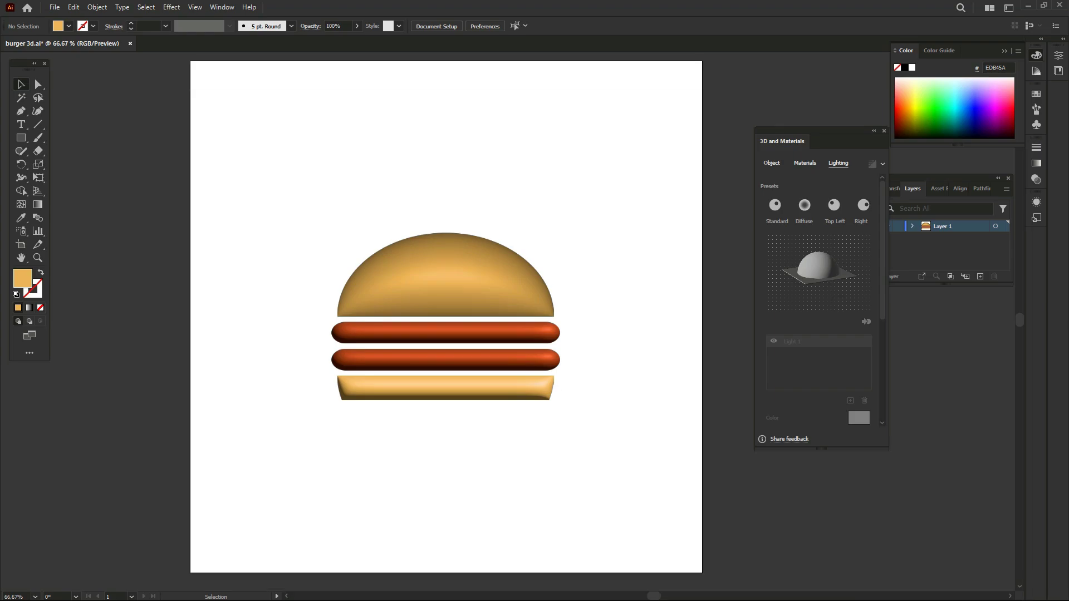
- Reselect the top bun and revert the Diffuse lighting change
scroll(641, 362, "down", 4)
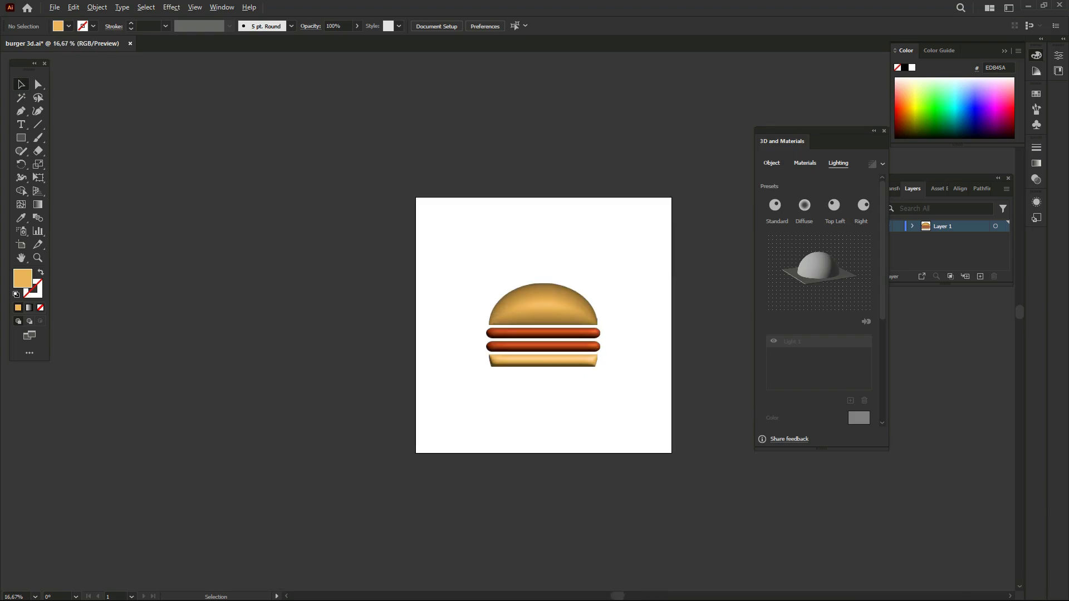
scroll(640, 389, "up", 3)
left_click(494, 268)
key("ctrl+shift+a")
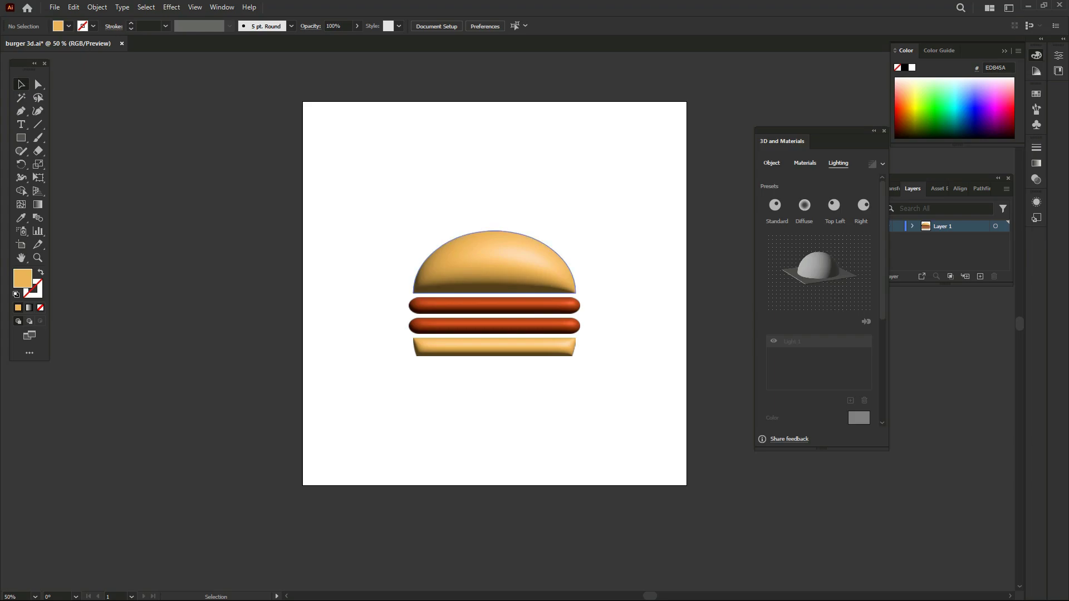
- Nudge the top bun slightly down, then select it together with the top patty
left_click(494, 265)
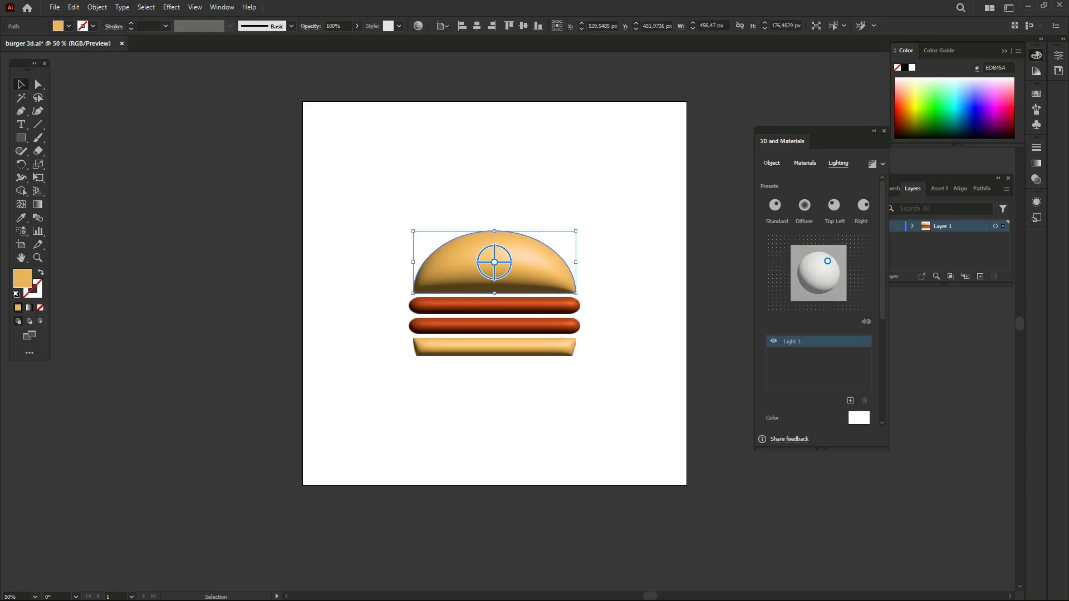
key("shift+Down")
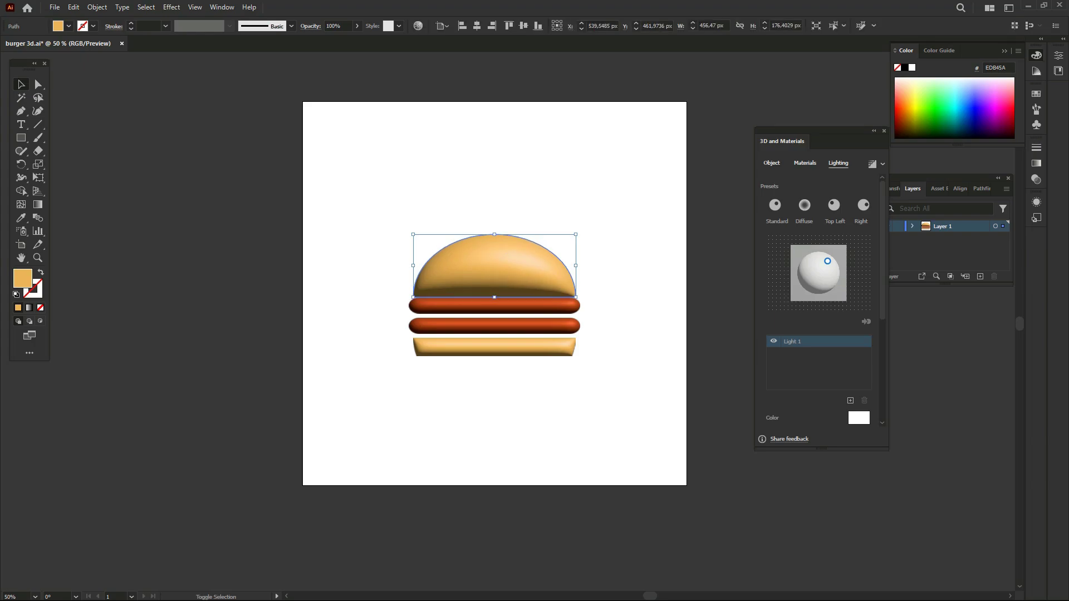
key("ctrl+shift+a")
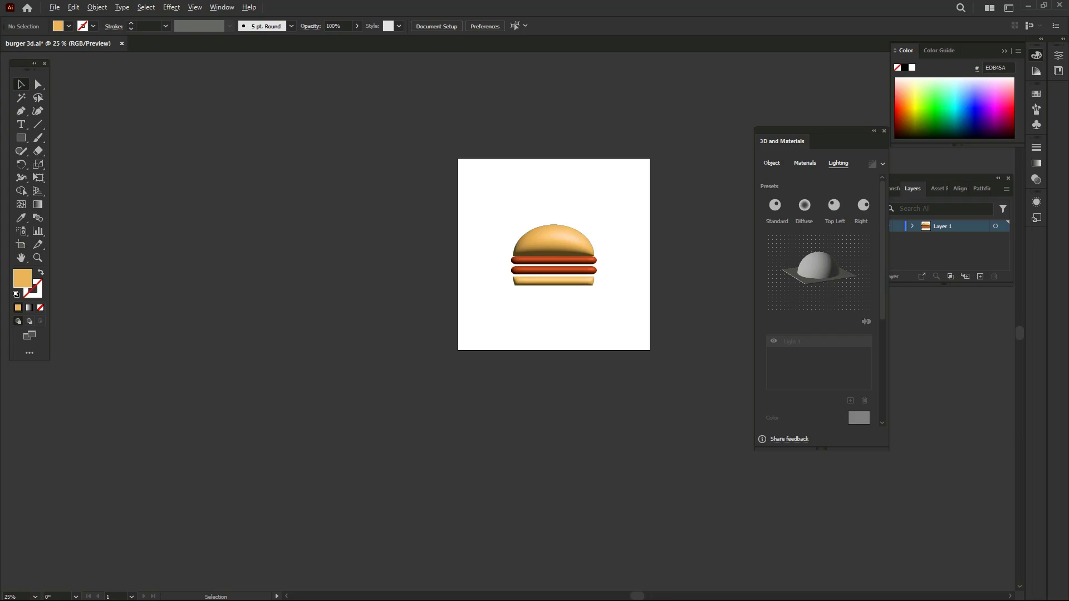
scroll(491, 277, "up", 5)
left_click(491, 277)
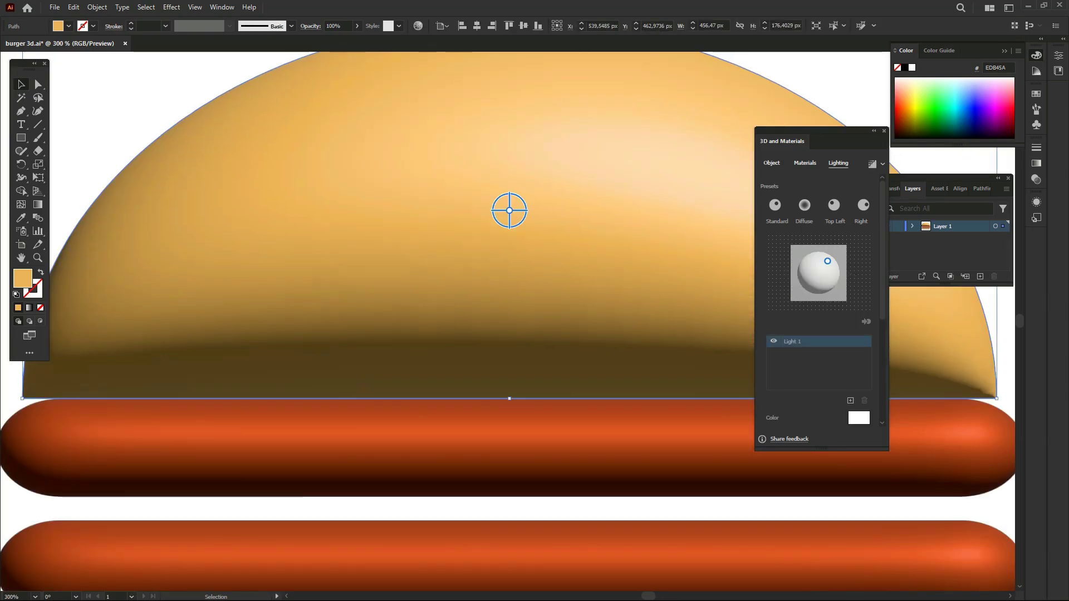
left_click(502, 445, "shift")
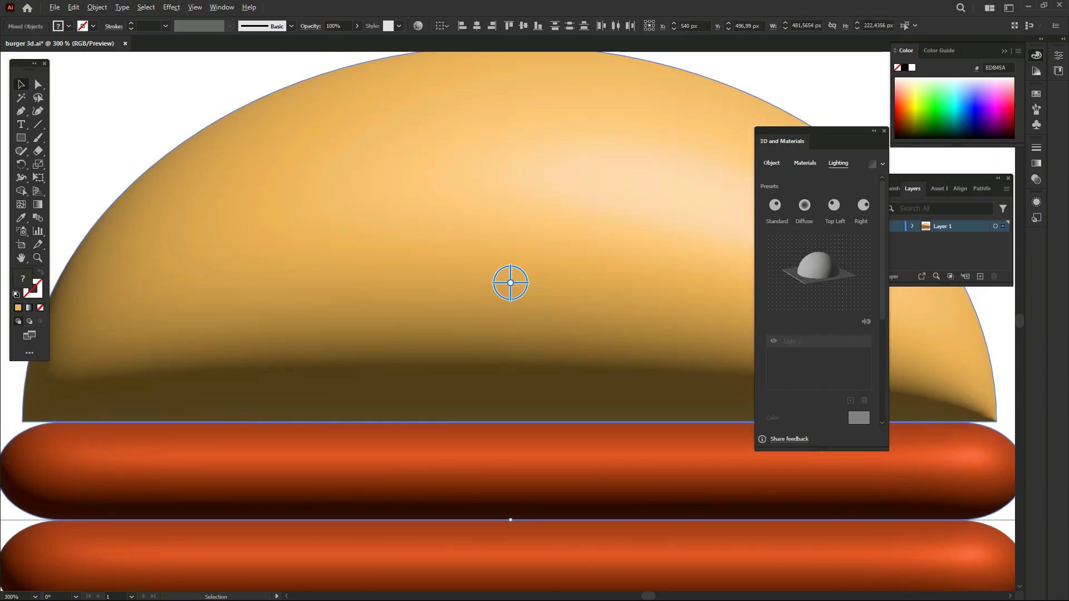
- Check the bottom bun up close, then marquee-select all burger parts for the context menu
key("ctrl+minus")
key("ctrl+minus")
key("ctrl+minus")
key("ctrl+shift+a")
key("ctrl+minus")
key("ctrl+minus")
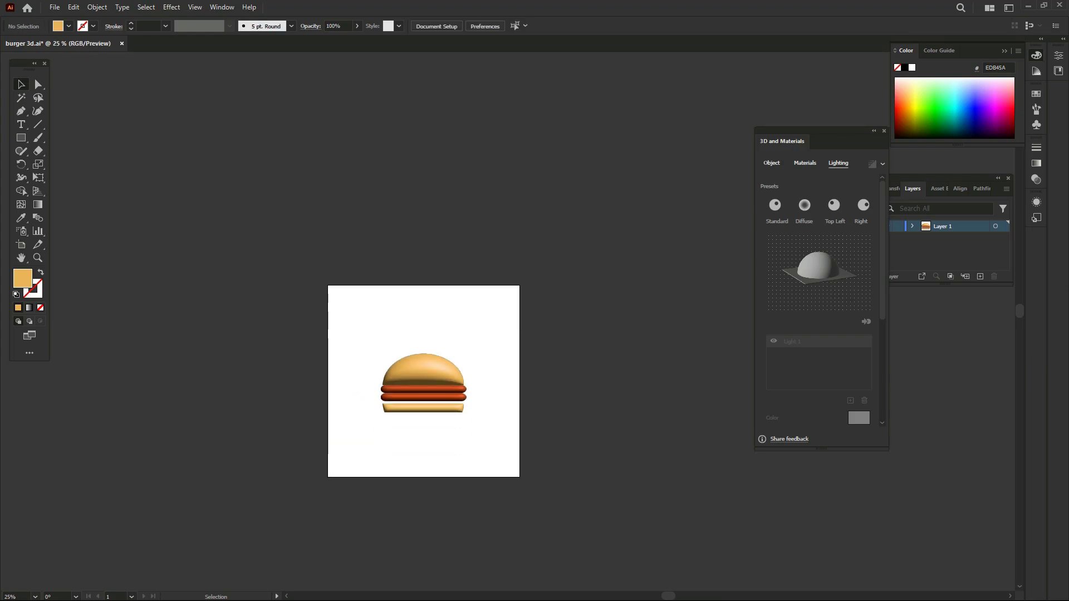
key("ctrl+plus")
key("ctrl+plus")
key("ctrl+plus")
left_click(434, 376)
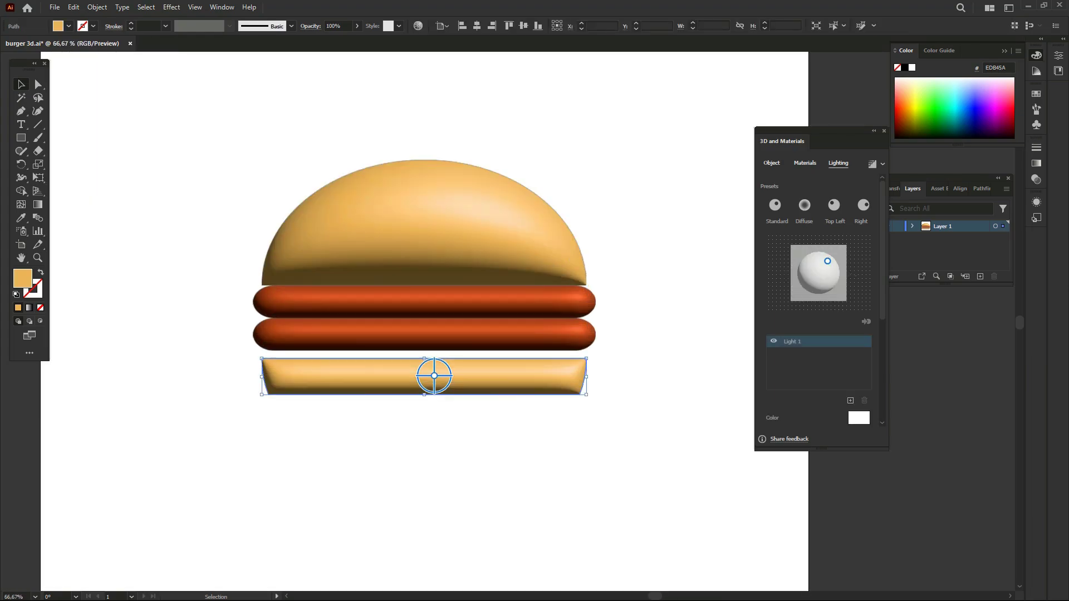
key("ctrl+plus")
key("ctrl+plus")
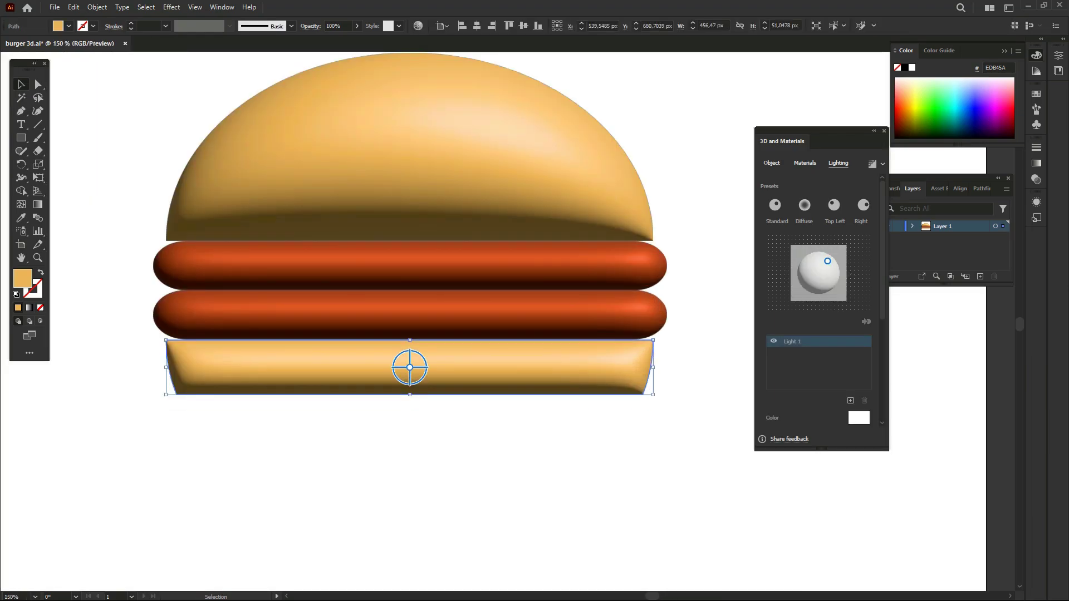
key("ctrl+shift+a")
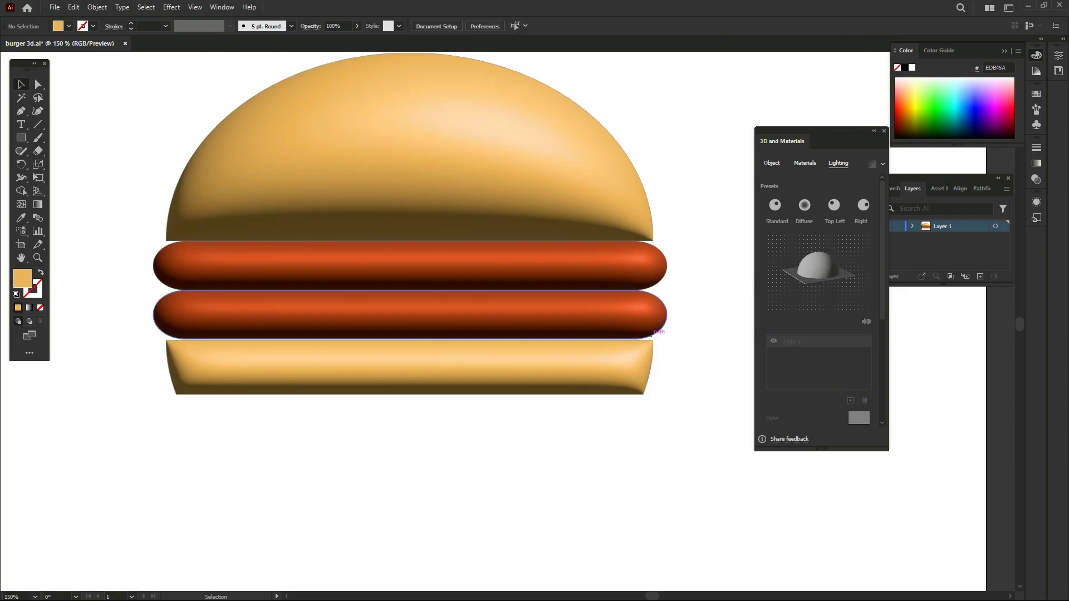
key("ctrl+plus")
key("ctrl+plus")
key("ctrl+plus")
key("ctrl+z")
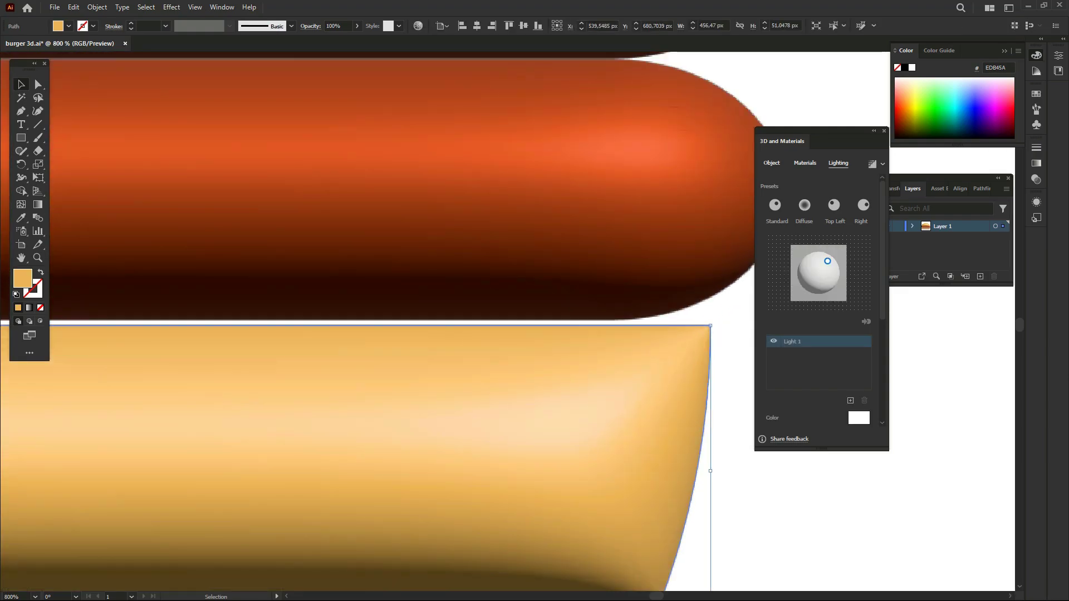
key("ctrl+plus")
key("ctrl+plus")
key("ctrl+minus")
key("ctrl+minus")
key("ctrl+minus")
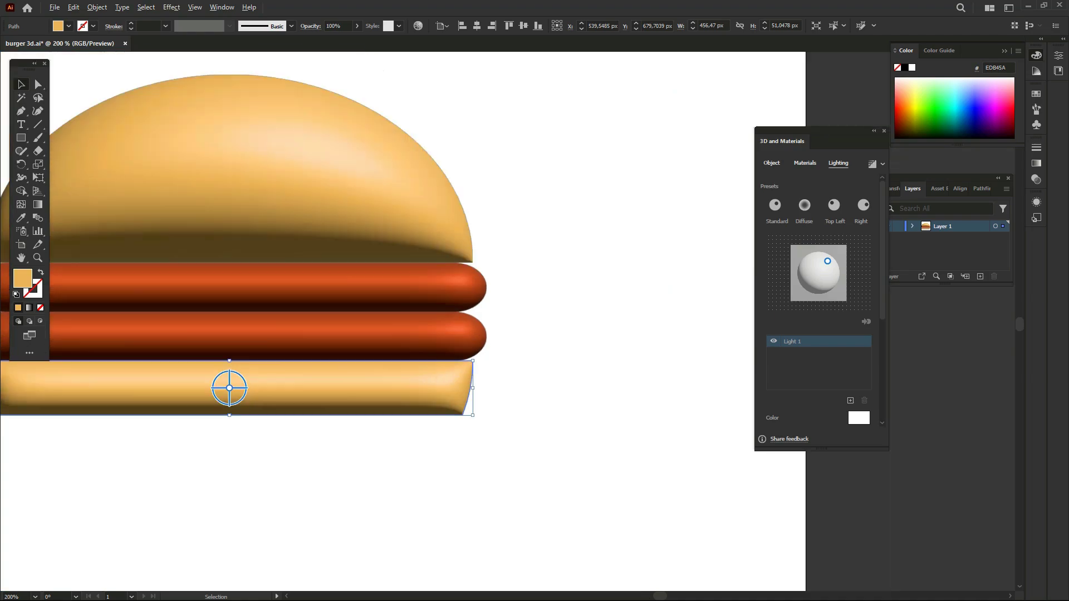
key("ctrl+minus")
key("ctrl+minus")
key("ctrl+minus")
key("ctrl+shift+a")
key("ctrl+minus")
key("ctrl+minus")
key("ctrl+minus")
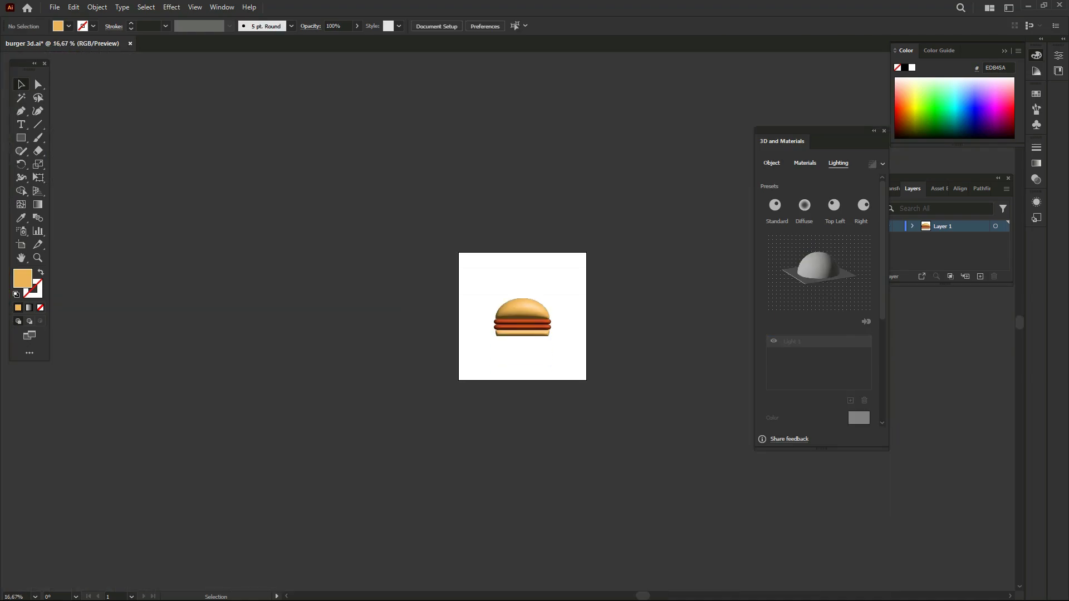
key("ctrl+plus")
key("ctrl+plus")
key("ctrl+plus")
mouse_move(305, 209)
left_mouse_down()
mouse_move(530, 358)
mouse_move(536, 379)
left_mouse_up()
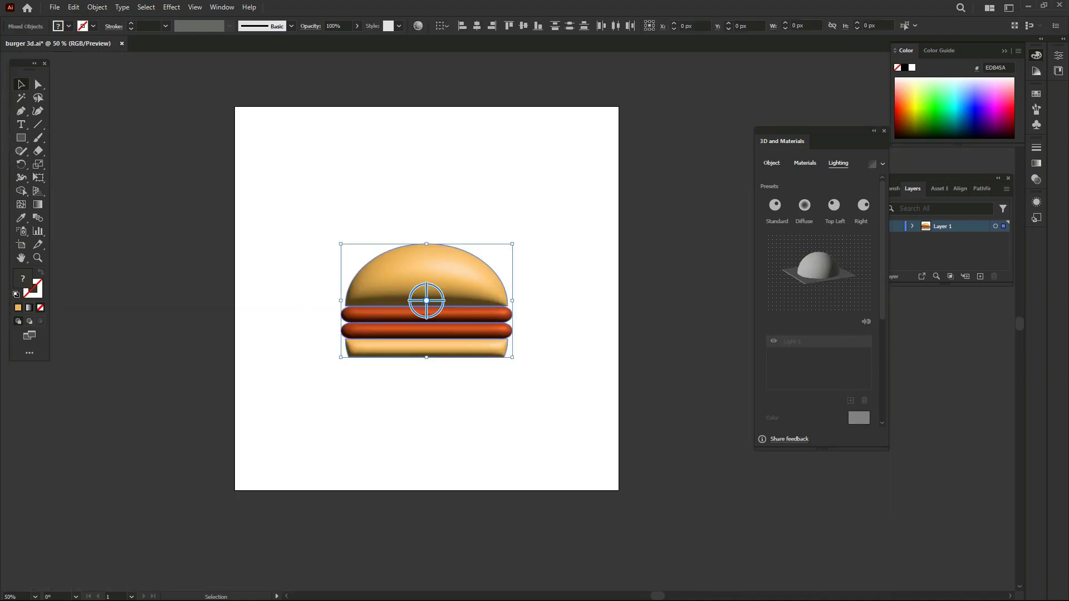
right_click(427, 301)
- Group the burger parts, try a 120% scale, and undo it
left_click(488, 430)
key("ctrl+shift+a")
mouse_move(504, 483)
left_click(471, 290)
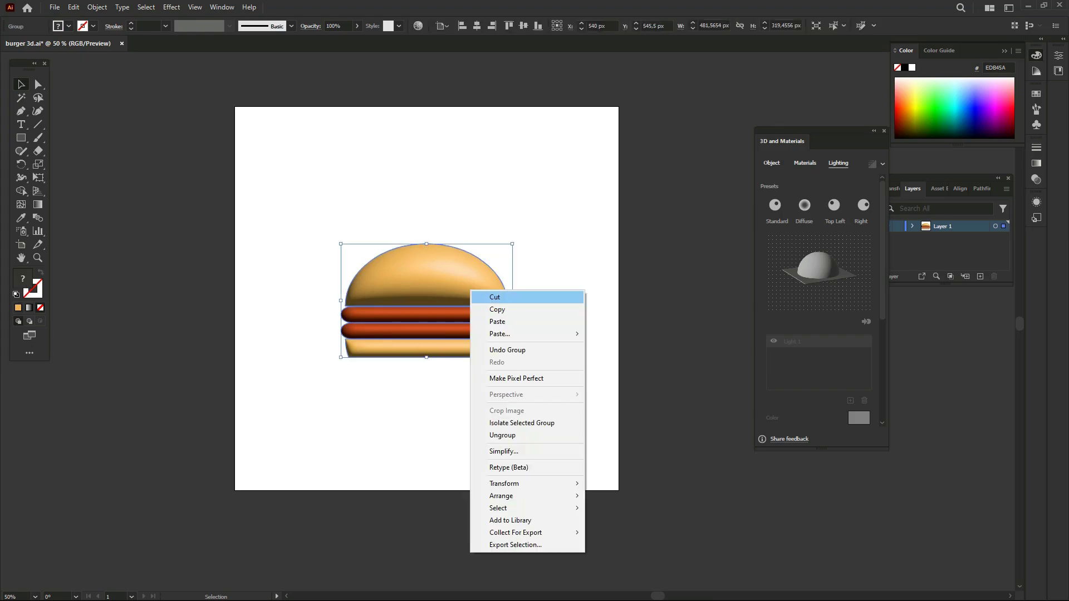
right_click(470, 290)
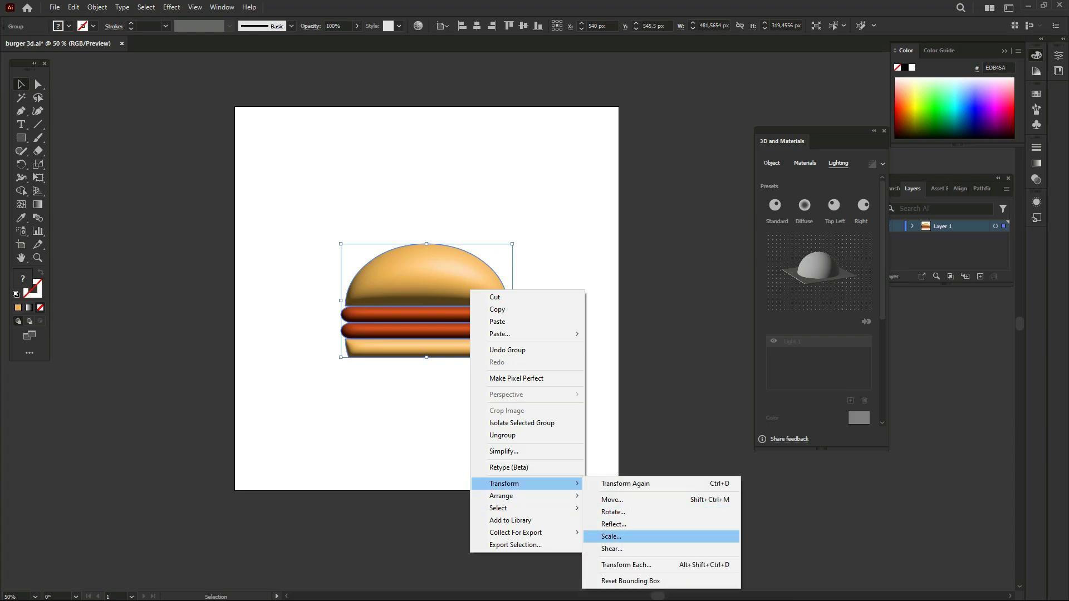
left_click(612, 536)
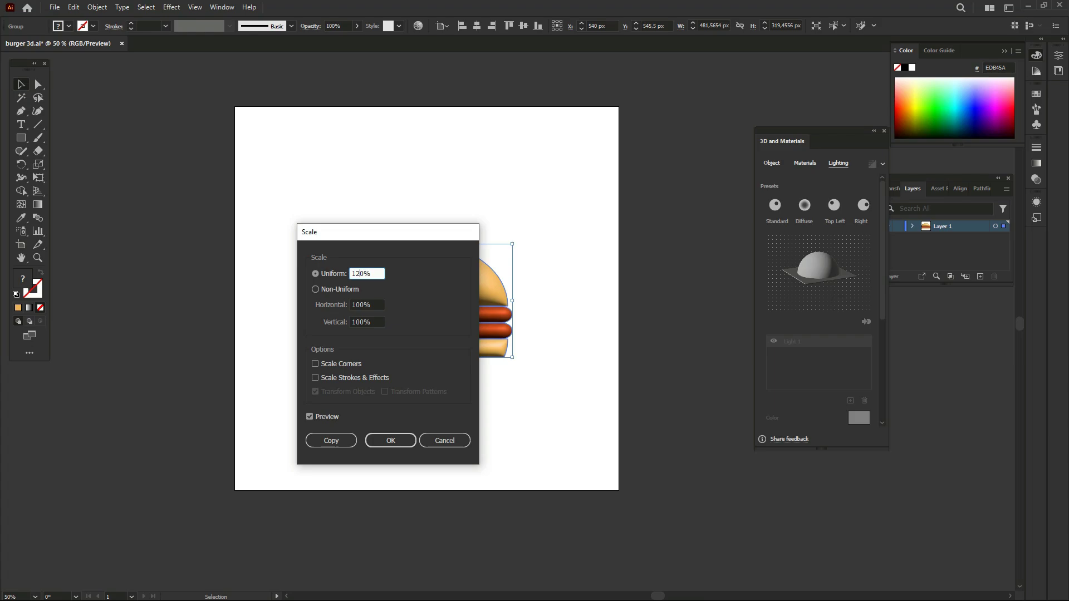
key("Return")
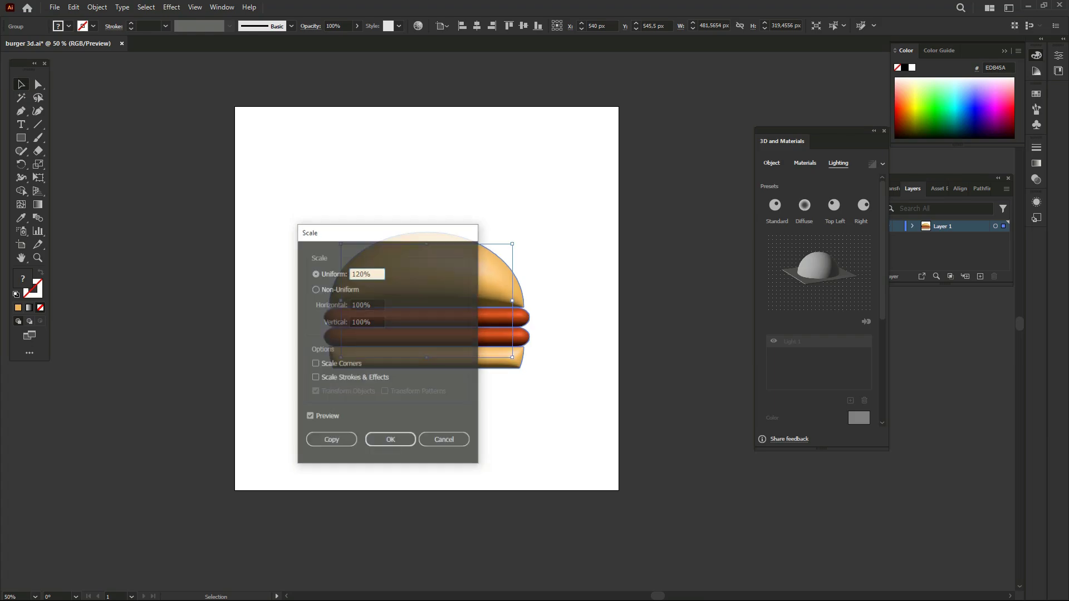
key("a")
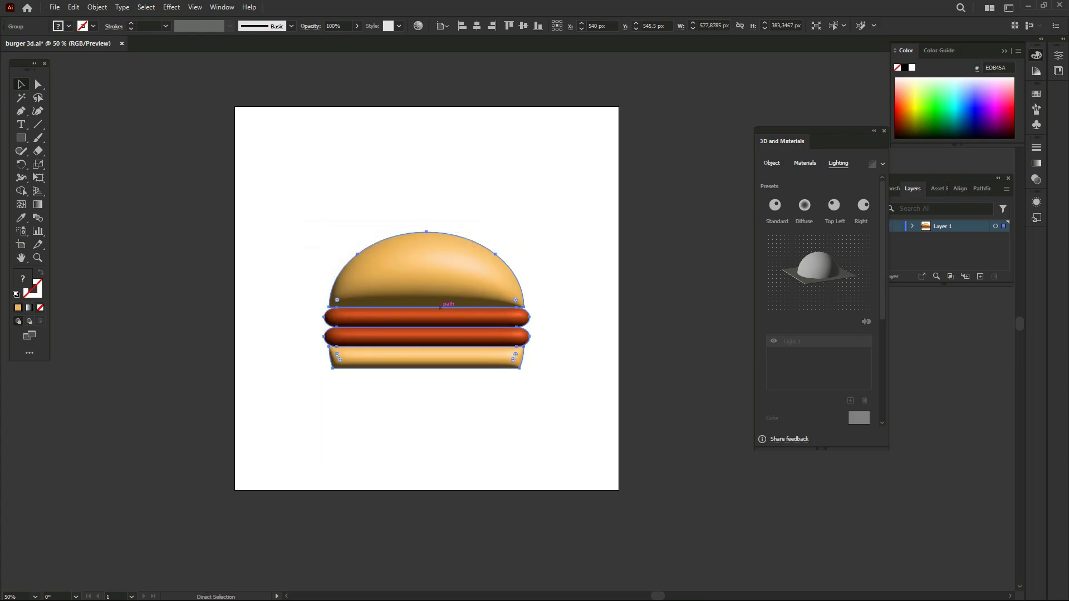
key("ctrl+z")
key("v")
- Scale the burger group uniformly to 150% and zoom out to view it
right_click(471, 282)
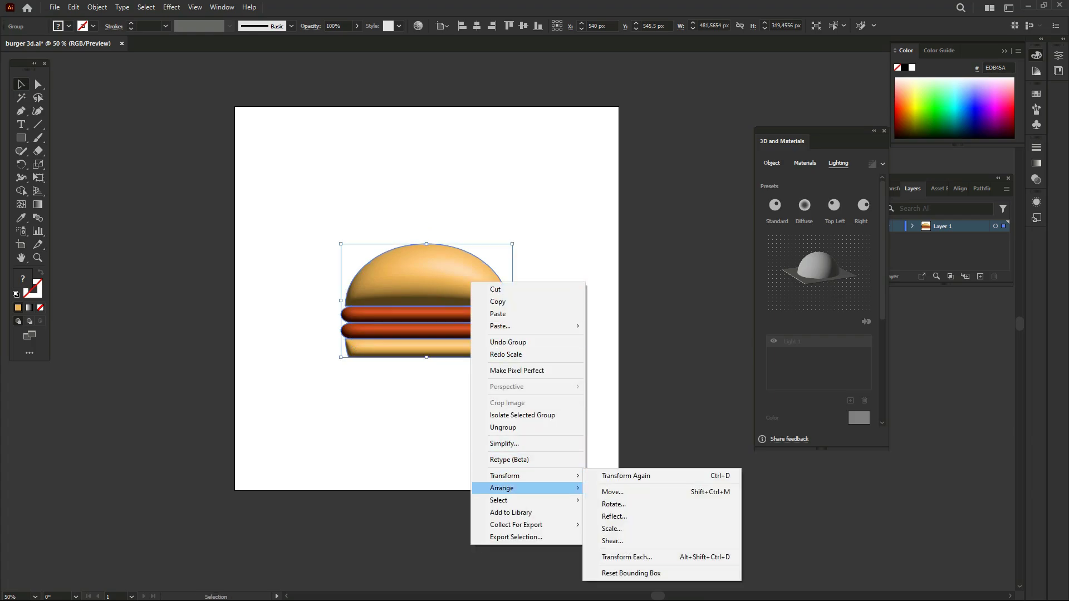
mouse_move(504, 475)
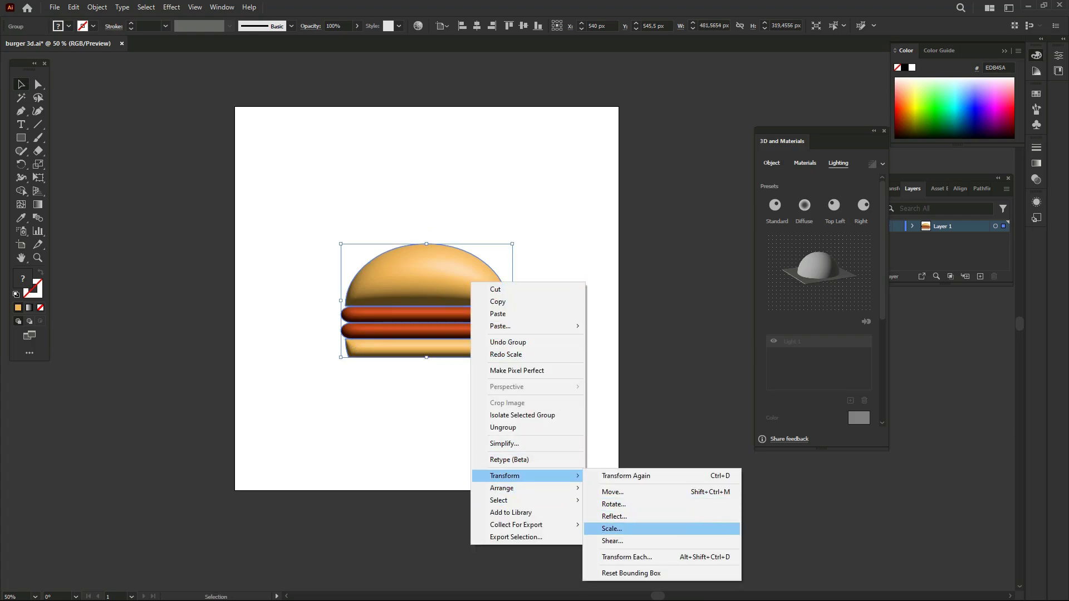
left_click(612, 529)
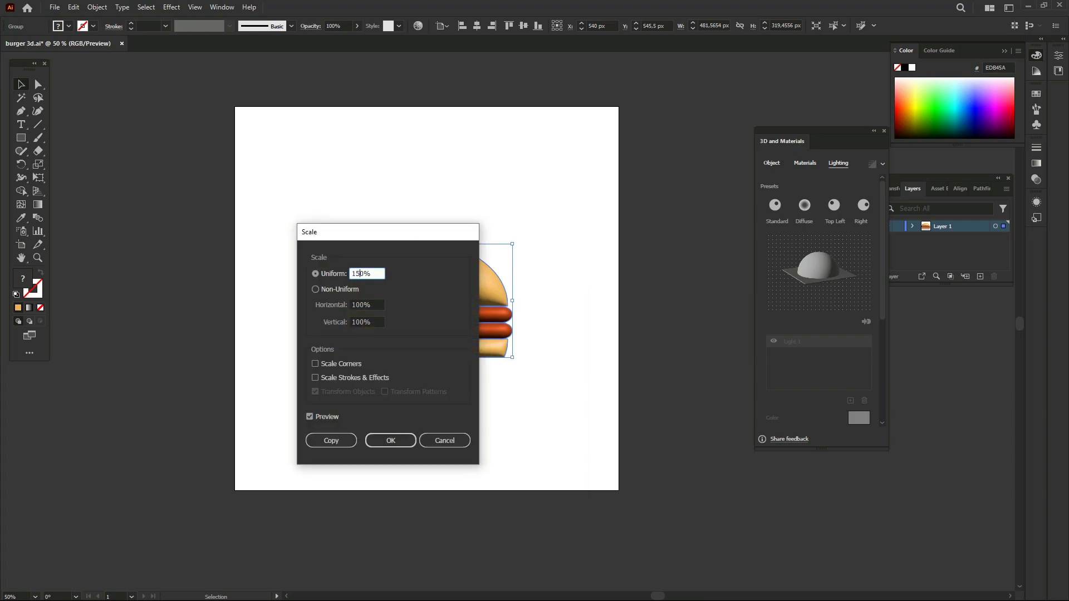
key("Return")
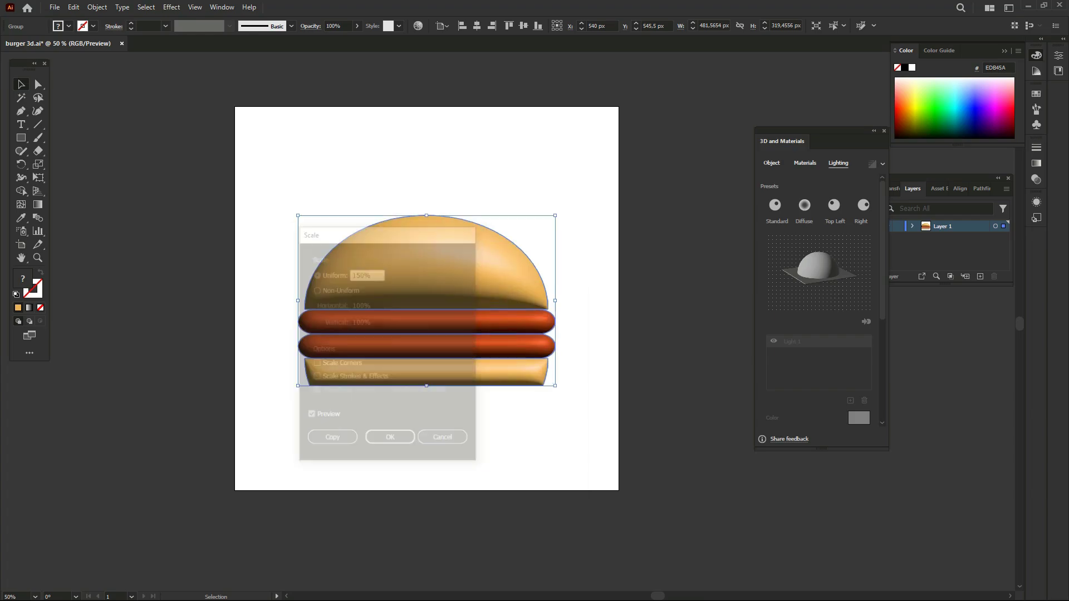
key("ctrl+shift+a")
key("ctrl+minus")
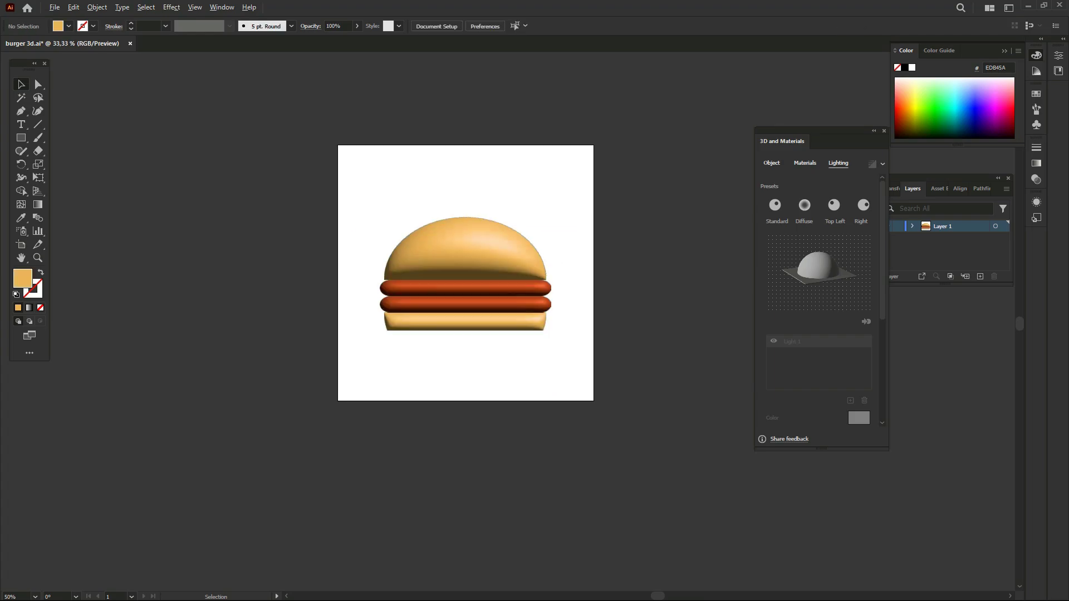
key("ctrl+minus")
key("ctrl+minus")
key("ctrl+minus")
- Draw a small white oval seed on the top bun and tilt it counter-clockwise
key("ctrl+plus")
key("ctrl+plus")
key("ctrl+plus")
key("ctrl+plus")
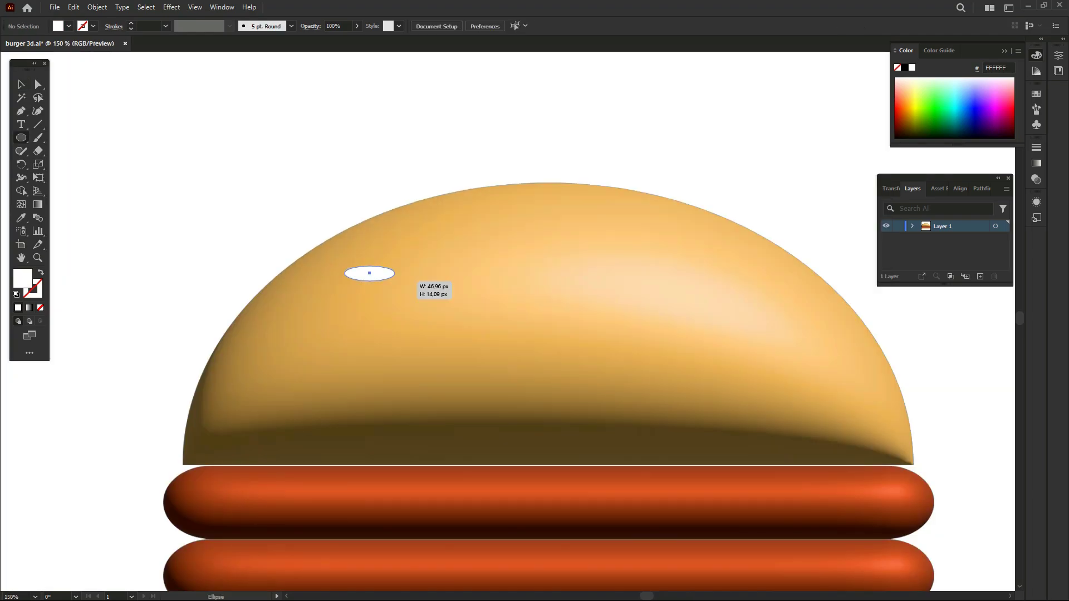
left_click_drag(395, 281, 395, 281)
key("v")
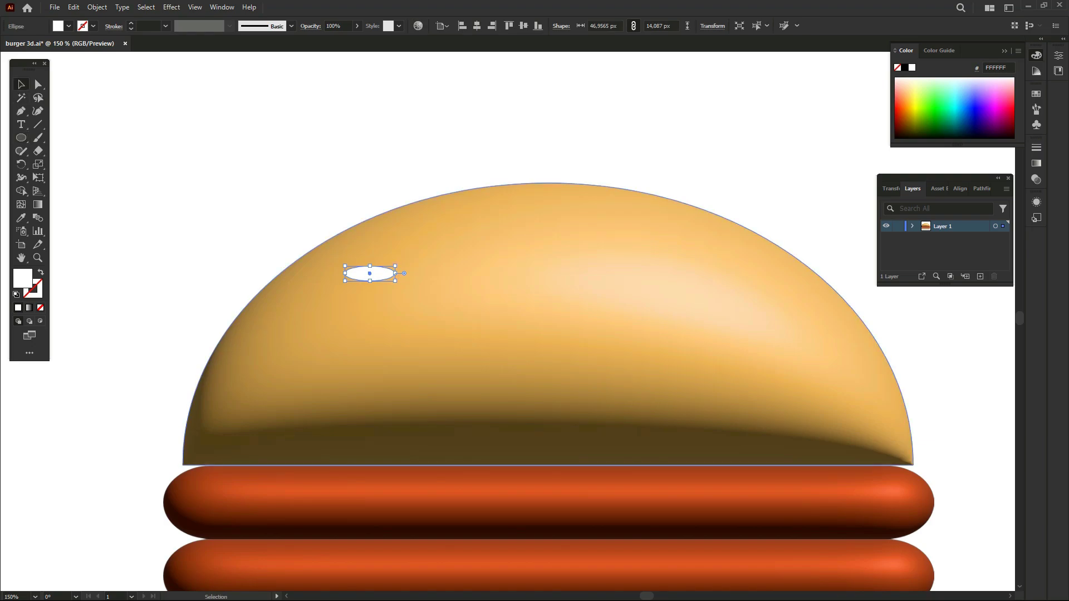
mouse_move(397, 264)
left_mouse_down()
mouse_move(307, 324)
mouse_move(389, 337)
mouse_move(425, 293)
left_mouse_up()
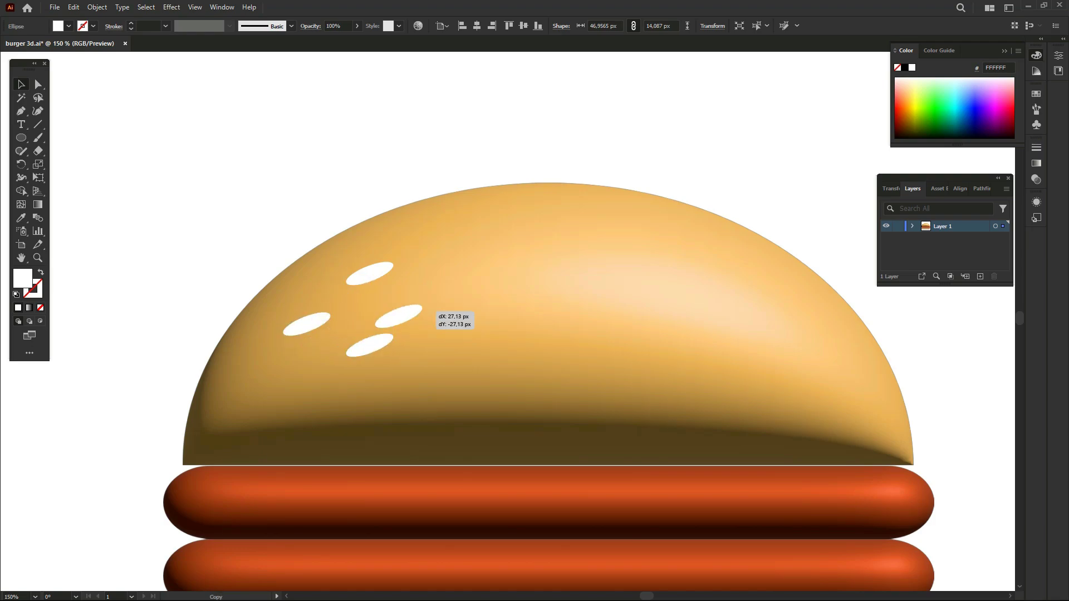
- Alt-drag three copies of the seed to spots across the top bun
scroll(321, 221, "down", 3)
scroll(539, 210, "down", 5)
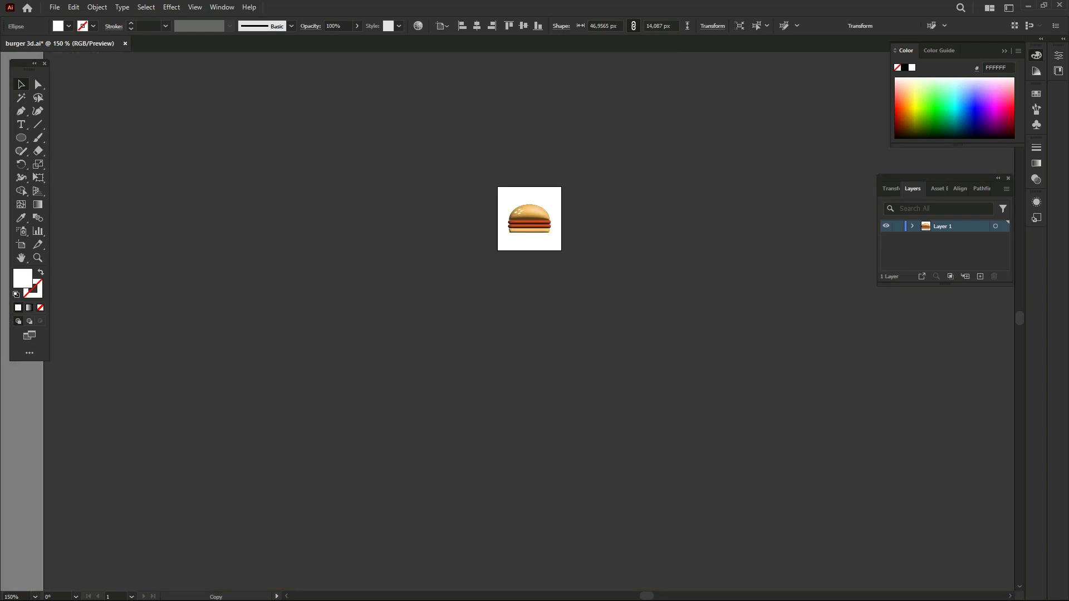
scroll(507, 213, "up", 3)
scroll(506, 213, "up", 2)
scroll(479, 245, "up", 2)
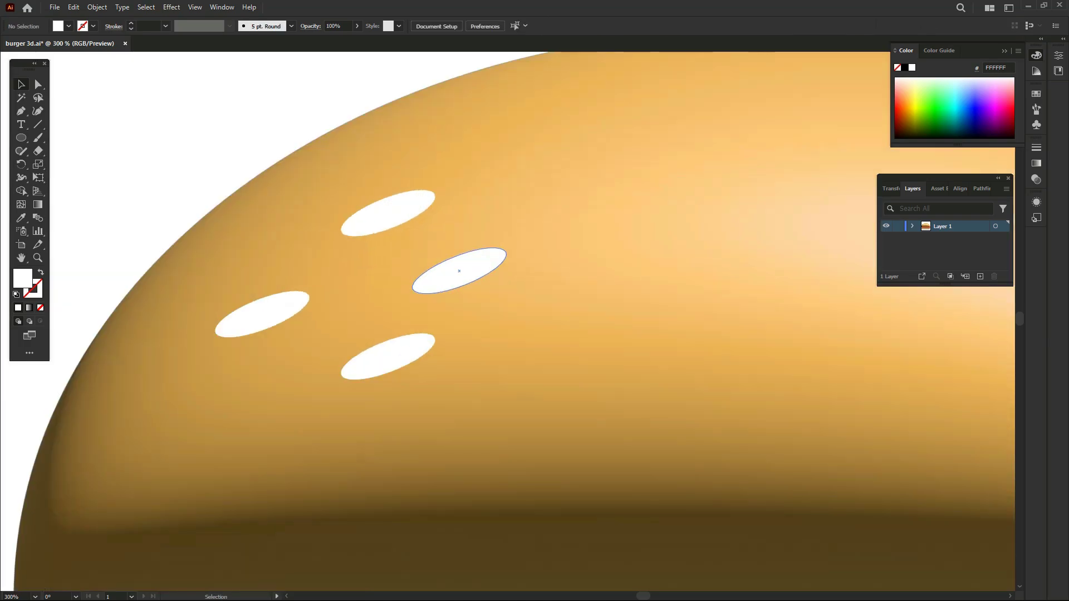
left_click(459, 271)
scroll(459, 271, "down", 2)
mouse_move(491, 273)
left_mouse_down()
mouse_move(383, 350)
mouse_move(358, 350)
left_mouse_up()
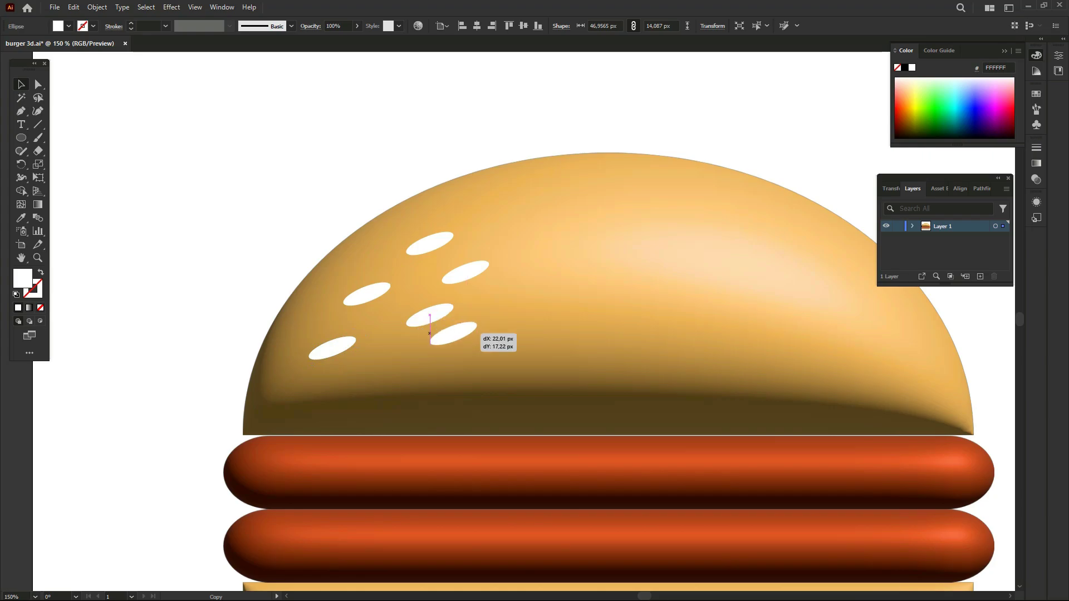
mouse_move(429, 315)
left_mouse_down()
mouse_move(473, 348)
mouse_move(534, 315)
mouse_move(544, 296)
left_mouse_up()
key("ctrl+0")
key("ctrl+1")
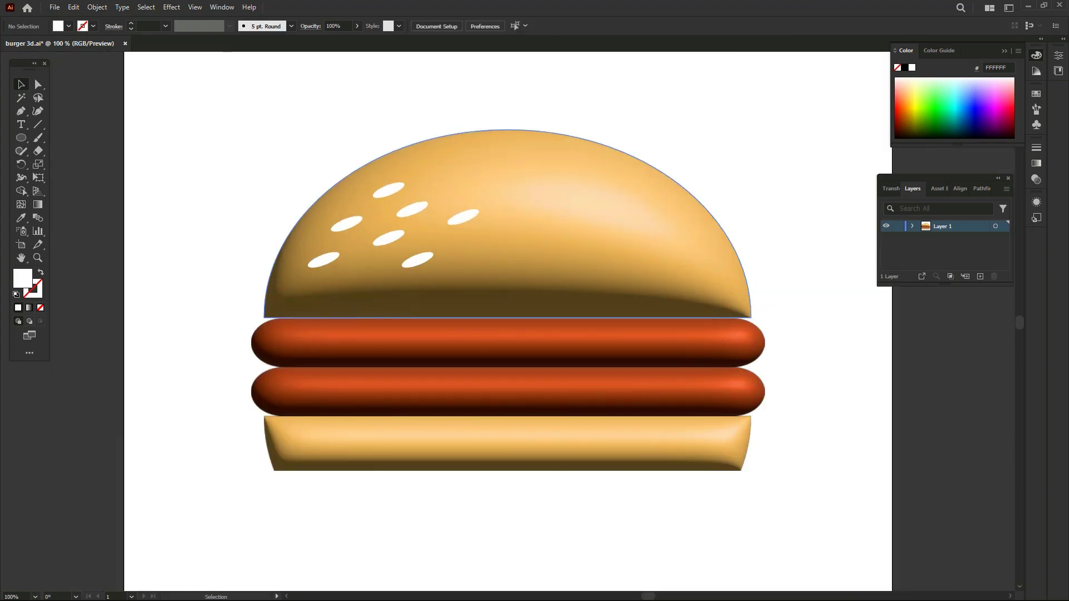
mouse_move(388, 190)
left_mouse_down()
mouse_move(417, 161)
mouse_move(471, 154)
left_mouse_up()
key("ctrl+plus")
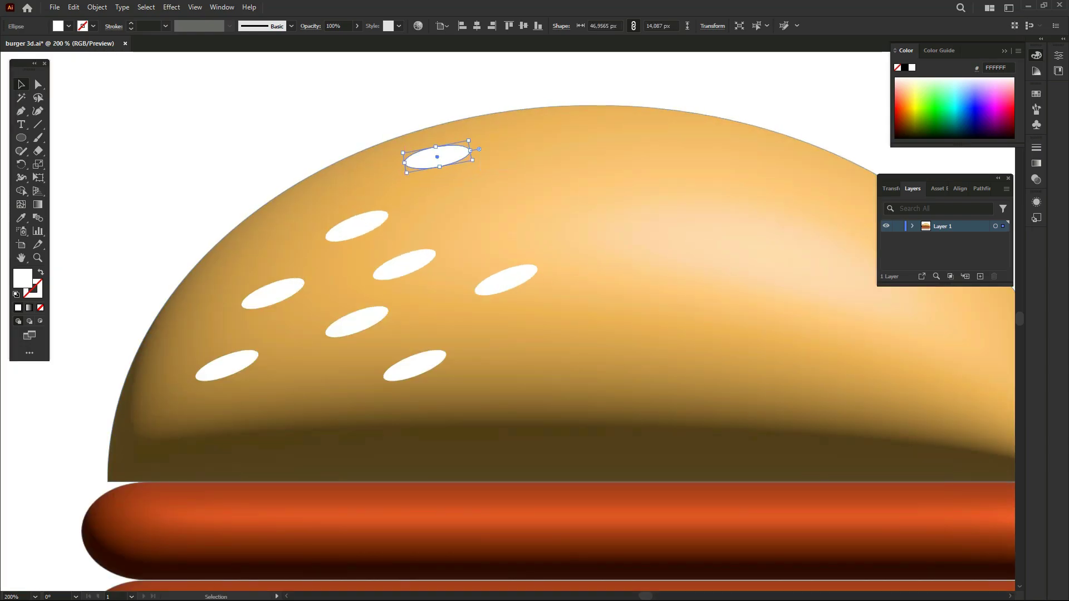
key("ctrl+shift+a")
- Add a seed copy at the cluster's lower left and nudge one seed down-left
key("ctrl+minus")
key("ctrl+minus")
key("ctrl+minus")
scroll(484, 173, "up", 2)
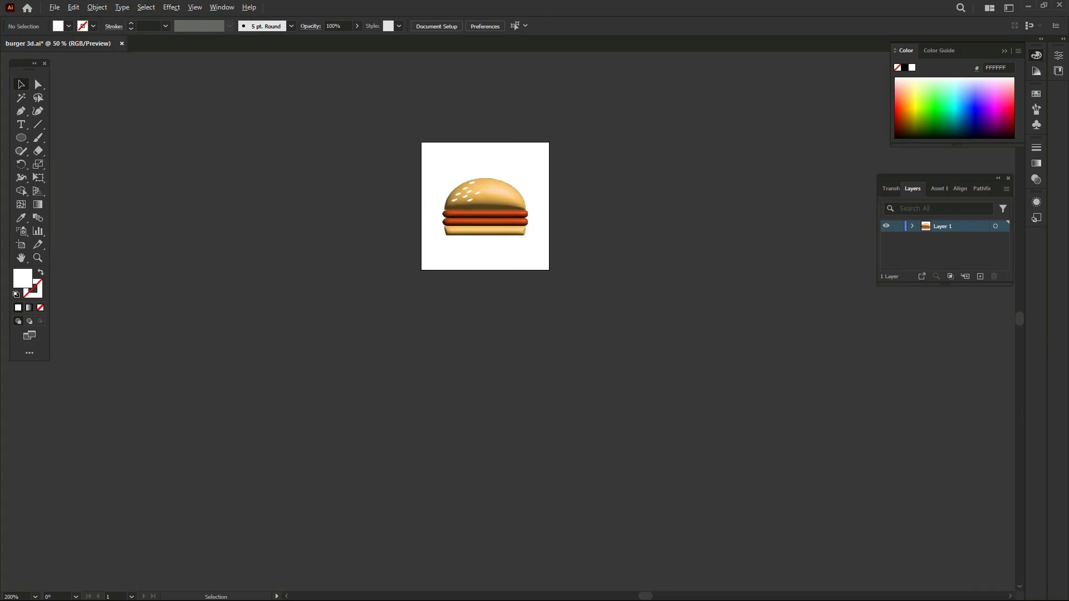
scroll(485, 172, "up", 4)
scroll(354, 287, "up", 2)
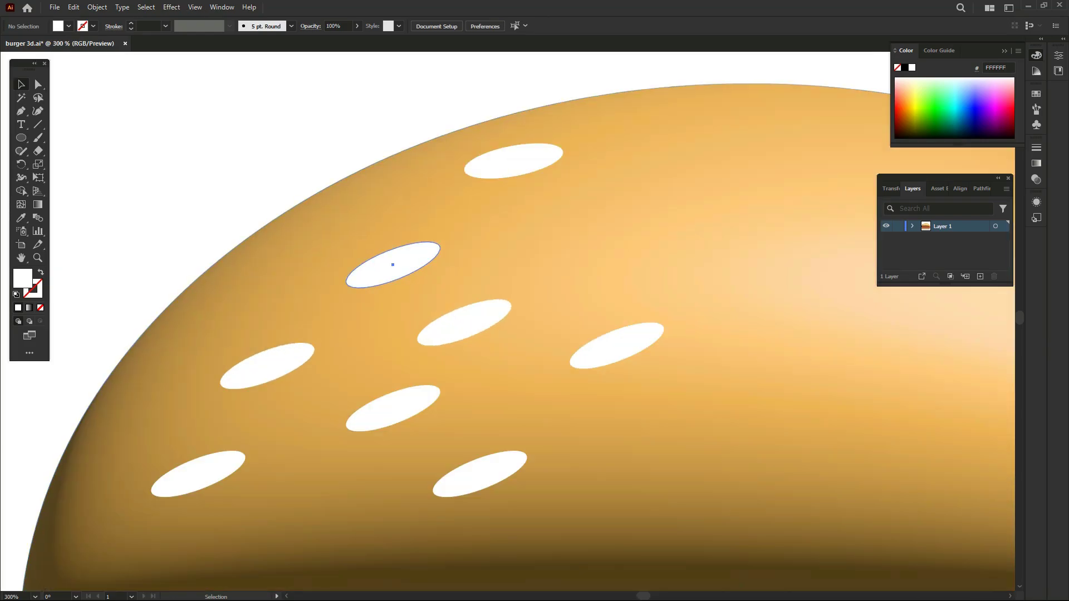
left_click_drag(392, 264, 243, 304)
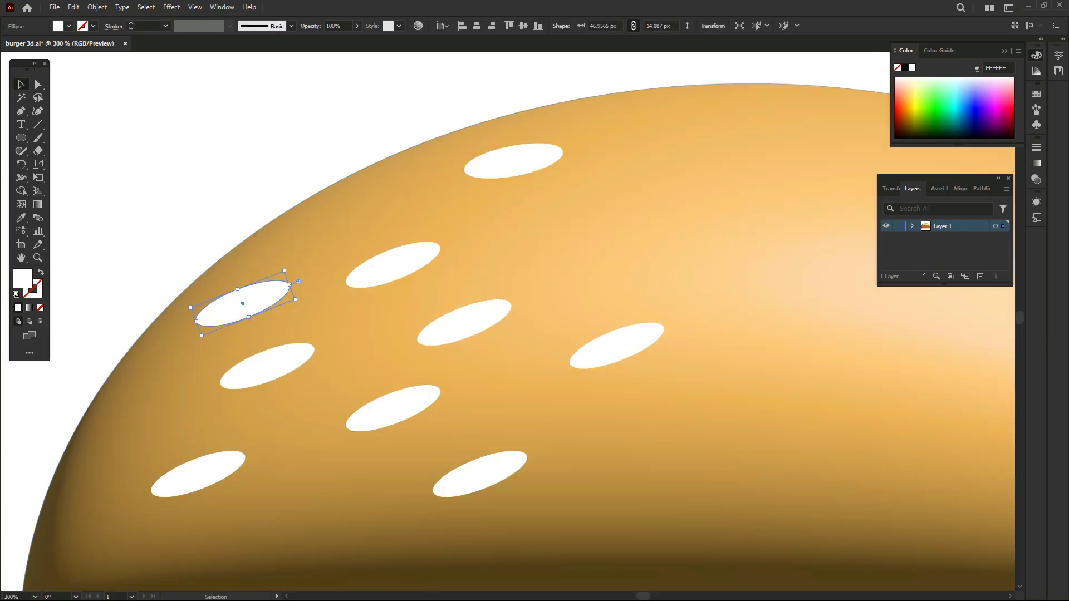
key("ctrl+shift+a")
key("ctrl+minus")
key("ctrl+minus")
key("ctrl+minus")
key("ctrl+plus")
key("ctrl+plus")
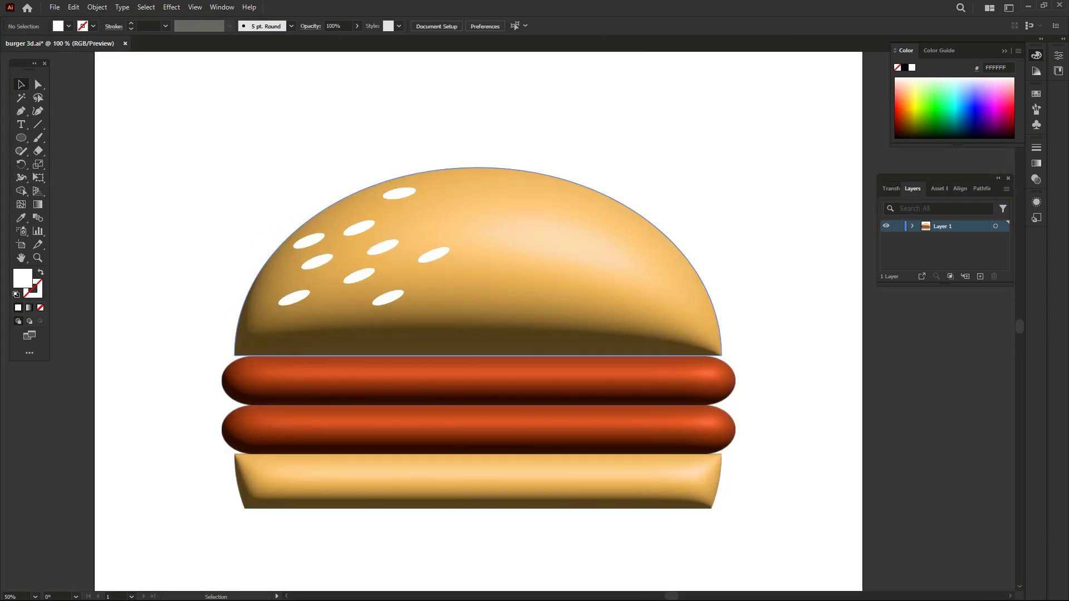
mouse_move(294, 298)
left_mouse_down()
mouse_move(279, 305)
mouse_move(321, 304)
mouse_move(357, 271)
left_mouse_up()
key("ctrl+shift+a")
key("ctrl+minus")
key("ctrl+minus")
key("ctrl+minus")
key("ctrl+minus")
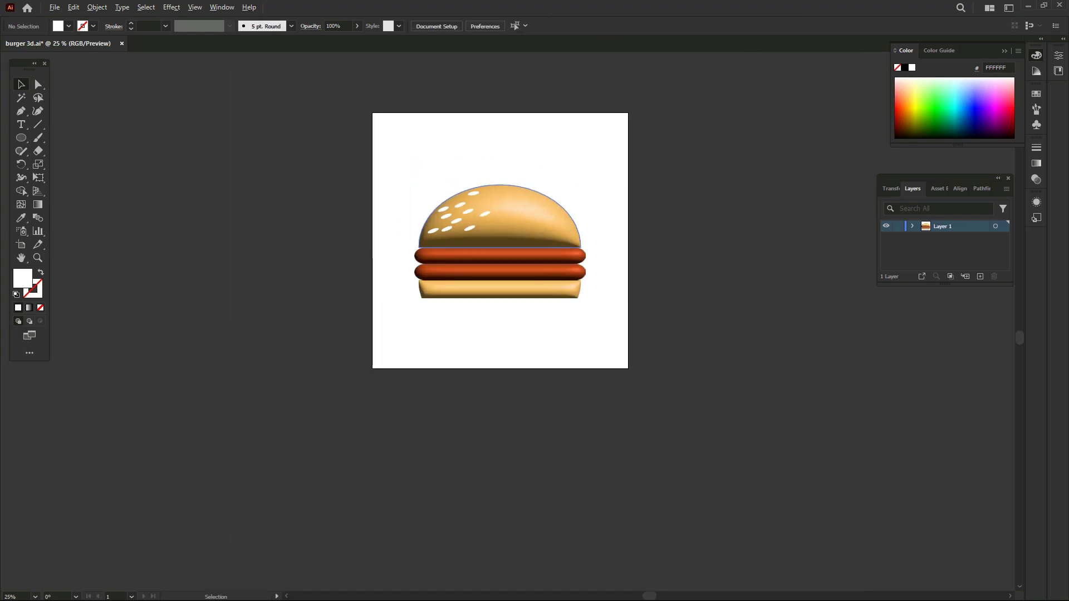
key("ctrl+plus")
key("ctrl+plus")
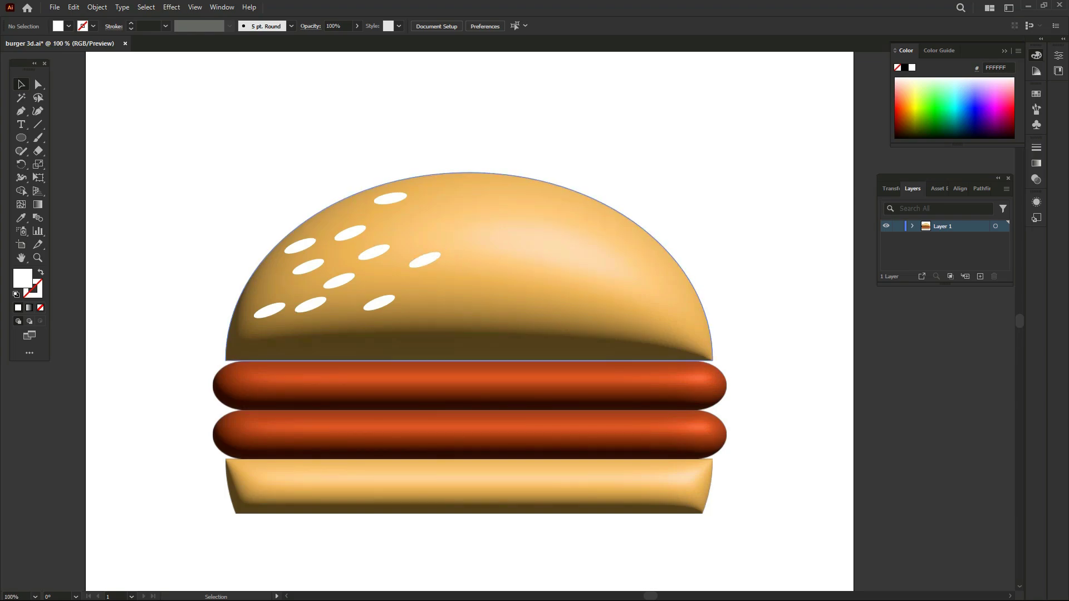
- Shift-select the sesame seeds scattered across the top bun
left_click(390, 199)
left_click(350, 233, "shift")
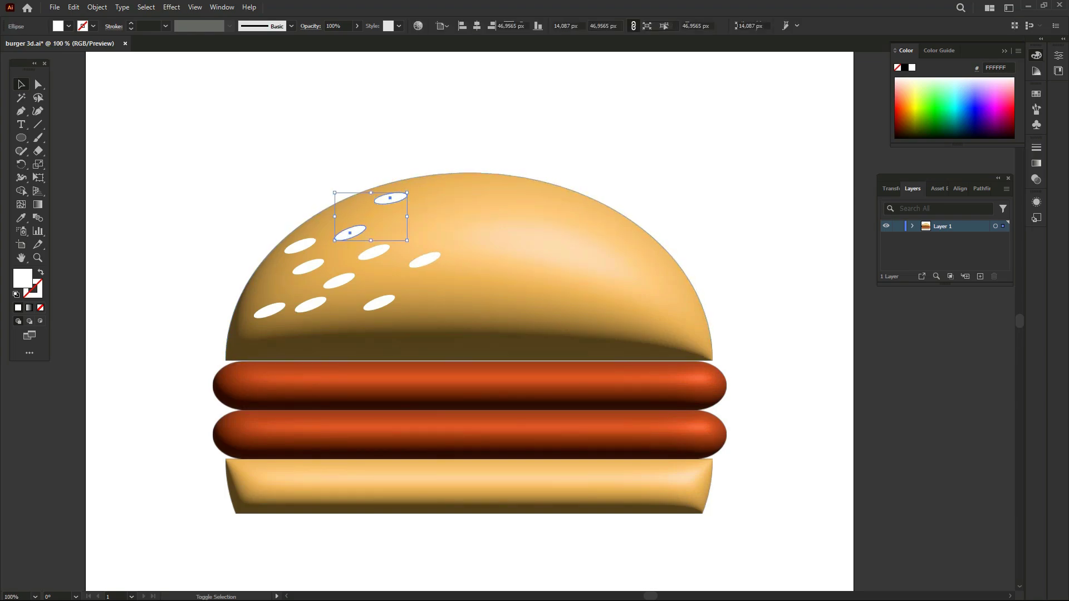
left_click(374, 252, "shift")
left_click(425, 260, "shift")
left_click(379, 303, "shift")
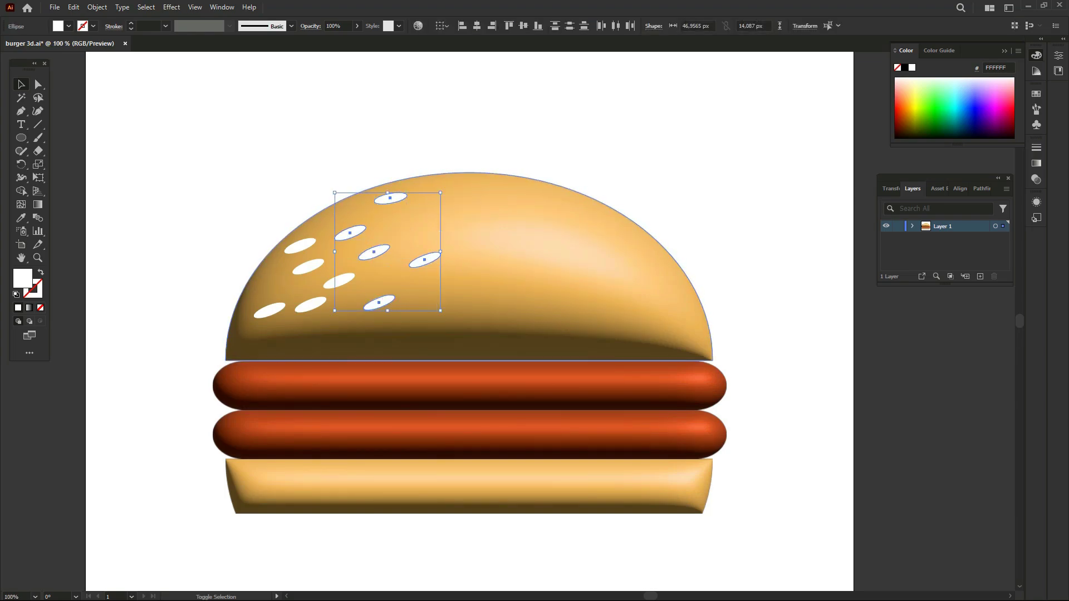
left_click(338, 281, "shift")
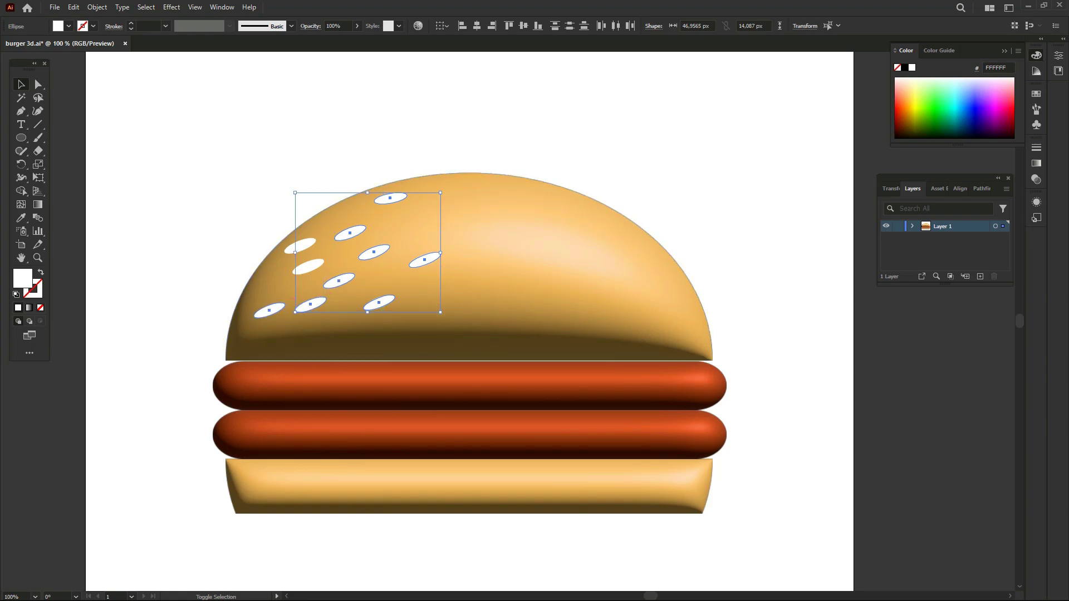
left_click(270, 309, "shift")
left_click(308, 266, "shift")
- Apply the Inflate 3D object type to the seeds via Window > 3D and Materials
left_click(222, 7)
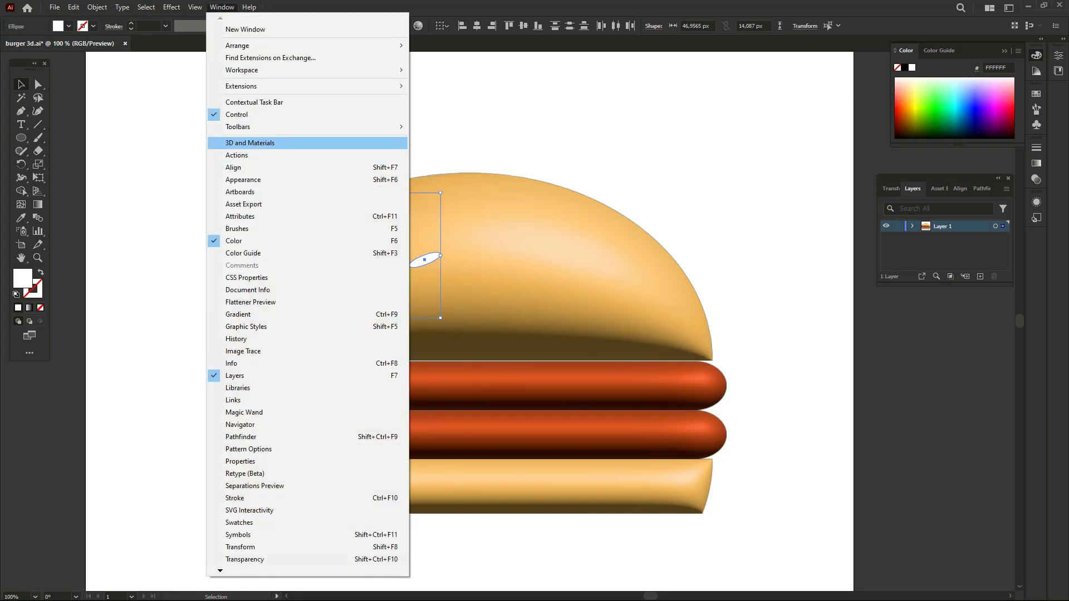
left_click(250, 142)
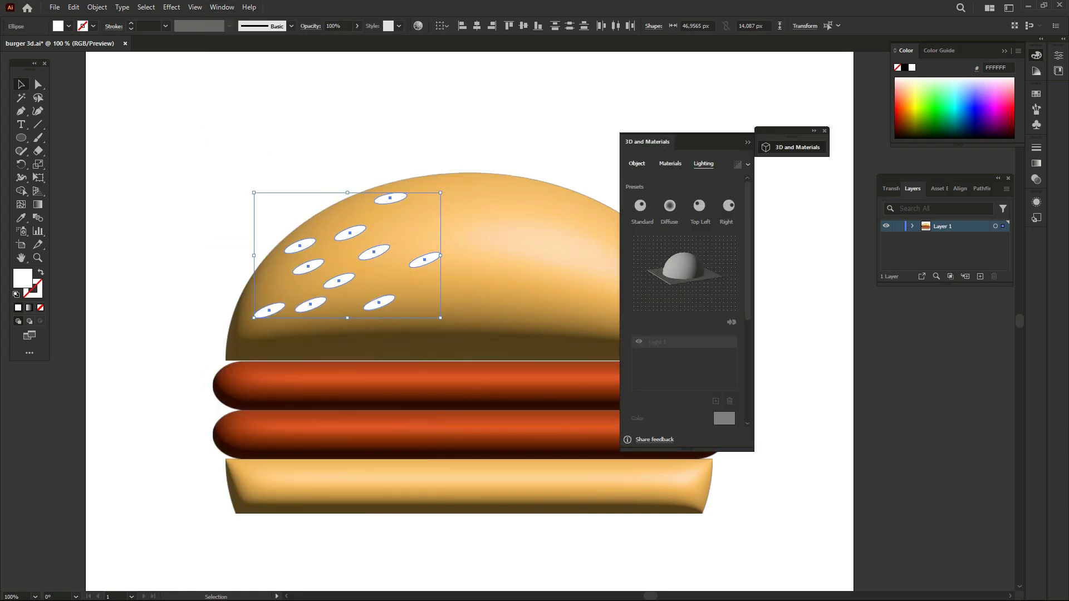
left_click(637, 163)
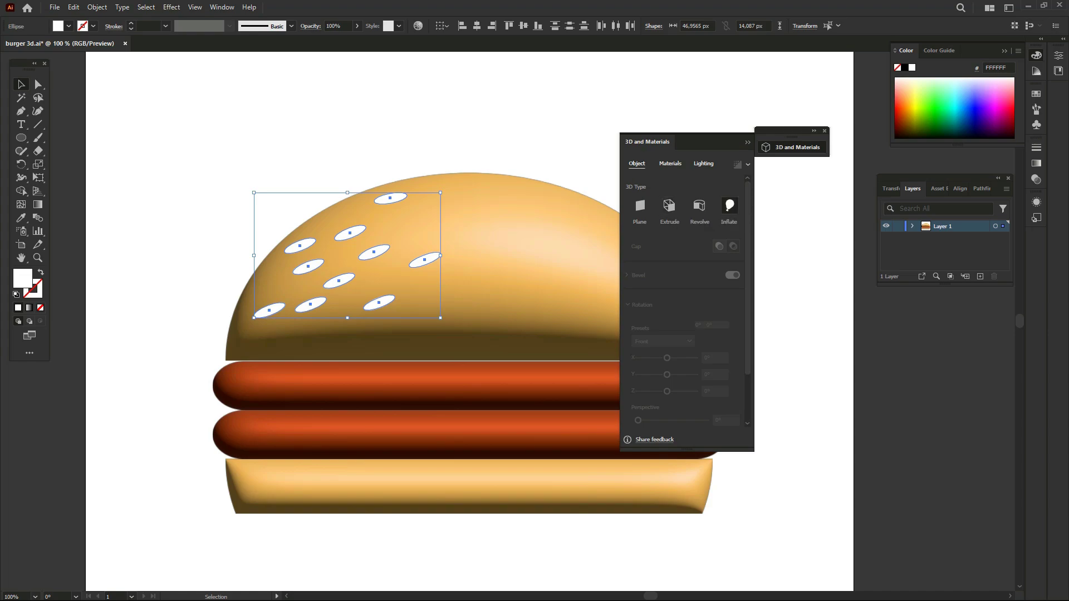
left_click(730, 206)
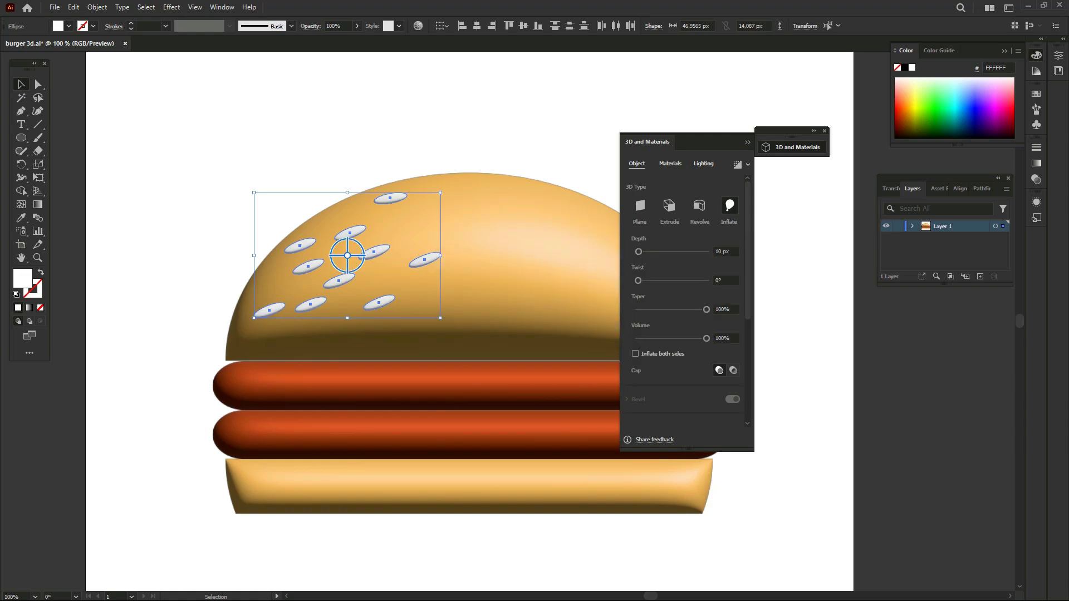
key("ctrl+shift+a")
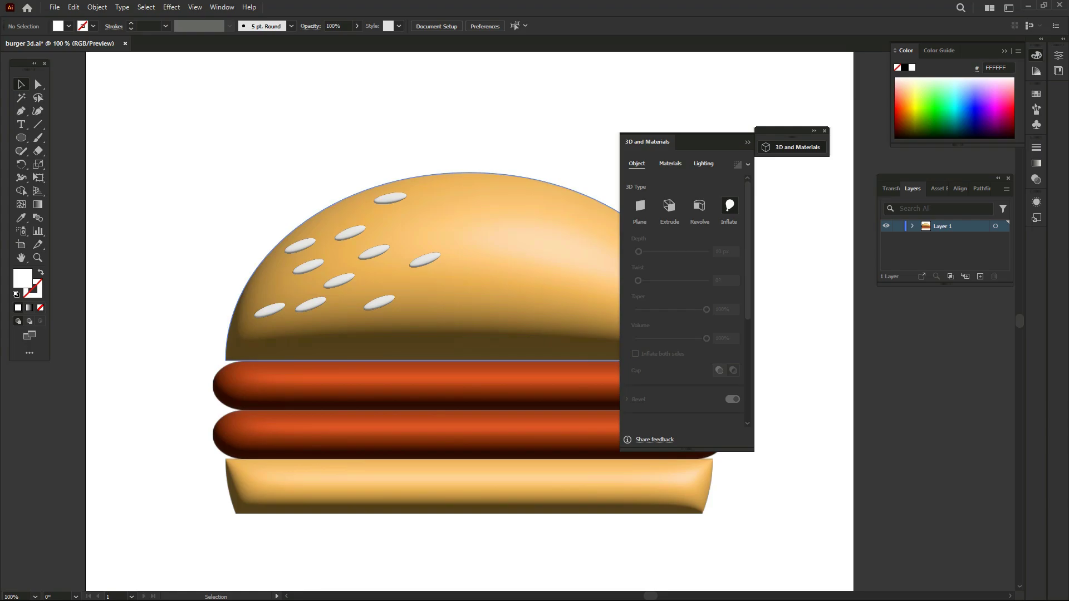
scroll(368, 210, "up", 2)
scroll(368, 210, "up", 3)
scroll(368, 210, "up", 3)
scroll(323, 195, "down", 3)
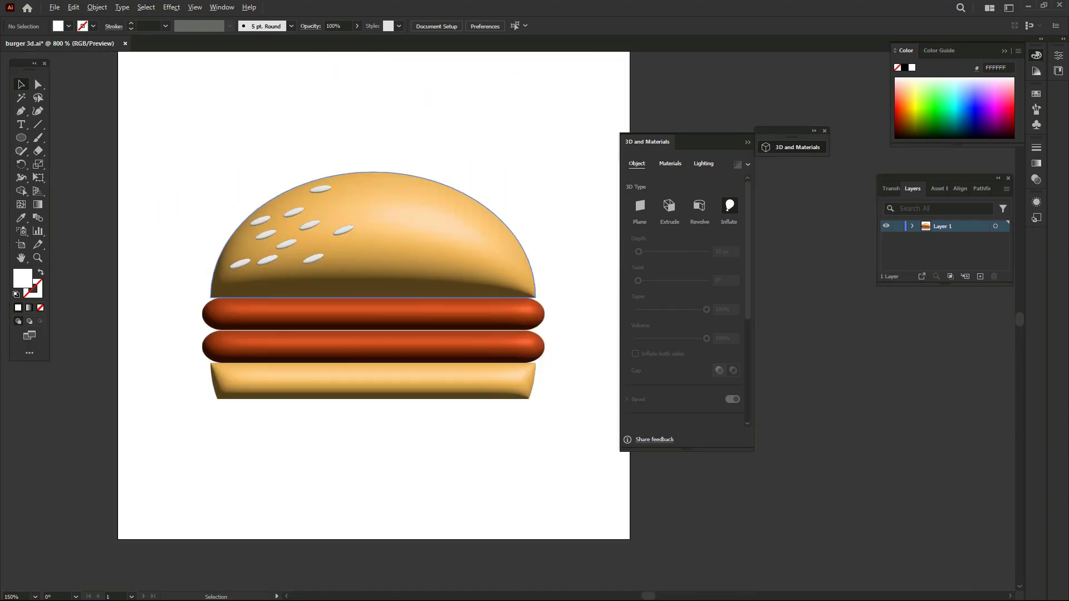
scroll(323, 195, "down", 4)
scroll(323, 195, "up", 3)
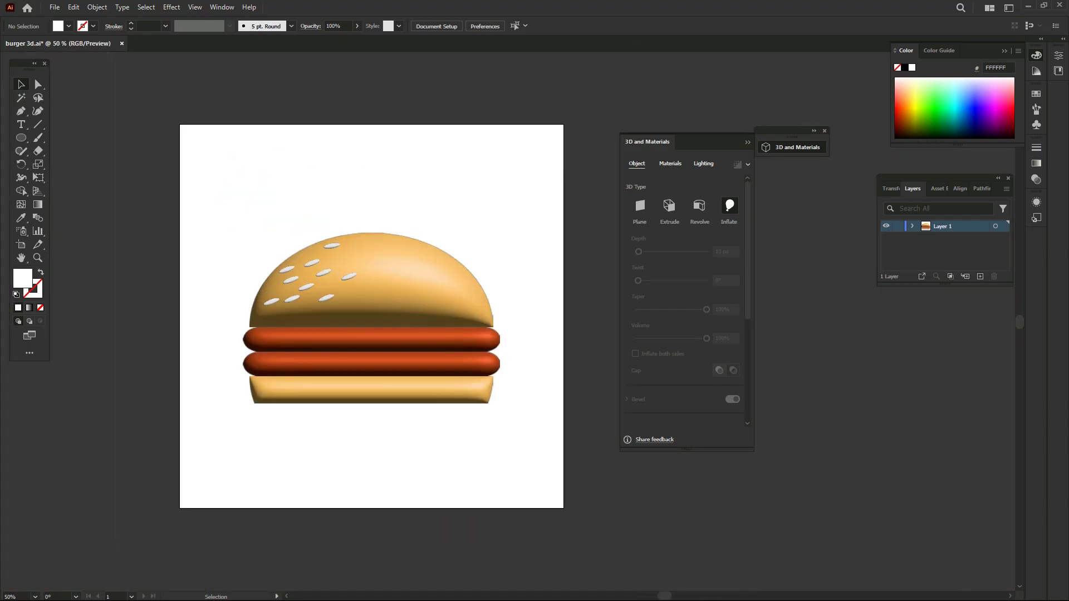
scroll(356, 239, "up", 2)
scroll(356, 240, "up", 2)
scroll(357, 239, "up", 1)
- Give the top sesame seed's material Roughness 0.63 and Metallic 0.4
left_click(367, 235)
type("0.63")
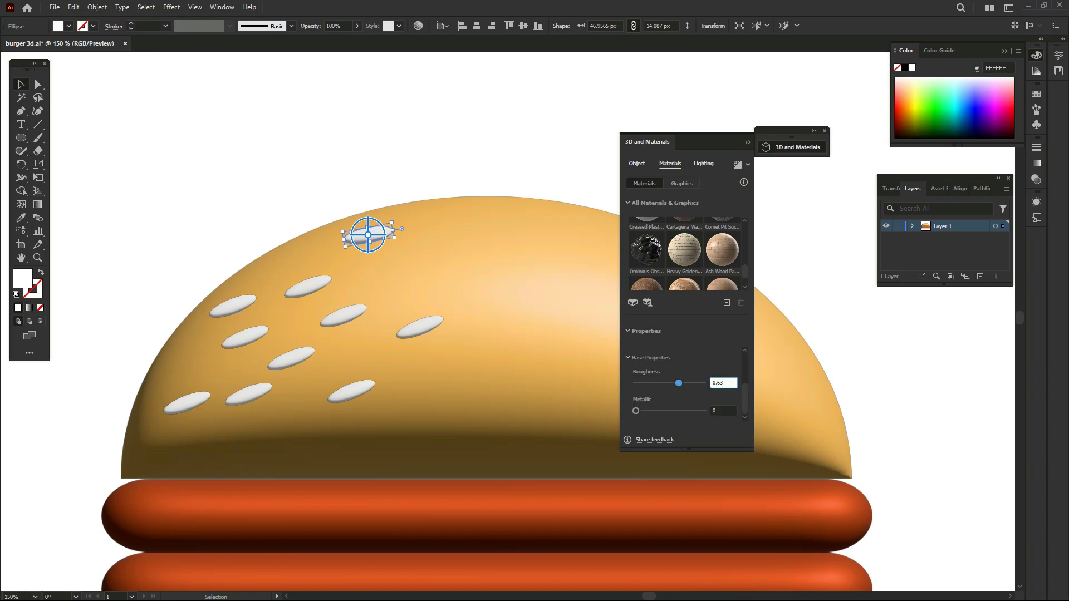
key("Tab")
type(",4")
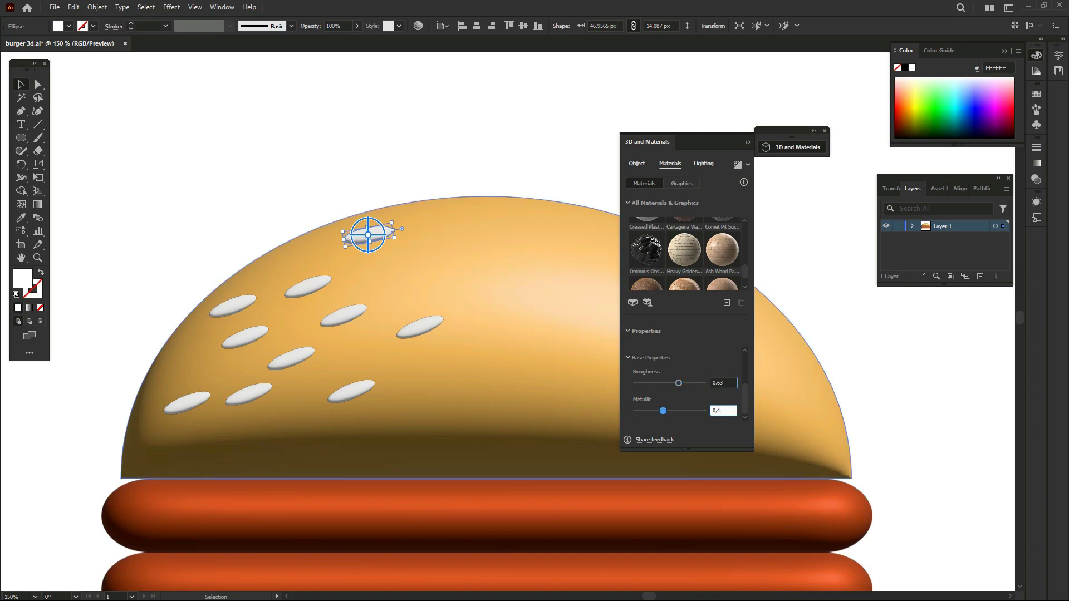
key("Return")
key("ctrl+shift+a")
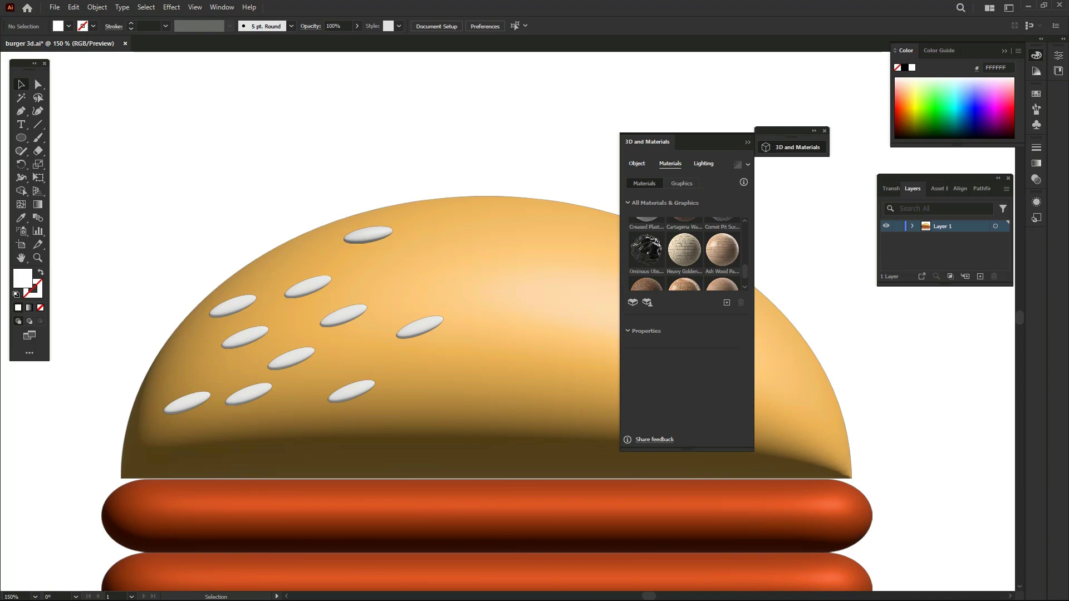
- Zoom out to the whole burger and shift-select the other sesame seeds
scroll(485, 362, "up", 2)
key("ctrl+minus")
key("ctrl+minus")
key("ctrl+minus")
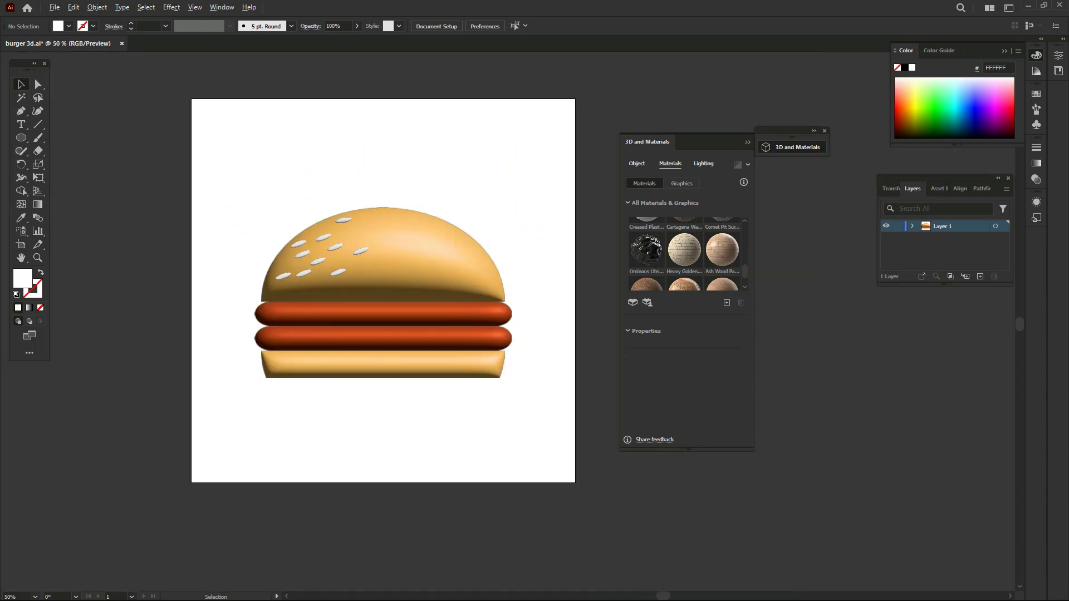
scroll(327, 252, "up", 2)
scroll(327, 252, "up", 2)
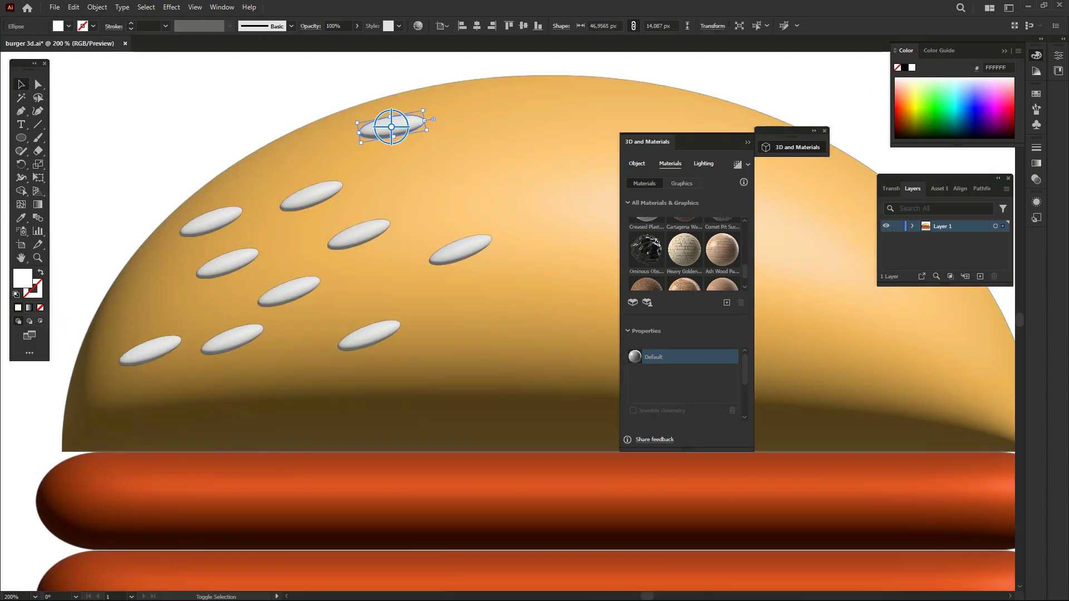
left_click(392, 127)
left_click(311, 195, "shift")
left_click(358, 234, "shift")
left_click(460, 250, "shift")
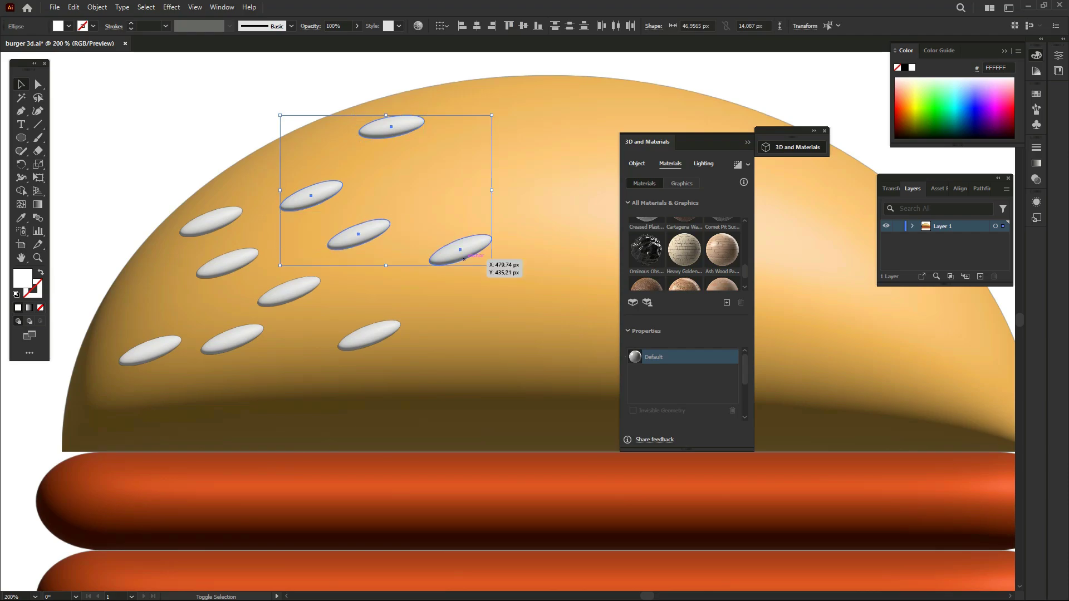
left_click(369, 335, "shift")
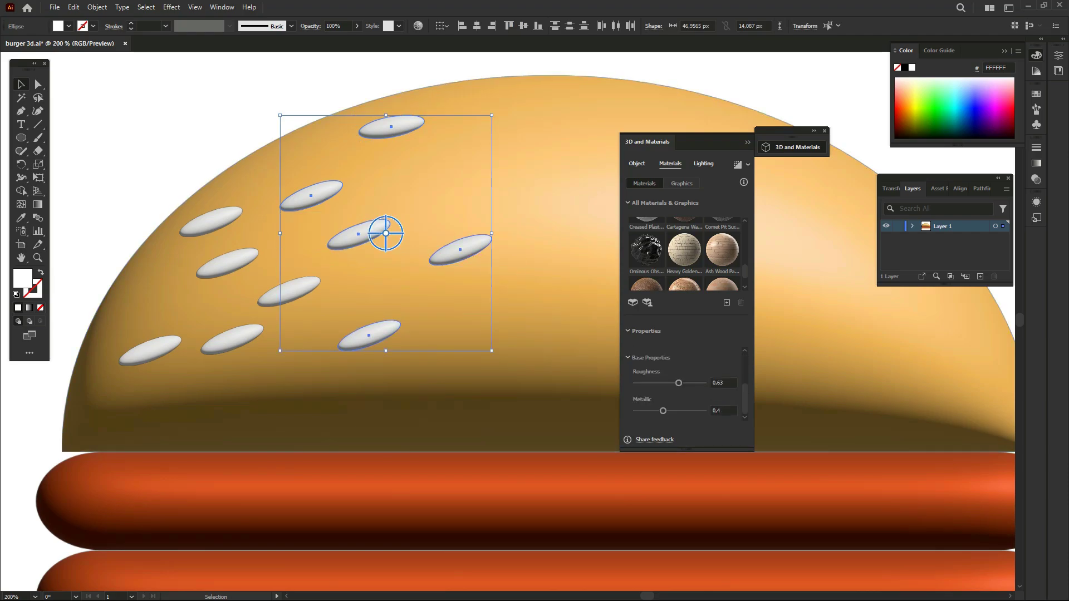
left_click(288, 291, "shift")
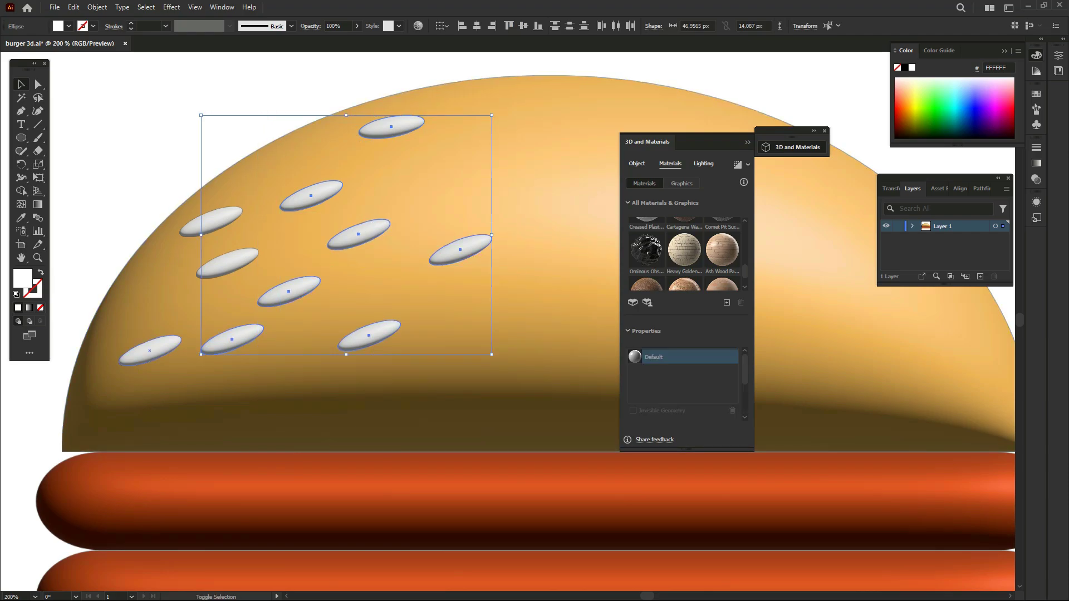
- Add the remaining seeds to the selection and group all the sesame seeds
left_click(227, 263, "shift")
left_click(149, 351, "shift")
right_click(207, 221)
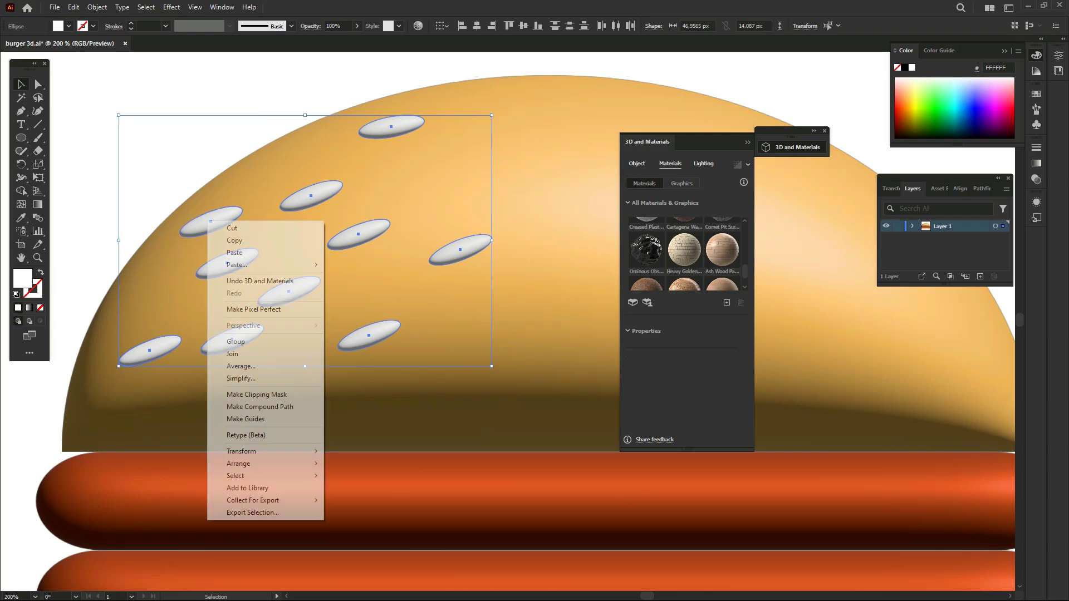
left_click(234, 341)
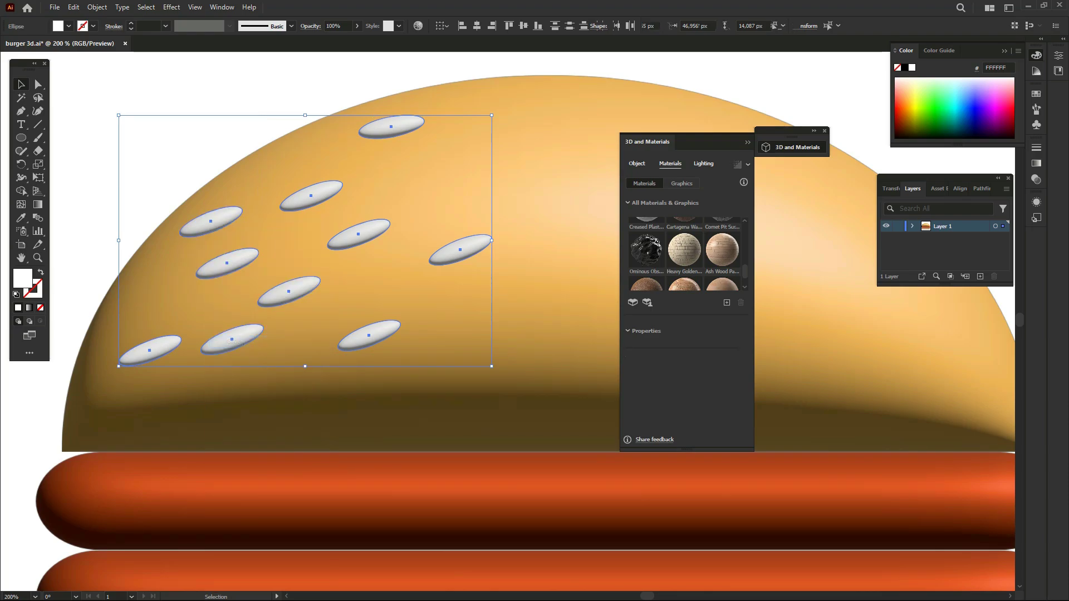
- Collapse the 3D panel, expand Layer 1, and duplicate the seed group in place
scroll(238, 343, "down", 2)
key("ctrl+minus")
key("ctrl+minus")
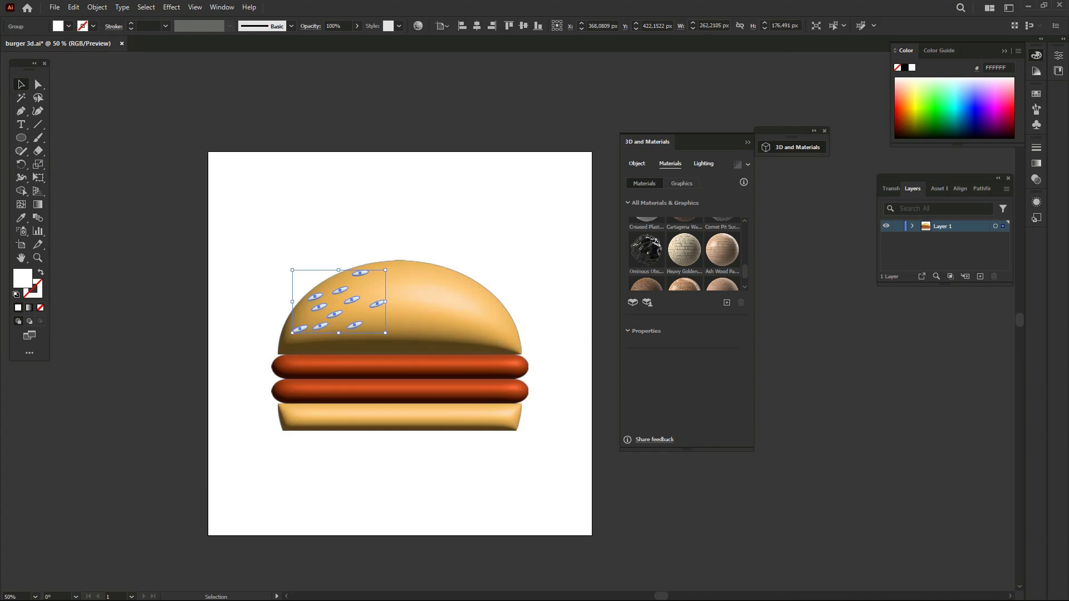
key("ctrl+plus")
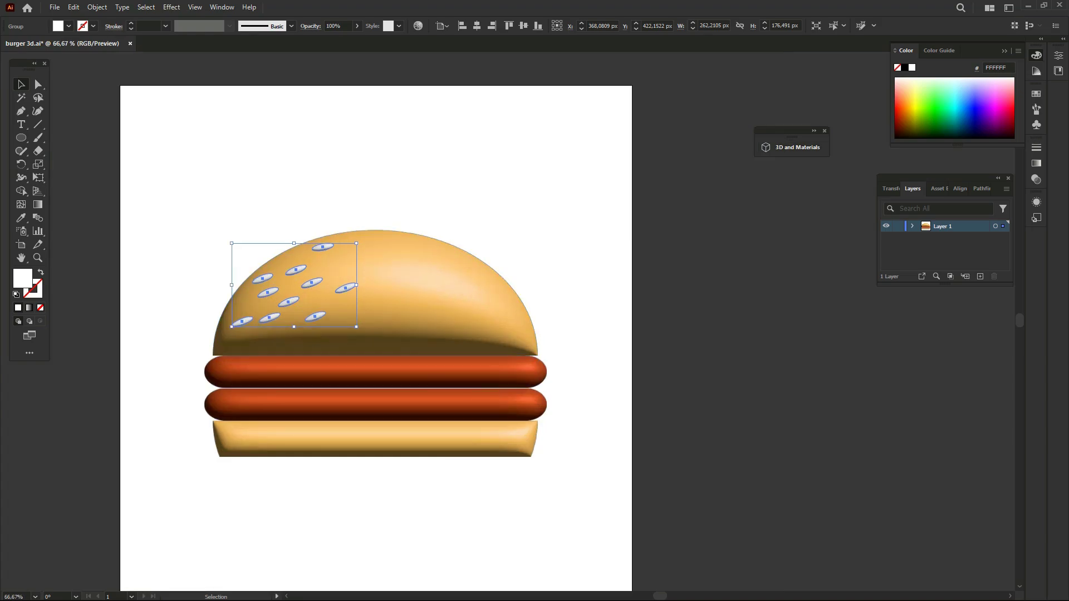
left_click(912, 226)
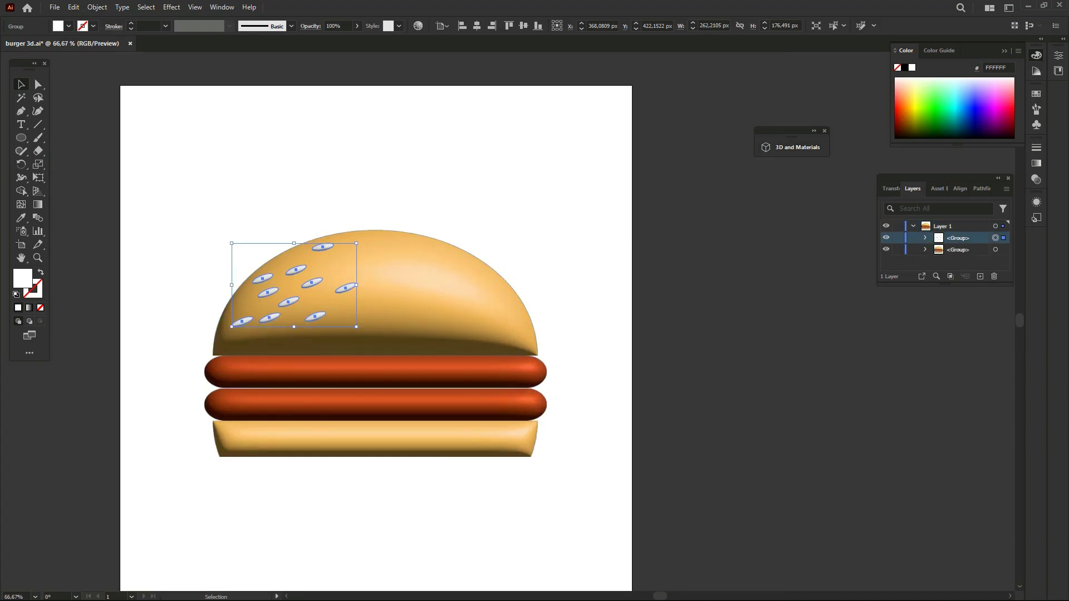
key("ctrl+c")
key("ctrl+f")
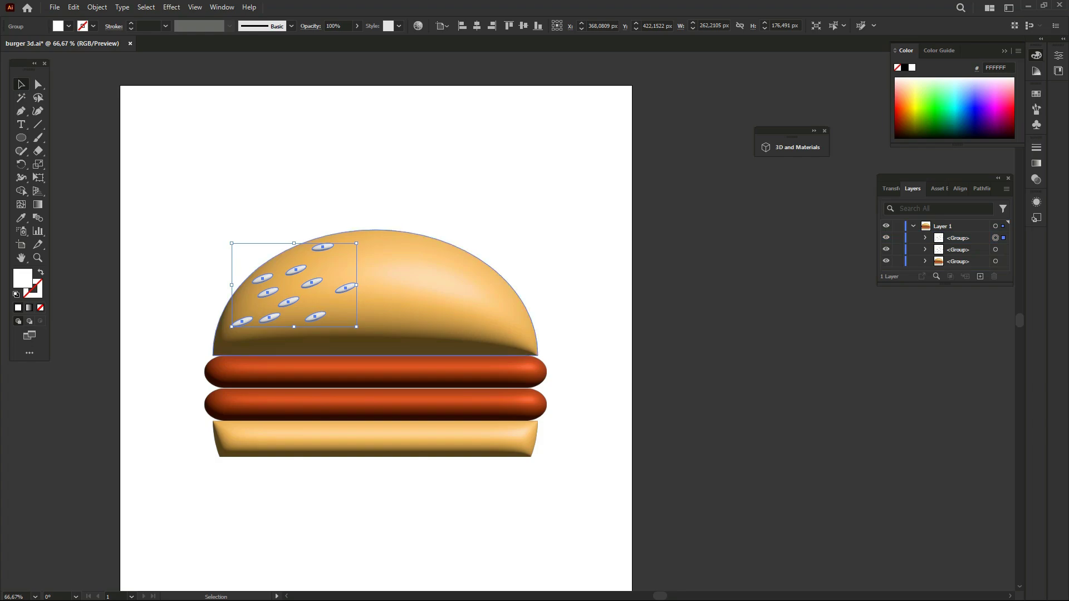
- Mirror the seed copy across the vertical axis and shift it onto the bun's right side
right_click(332, 299)
mouse_move(365, 493)
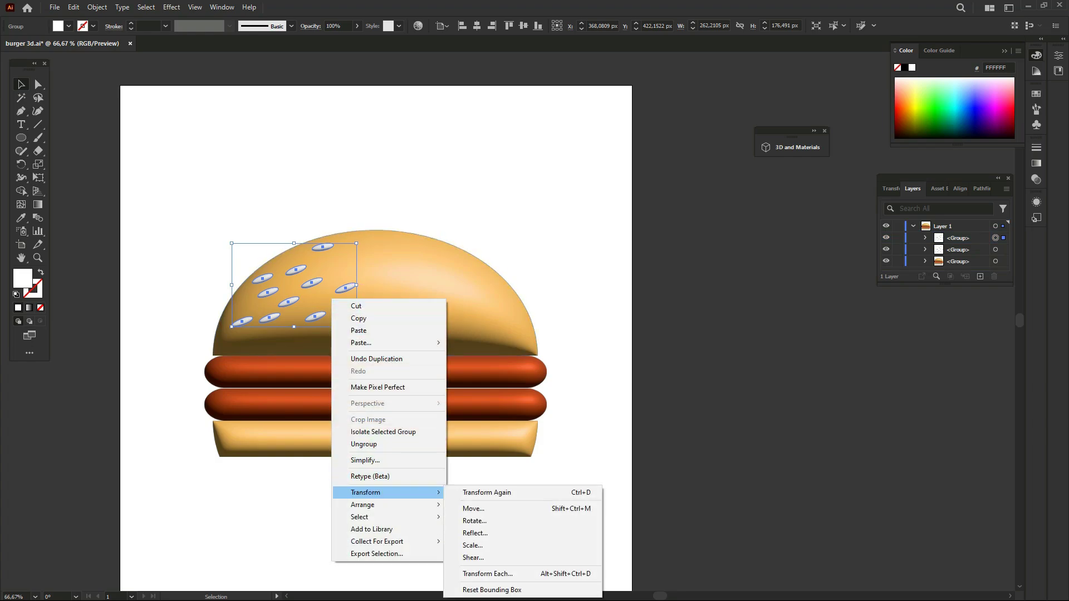
left_click(475, 533)
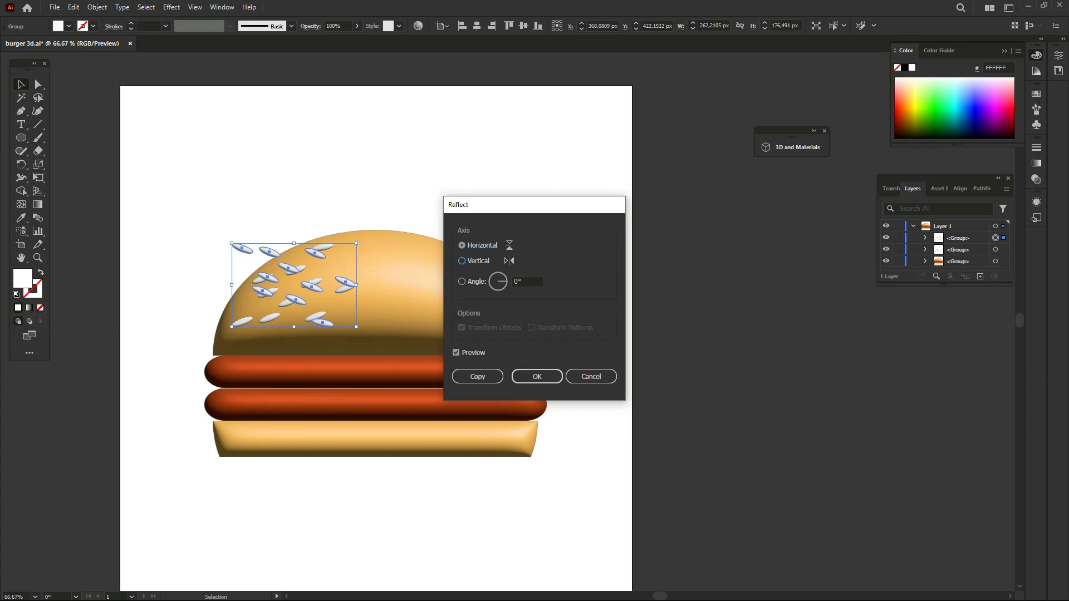
left_click(462, 260)
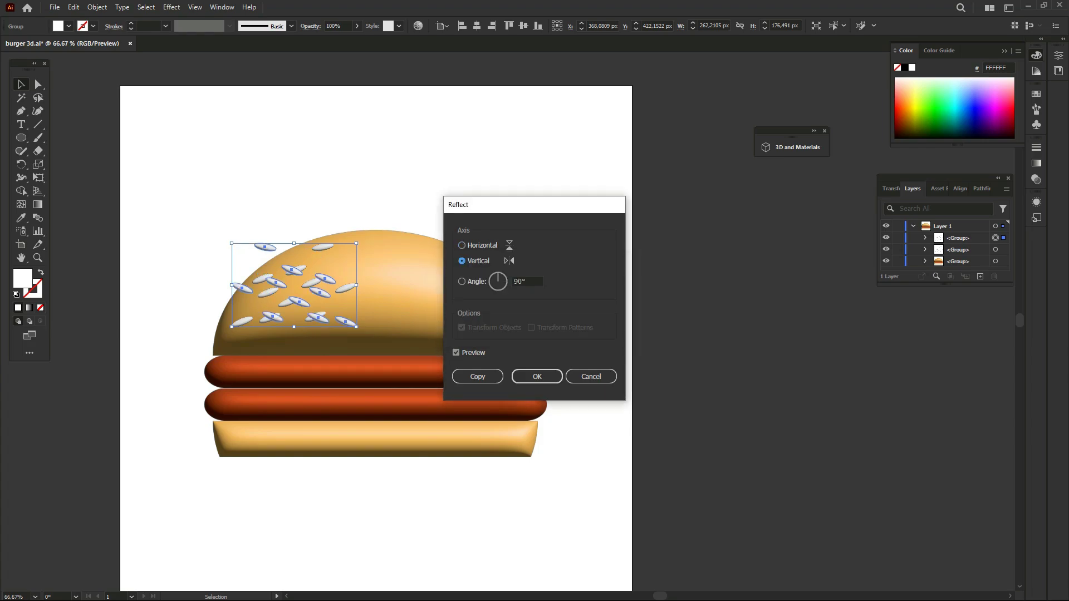
left_click(537, 376)
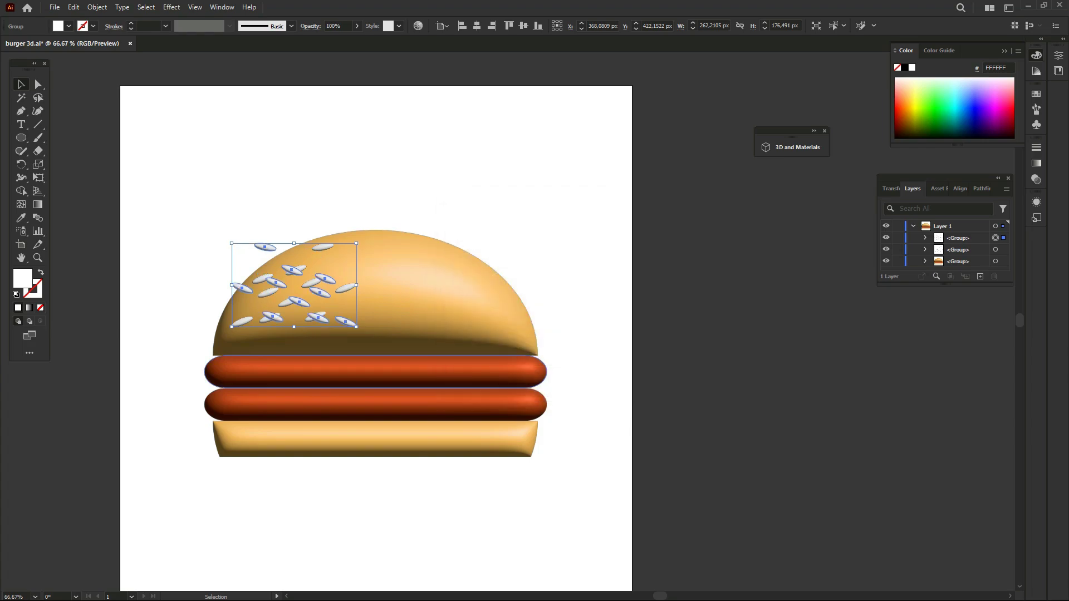
key("shift+Right")
key("shift+Right")
key("shift+Right")
key("shift+Right")
key("shift+Right")
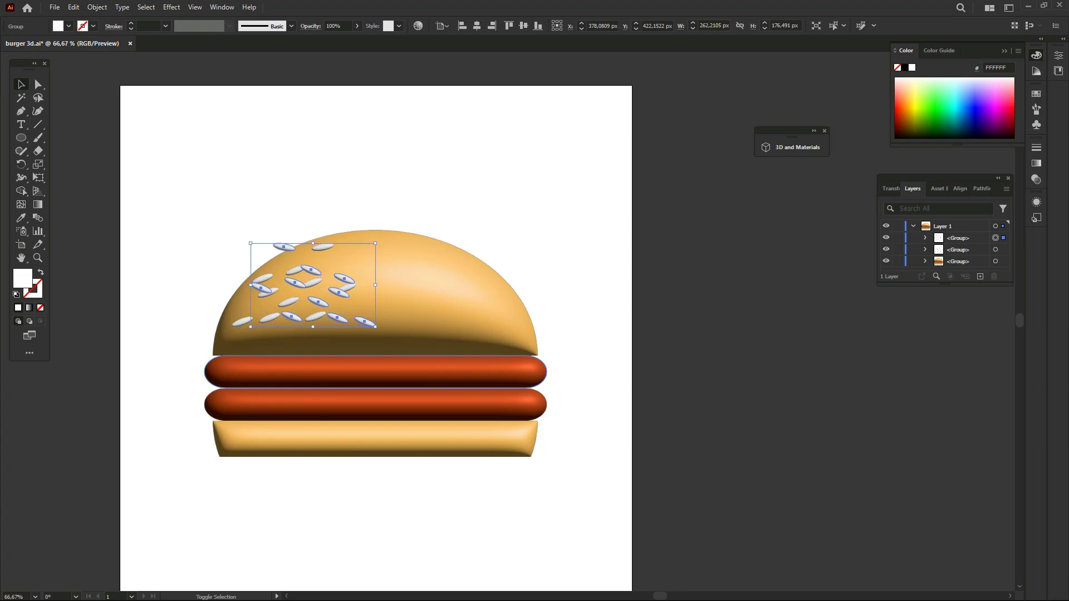
key("shift+Right")
key("shift+Right")
key("shift+Right")
key("shift+Right")
key("shift+Right")
key("shift+Right")
left_click_drag(352, 285, 428, 285)
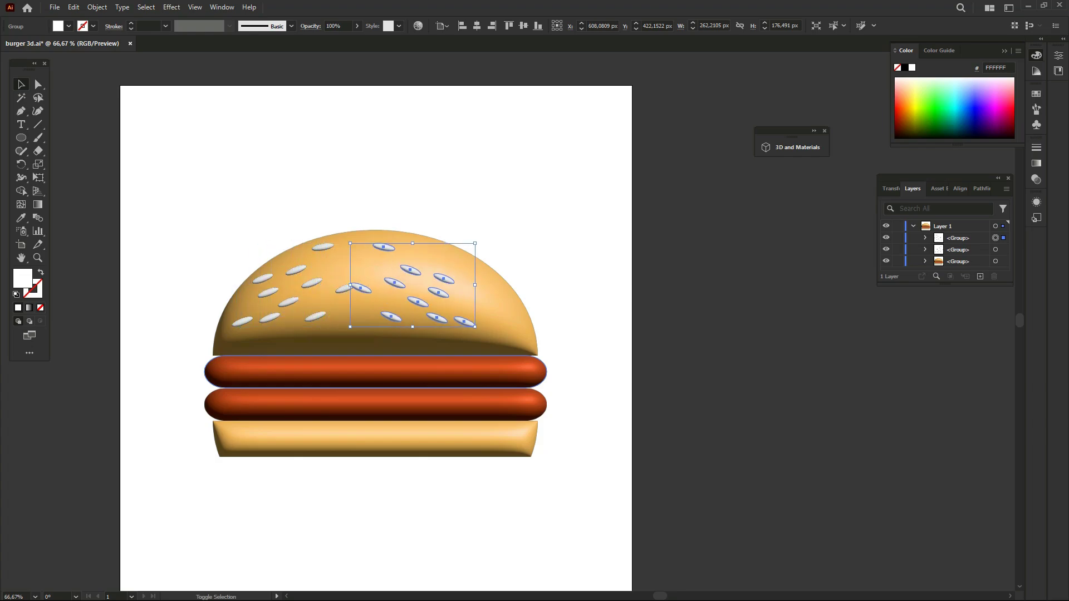
key("shift+Right")
key("shift+Right")
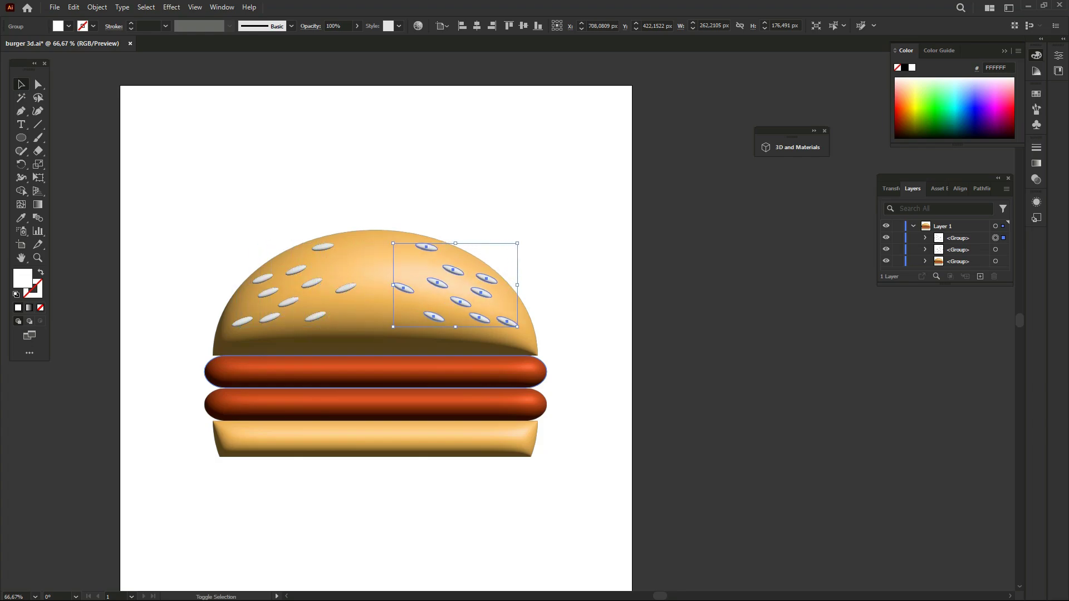
key("shift+Right")
key("shift+Right")
key("shift+Right")
key("shift+Left")
- Group everything, then draw a 1080 px square background and place it beneath the burger
key("ctrl+a")
key("ctrl+g")
key("ctrl+shift+a")
key("ctrl+minus")
key("ctrl+minus")
key("m")
left_click_drag(314, 121, 570, 377)
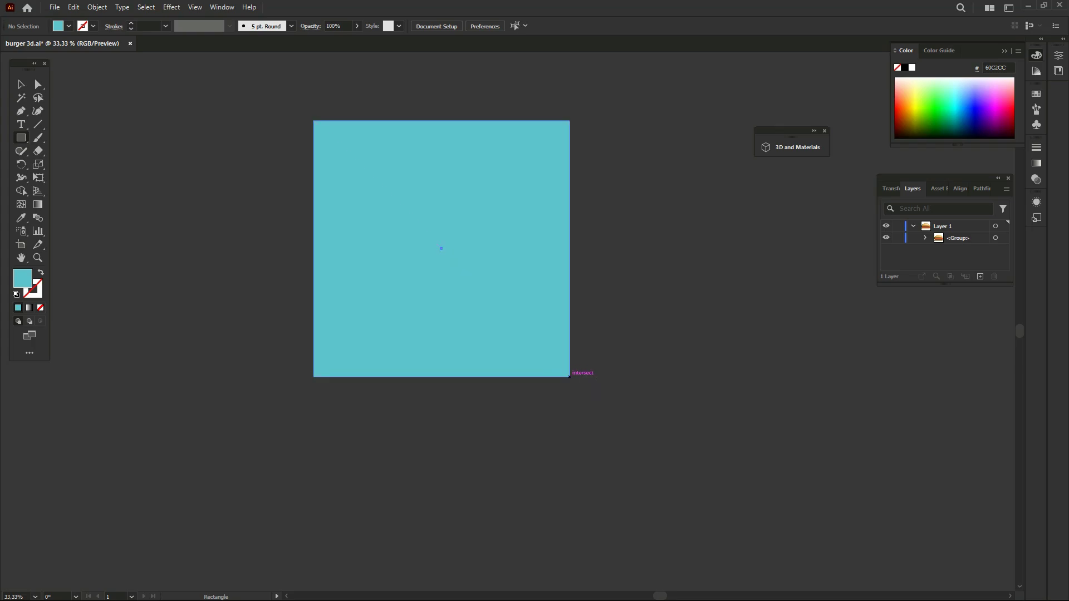
key("v")
key("ctrl+shift+a")
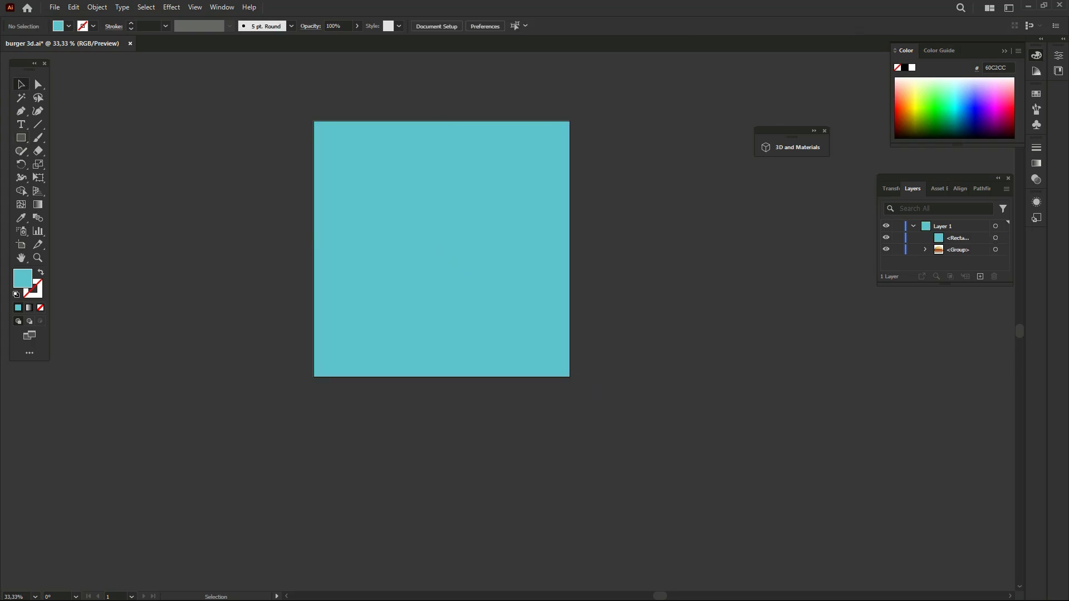
left_click_drag(957, 238, 958, 255)
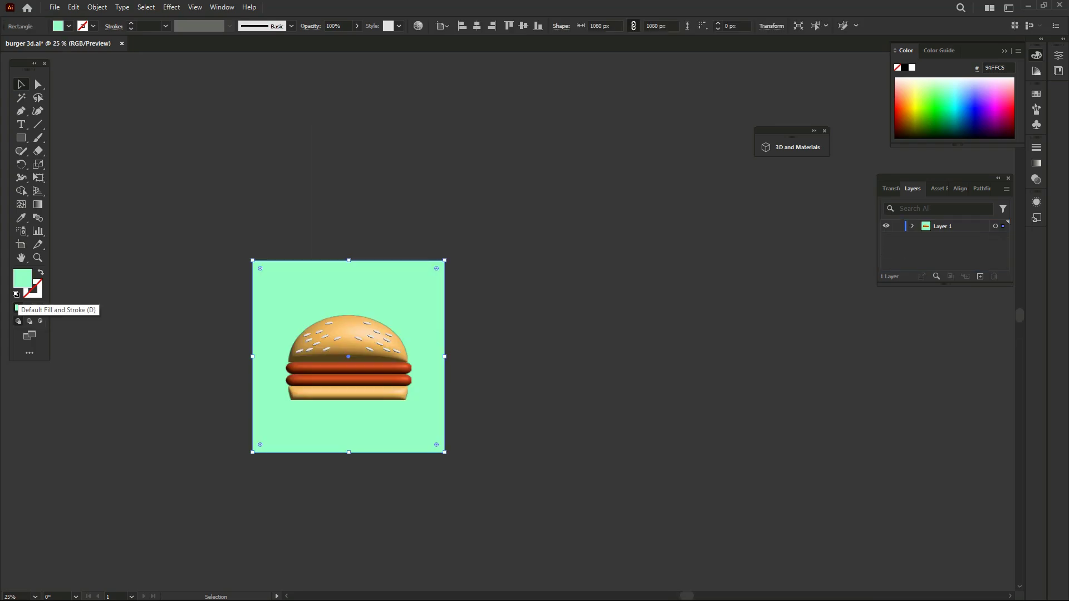
- Recolour the background square to light beige EFDBBF in the Color Picker
double_click(23, 278)
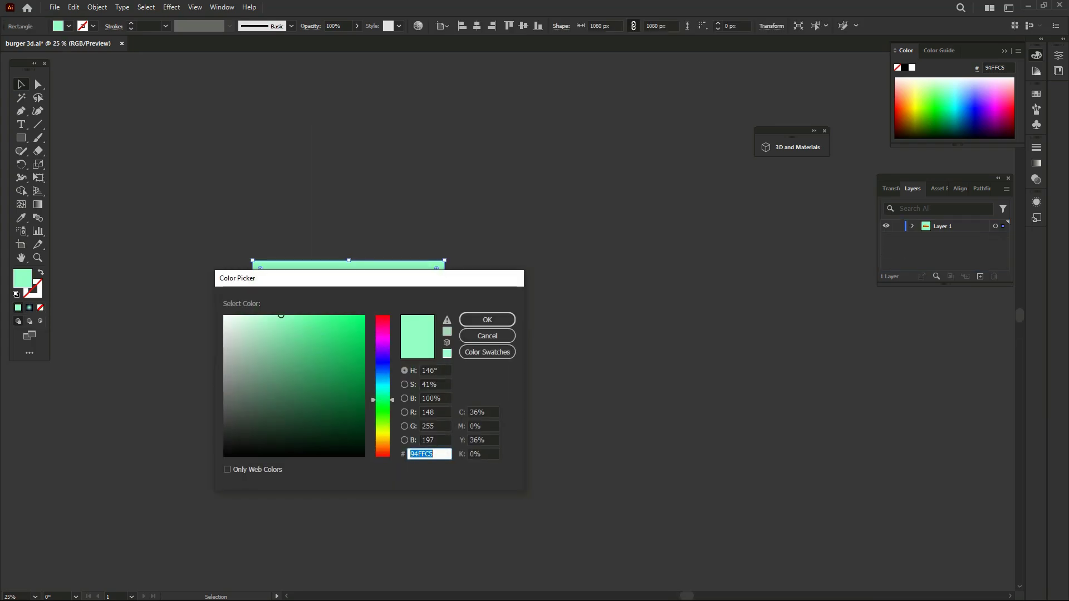
type("FFD797")
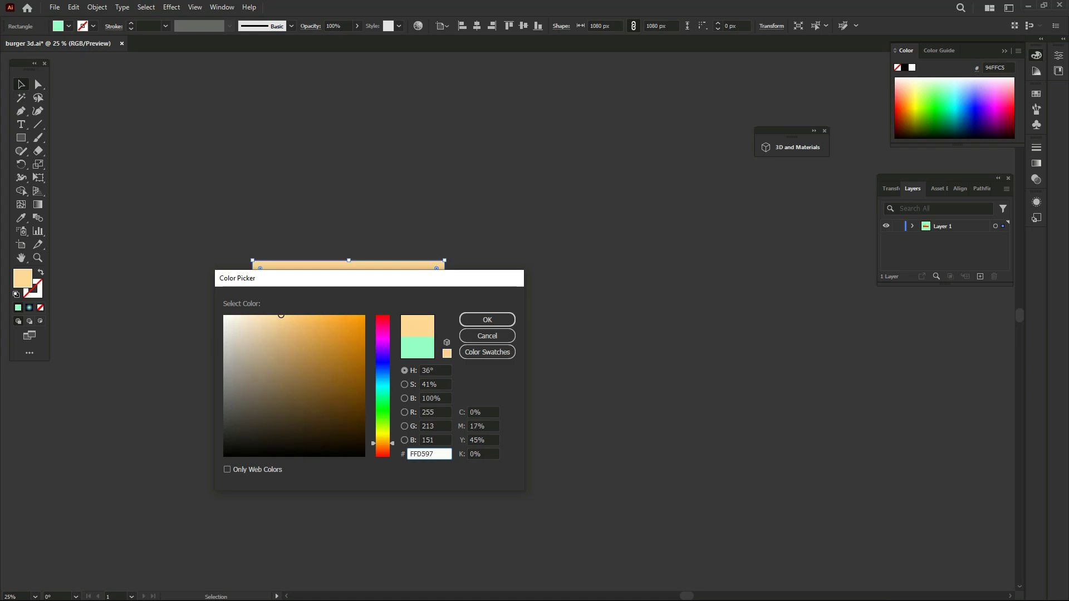
mouse_move(334, 278)
left_mouse_down()
mouse_move(544, 312)
mouse_move(631, 248)
left_mouse_up()
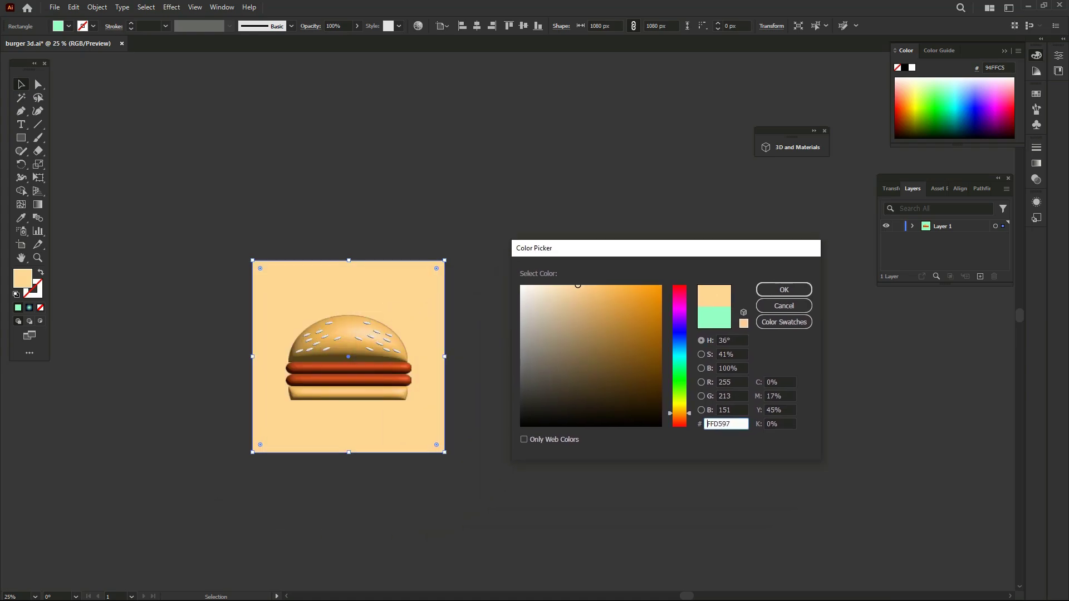
mouse_move(578, 285)
left_mouse_down()
mouse_move(577, 297)
mouse_move(538, 291)
mouse_move(549, 294)
left_mouse_up()
left_click(784, 289)
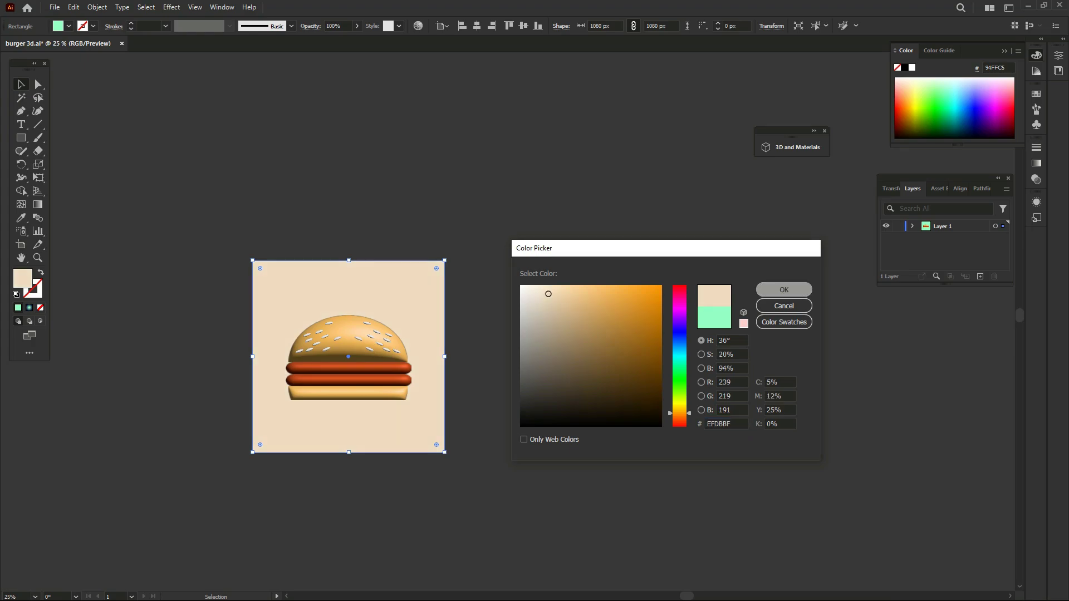
key("ctrl+shift+a")
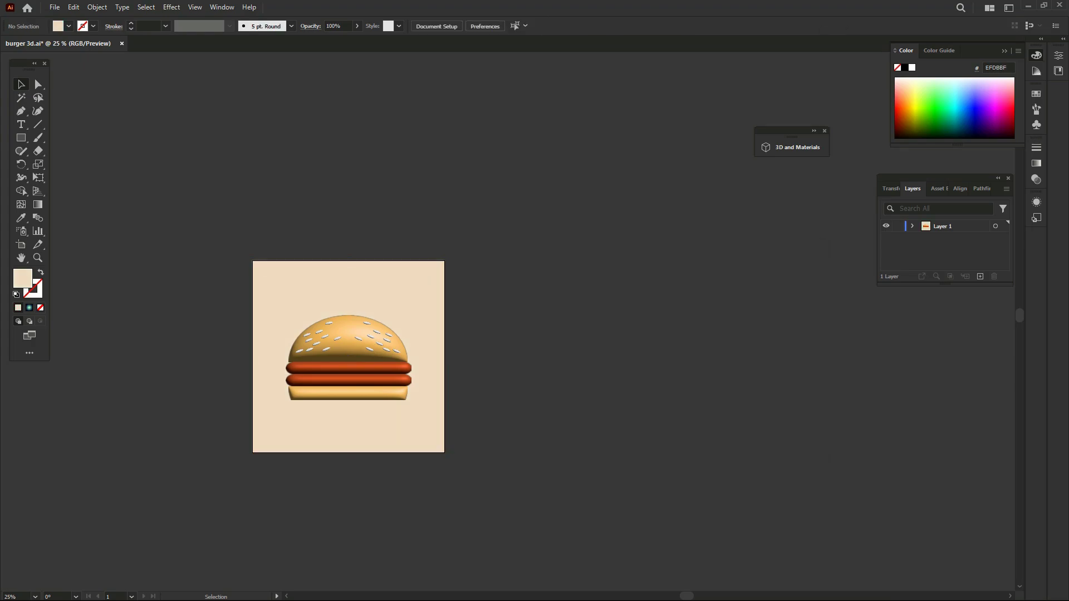
scroll(349, 350, "down", 1)
key("ctrl+minus")
key("ctrl+minus")
key("ctrl+minus")
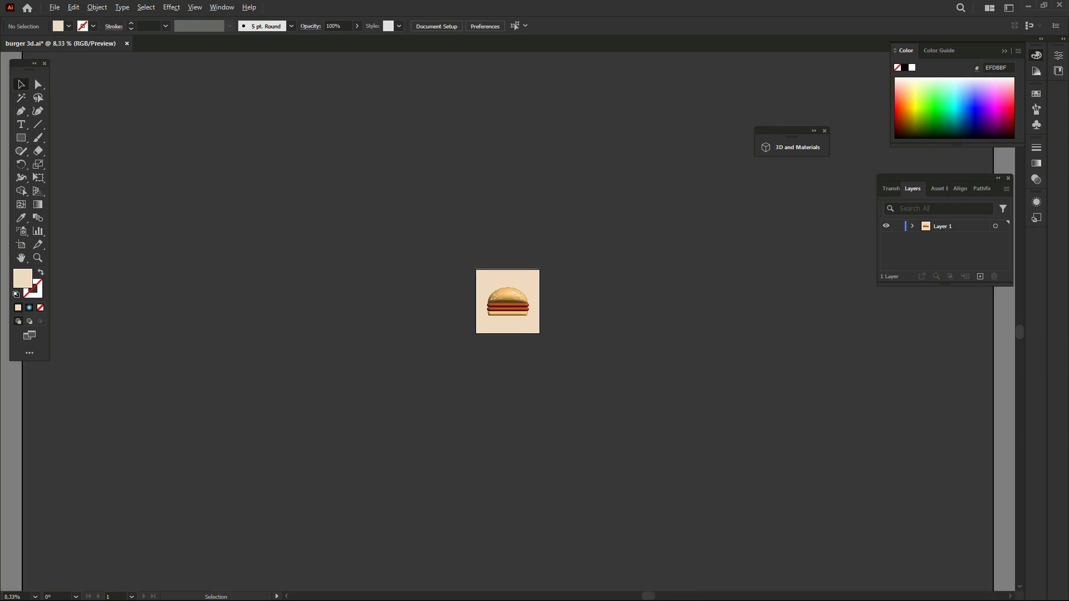
key("ctrl+plus")
key("ctrl+plus")
key("ctrl+plus")
key("ctrl+plus")
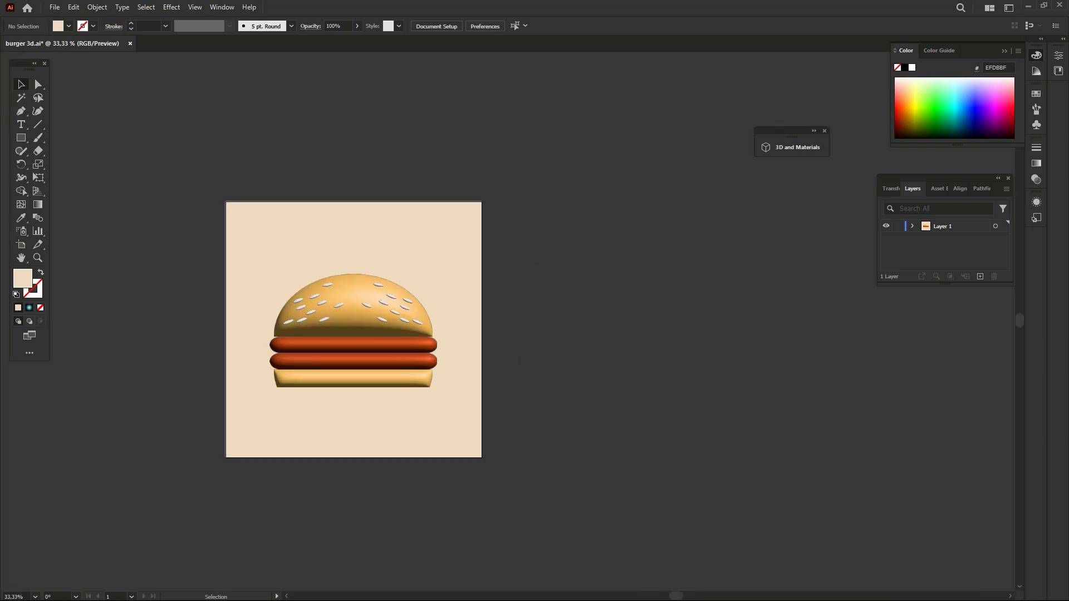
key("ctrl+plus")
- Draw a flat black (000000) ellipse under the bottom bun, send it behind, and centre it
key("l")
left_click_drag(171, 381, 513, 407)
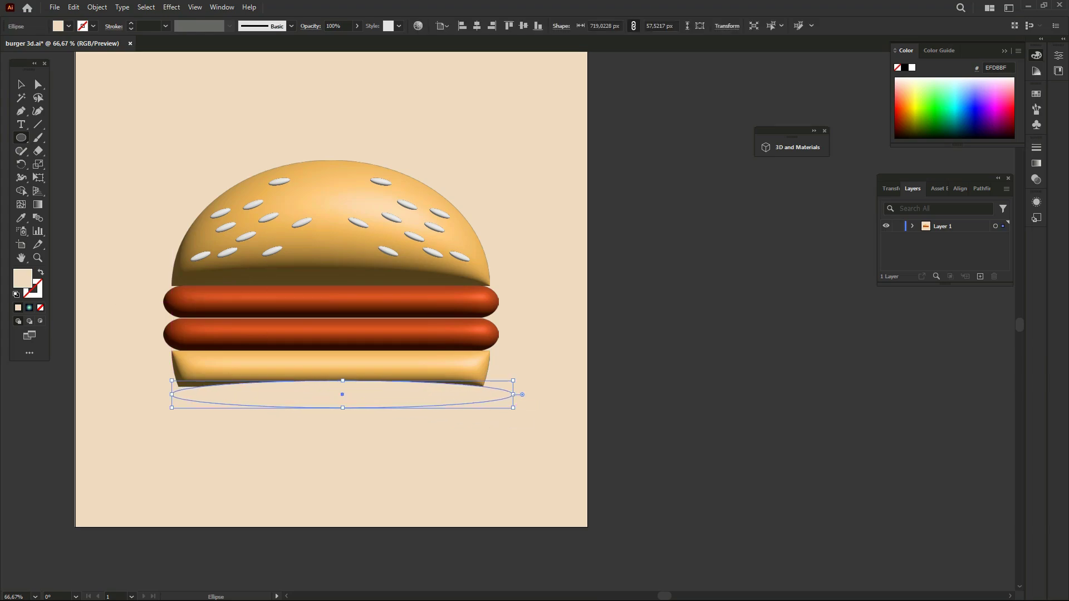
double_click(22, 277)
type("000000")
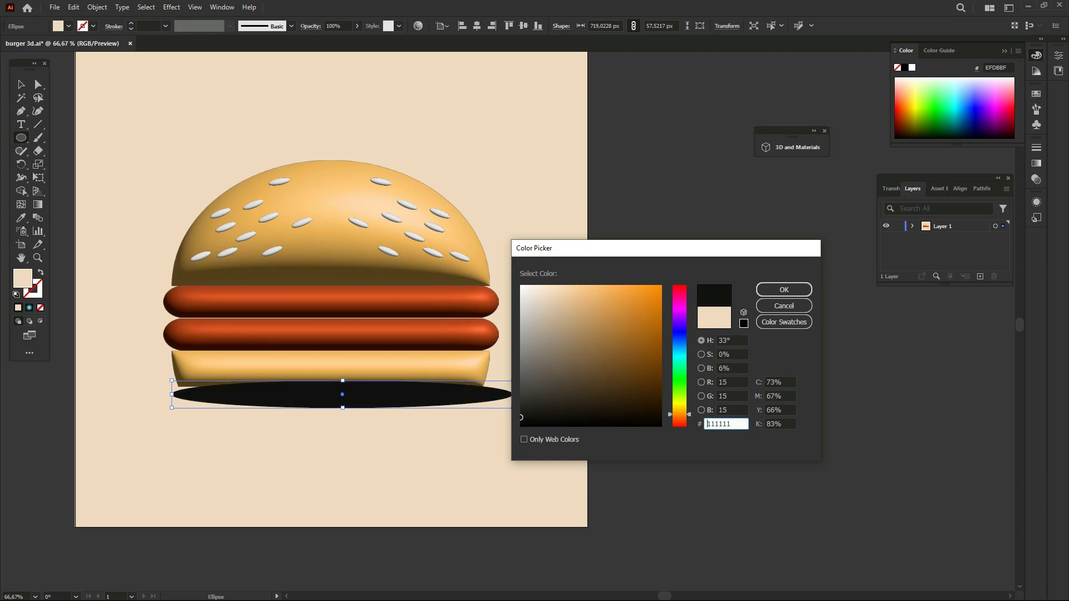
left_click(784, 290)
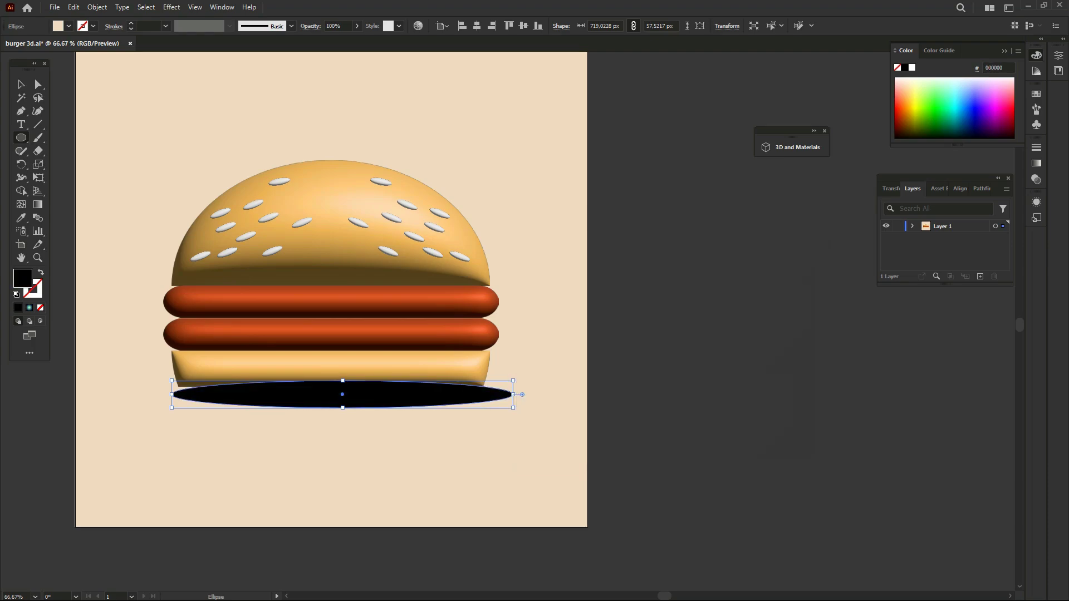
left_click(913, 226)
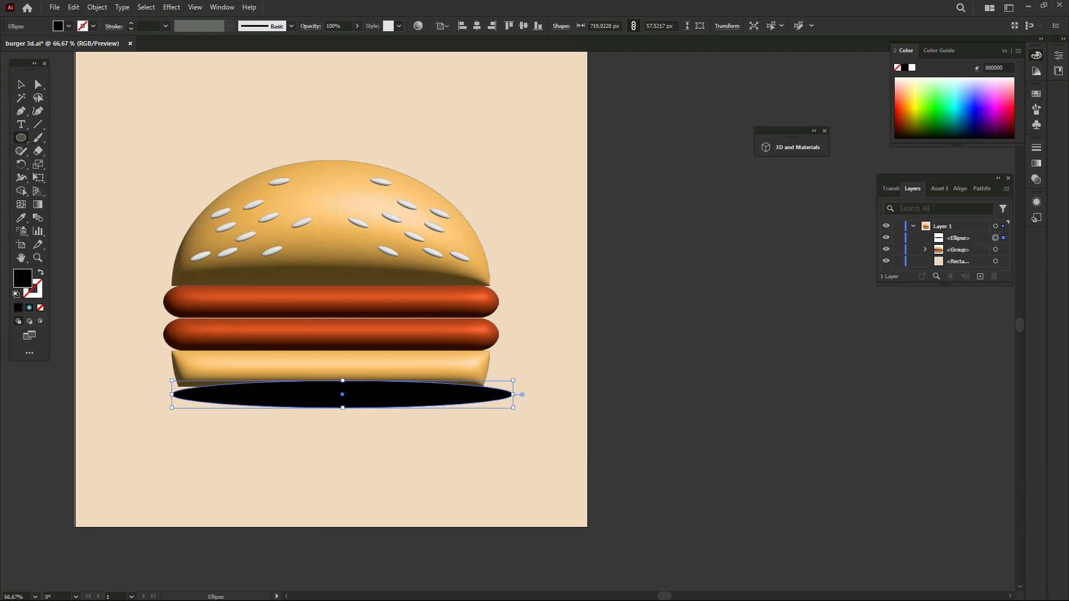
key("ctrl+bracketleft")
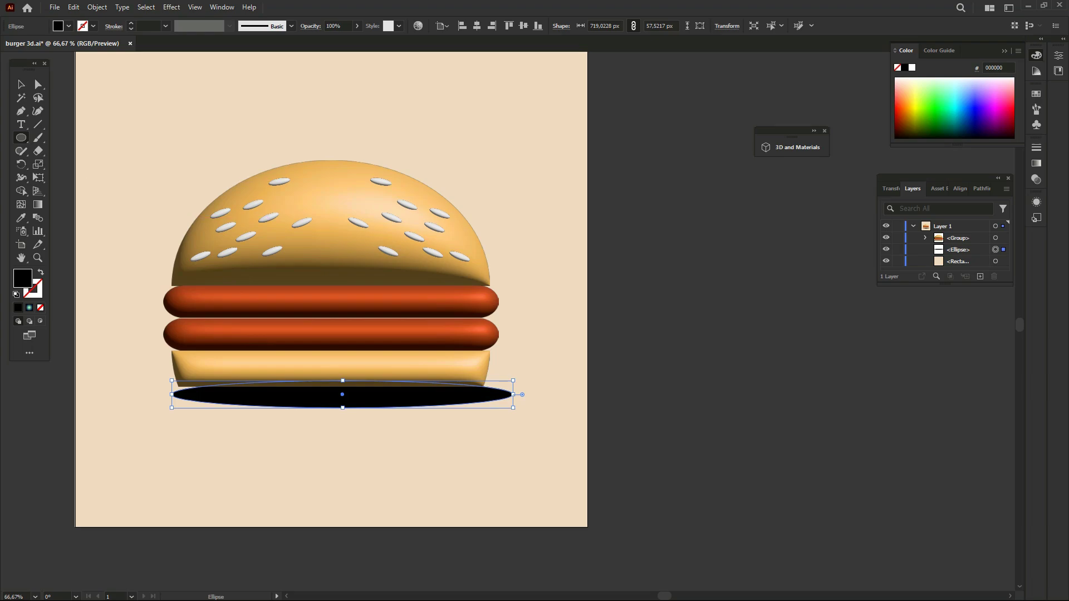
key("v")
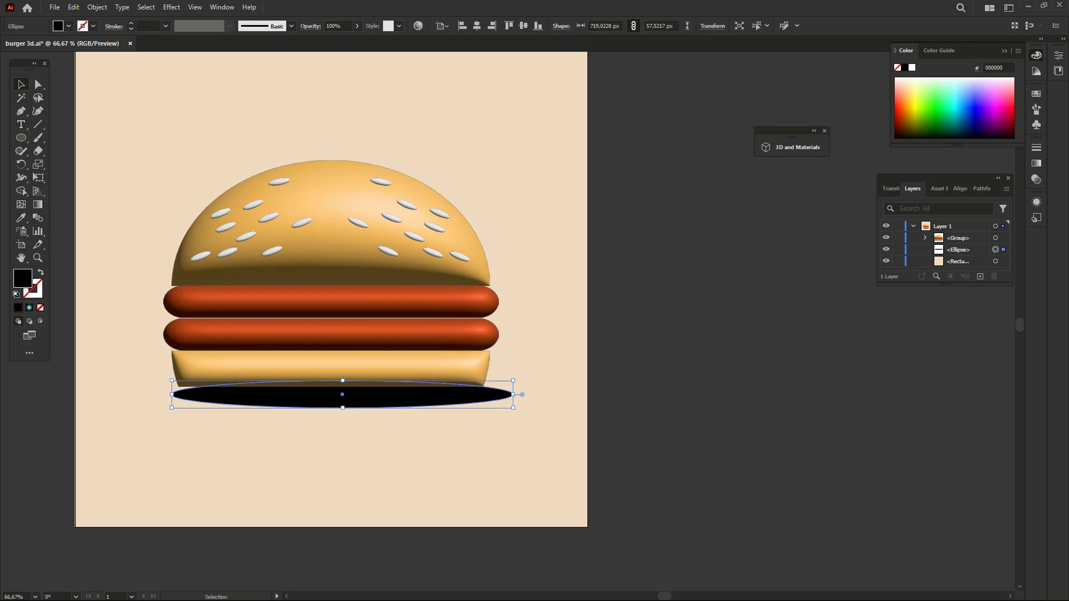
mouse_move(343, 395)
left_mouse_down()
mouse_move(331, 395)
mouse_move(342, 395)
left_mouse_up()
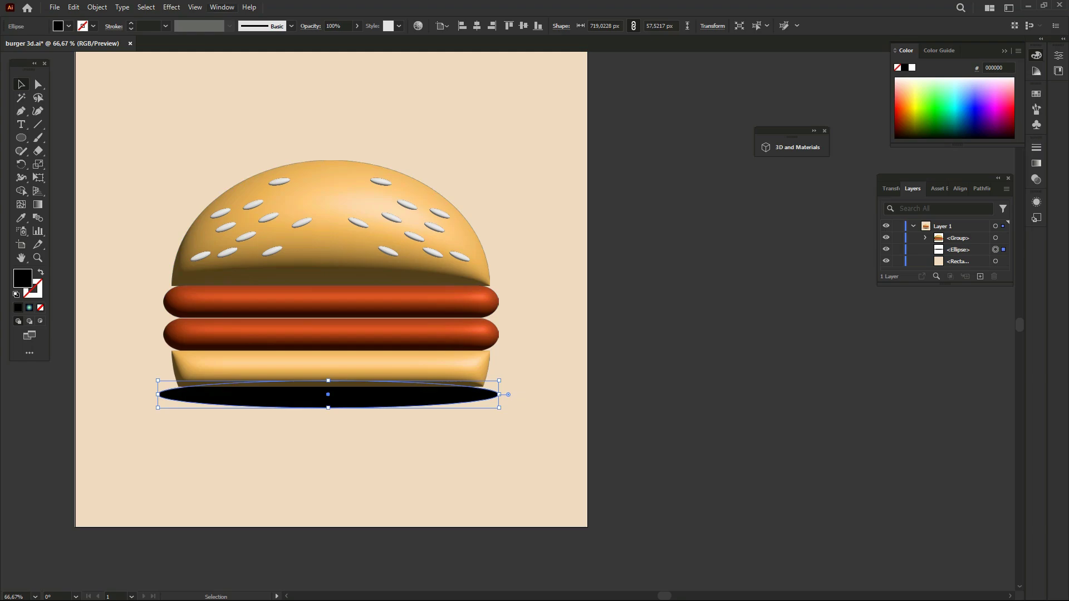
- Apply a Gaussian Blur of about 63 px radius to the black ellipse
left_click(172, 7)
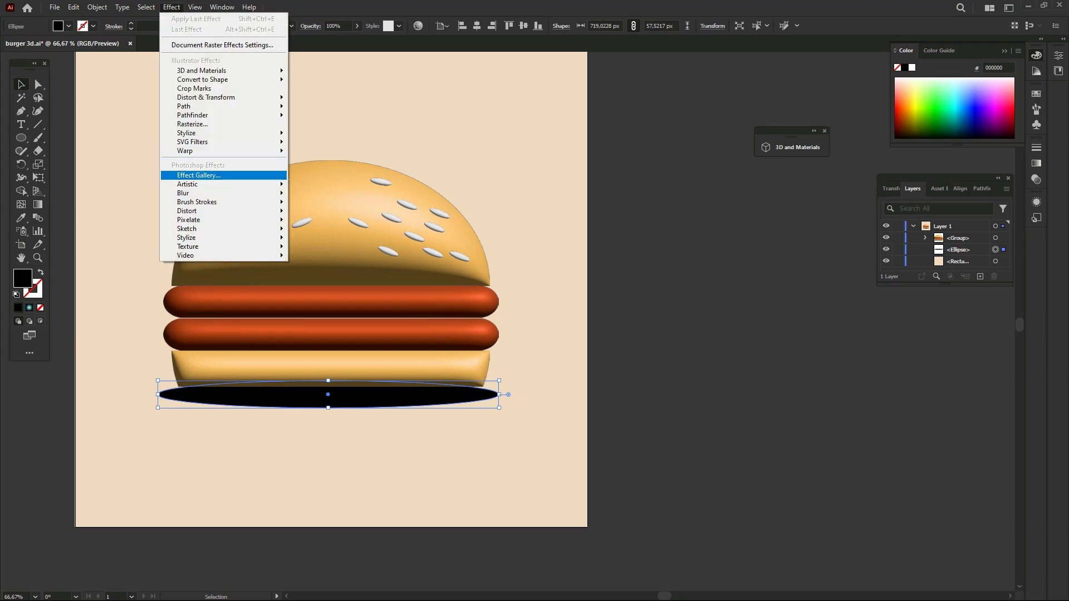
mouse_move(182, 193)
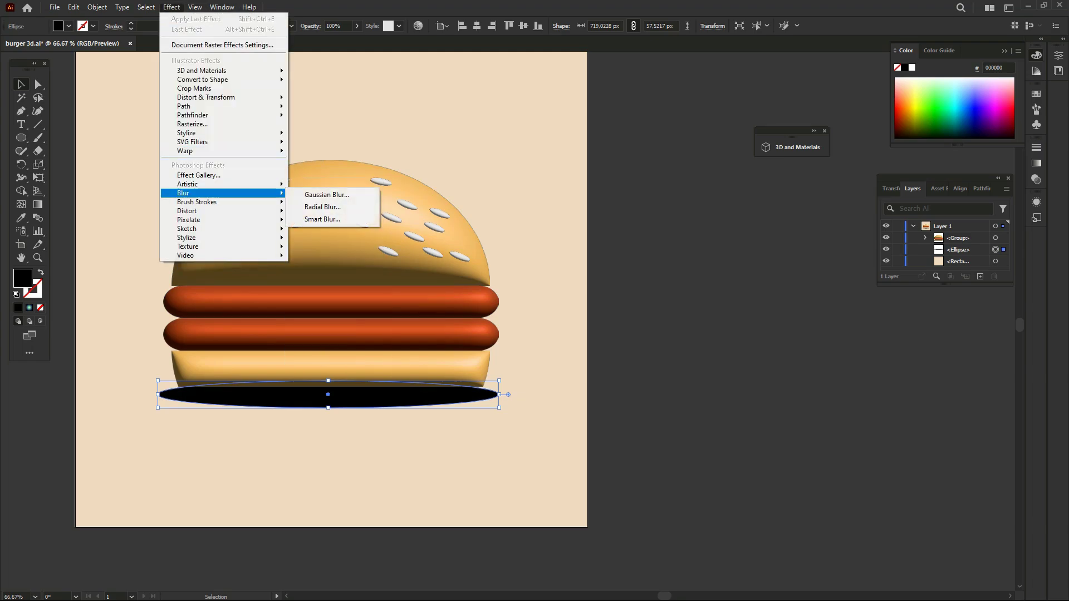
left_click(329, 195)
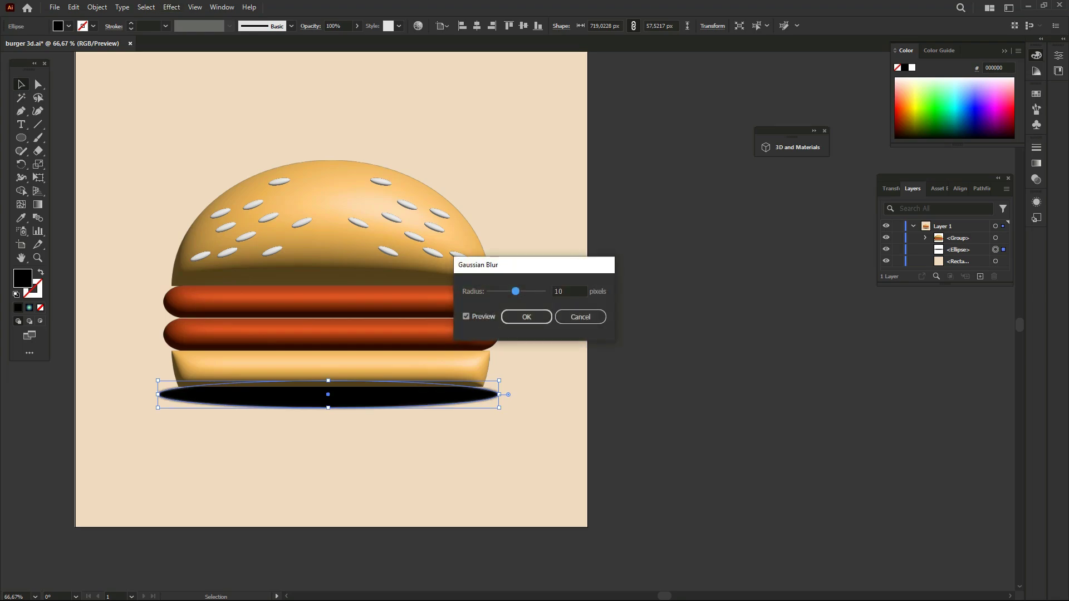
mouse_move(516, 291)
left_mouse_down()
mouse_move(490, 291)
mouse_move(528, 292)
left_mouse_up()
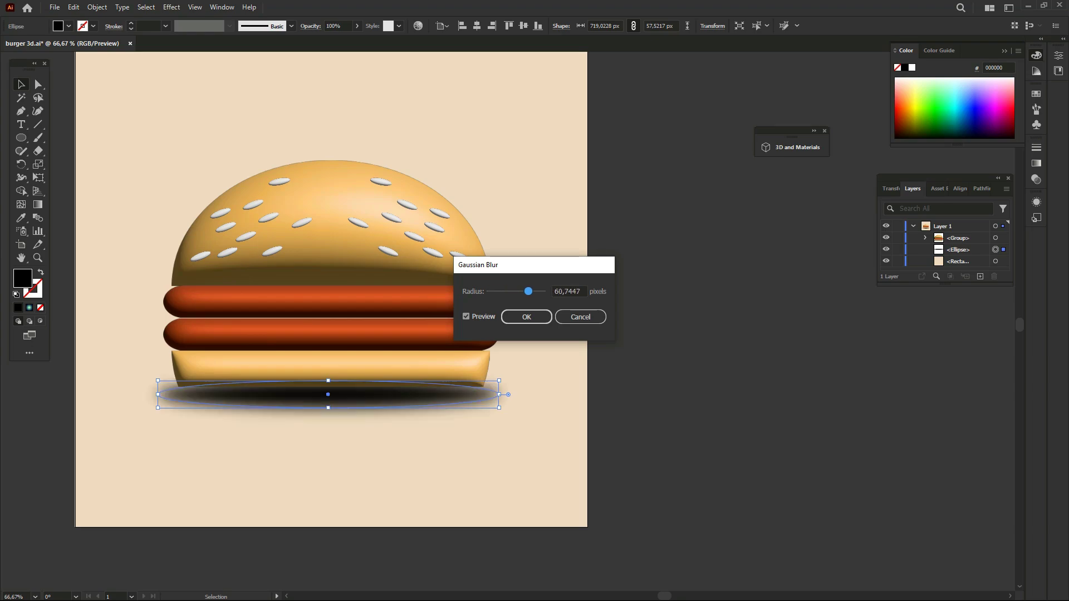
mouse_move(528, 291)
left_mouse_down()
mouse_move(517, 291)
mouse_move(527, 292)
left_mouse_up()
- Confirm the blur, then reselect the shadow ellipse and nudge it up under the bun
key("Return")
key("ctrl+shift+a")
key("ctrl+minus")
key("ctrl+minus")
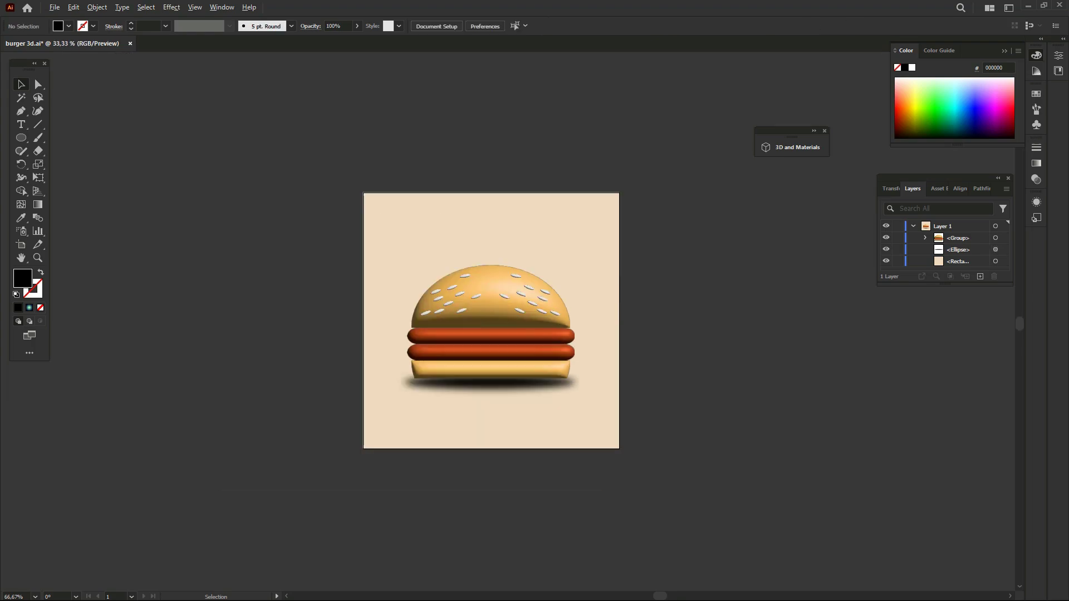
key("ctrl+minus")
key("ctrl+plus")
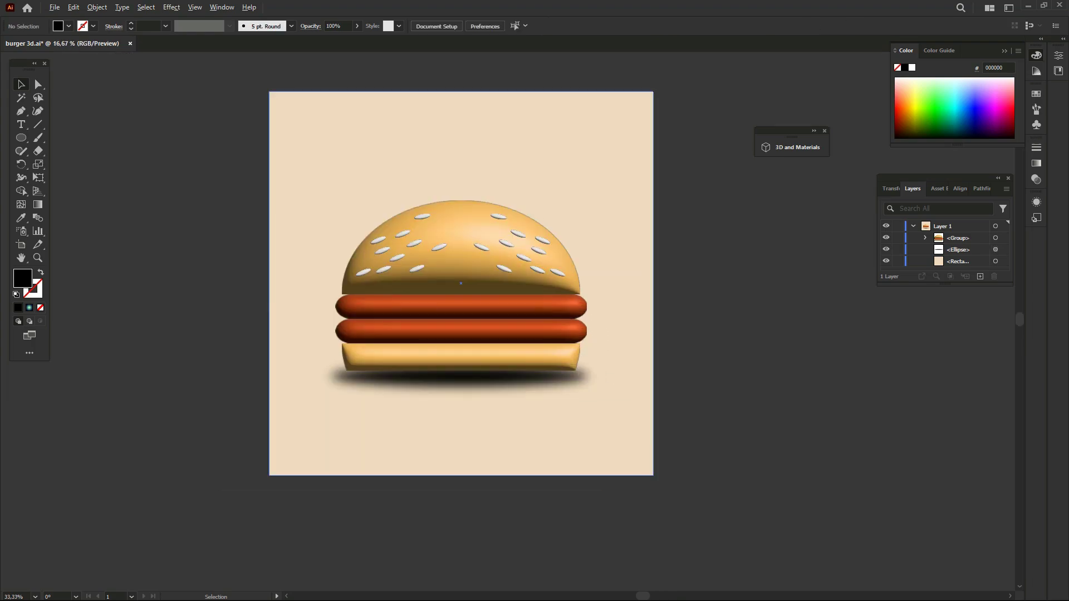
left_click(459, 376)
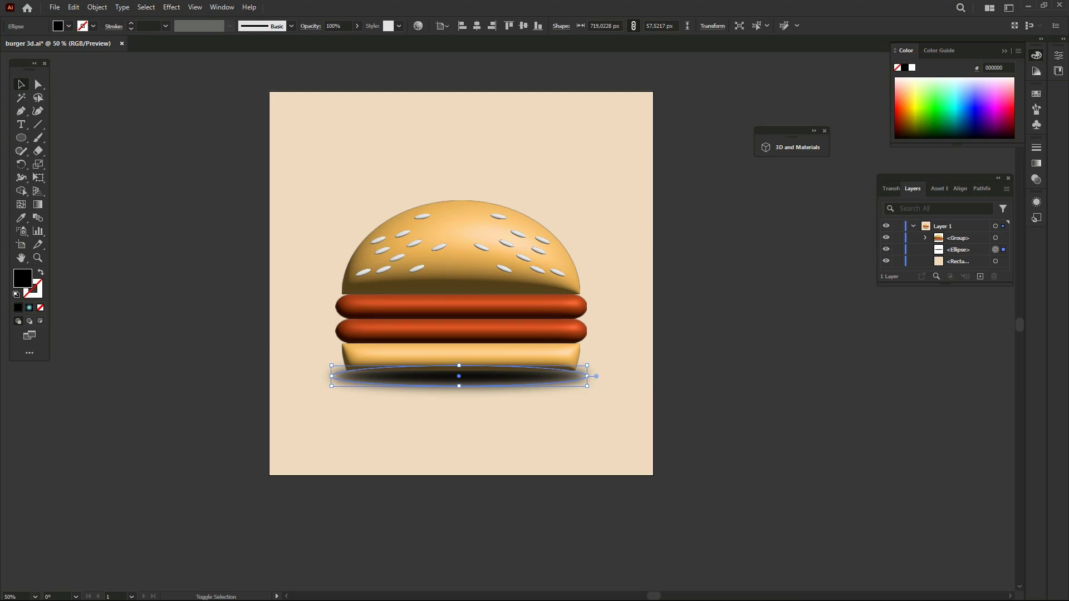
key("shift+Up")
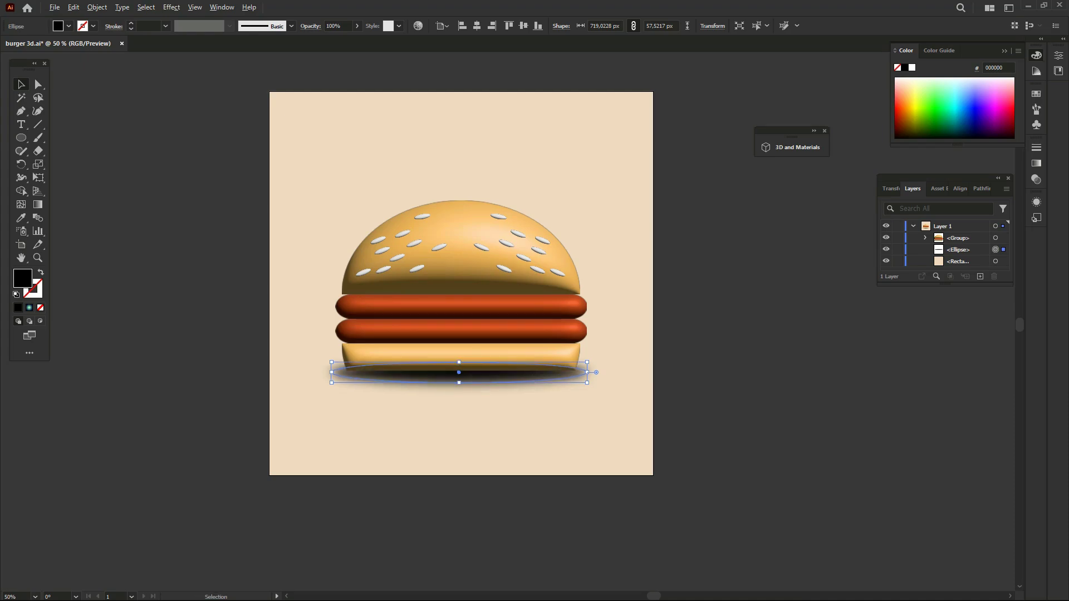